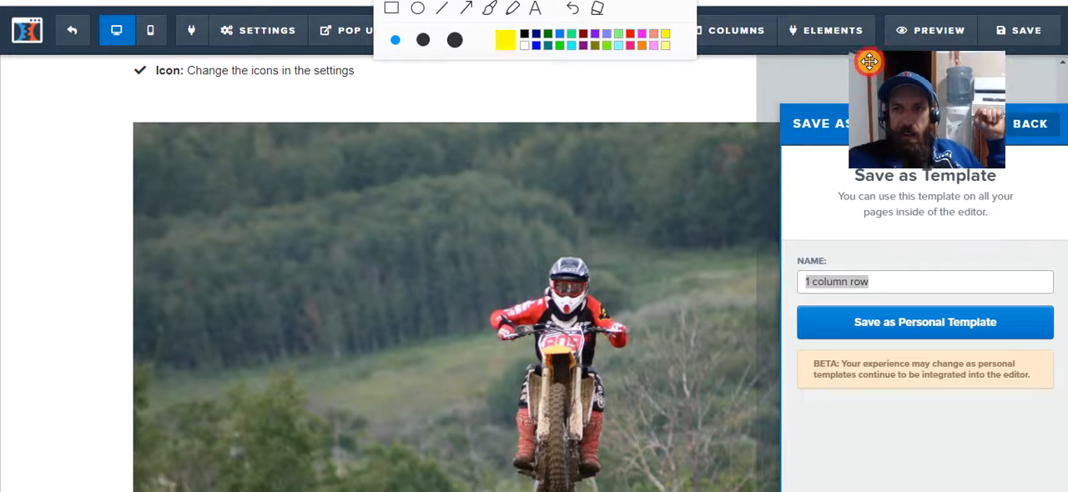
Leave the row's Save as Template settings without saving a template.
{"action": "left_click", "coordinate": [1042, 124]}
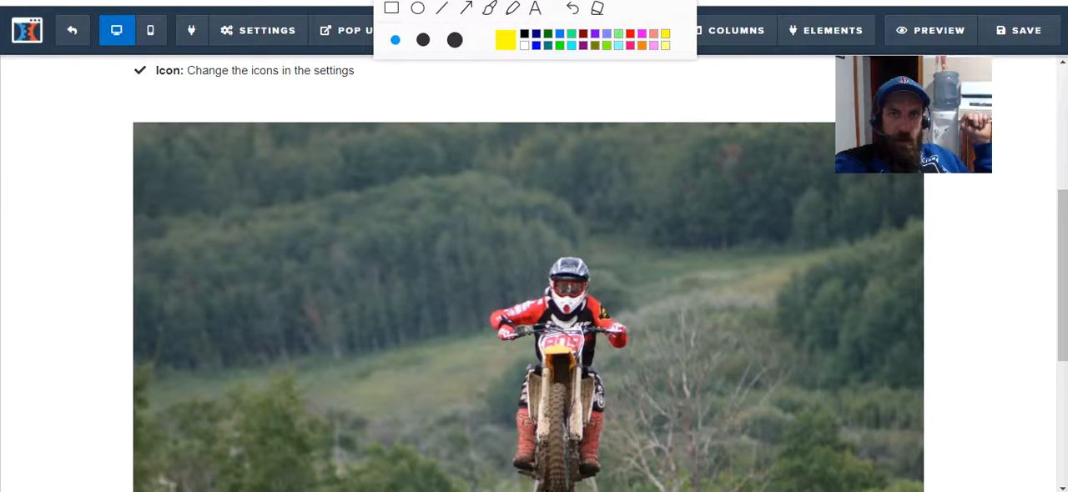
{"action": "left_click_drag", "start_coordinate": [858, 76], "coordinate": [915, 83]}
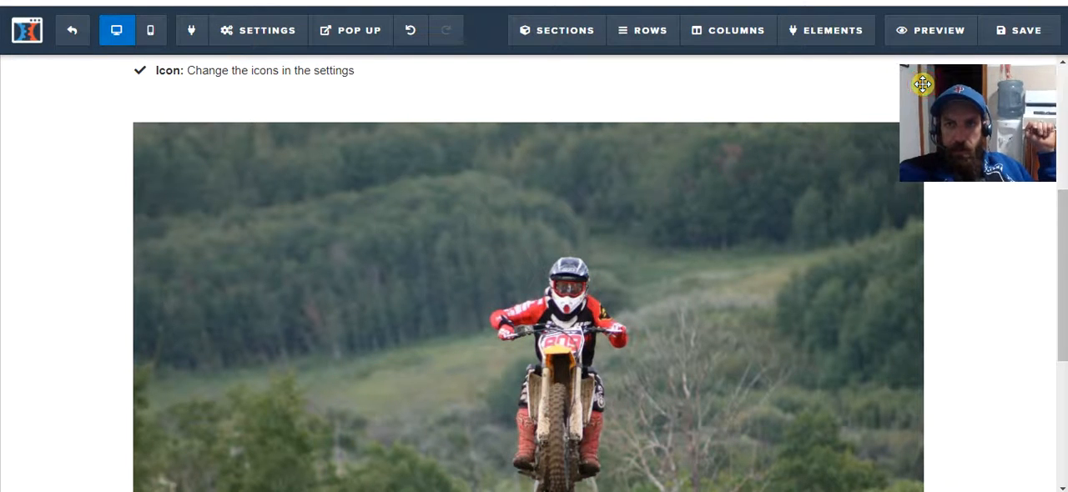
Replace the sub-headline under "This is your about me page." with the placeholder text "fdjldjfldjfldjljgllkgldkflffl".
{"action": "scroll", "coordinate": [660, 305], "scroll_direction": "up", "scroll_amount": 4}
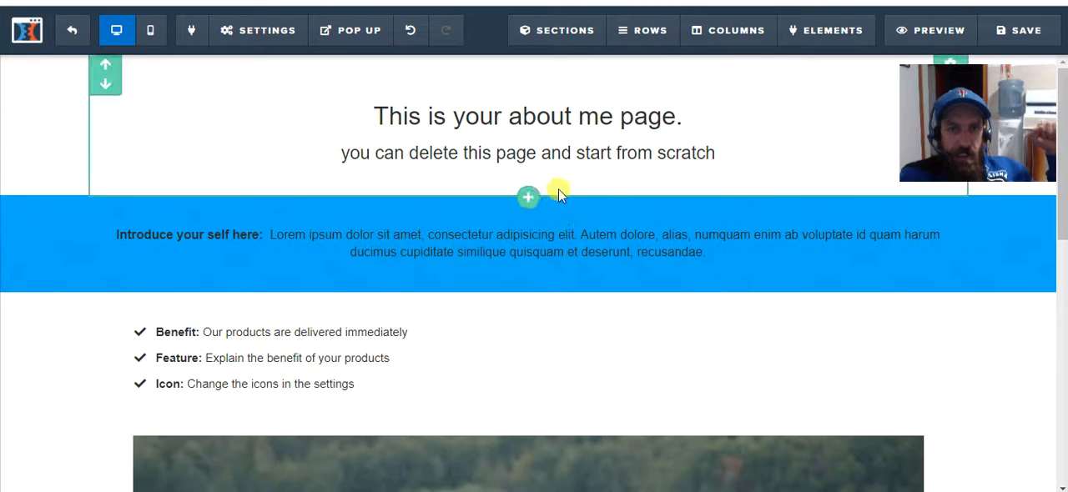
{"action": "left_click", "coordinate": [534, 152]}
{"action": "left_click", "coordinate": [548, 154]}
{"action": "key", "text": "BackSpace"}
{"action": "key", "text": "BackSpace"}
{"action": "key", "text": "BackSpace"}
{"action": "key", "text": "BackSpace"}
{"action": "key", "text": "BackSpace"}
{"action": "key", "text": "BackSpace"}
{"action": "key", "text": "BackSpace"}
{"action": "key", "text": "BackSpace"}
{"action": "key", "text": "Delete"}
{"action": "key", "text": "Delete"}
{"action": "key", "text": "Delete"}
{"action": "key", "text": "Delete"}
{"action": "key", "text": "Delete"}
{"action": "key", "text": "Delete"}
{"action": "key", "text": "Delete"}
{"action": "key", "text": "Delete"}
{"action": "key", "text": "Delete"}
{"action": "key", "text": "Delete"}
{"action": "key", "text": "Delete"}
{"action": "key", "text": "Delete"}
{"action": "key", "text": "Delete"}
{"action": "key", "text": "Delete"}
{"action": "key", "text": "Delete"}
{"action": "key", "text": "Delete"}
{"action": "key", "text": "Delete"}
{"action": "key", "text": "BackSpace"}
{"action": "key", "text": "BackSpace"}
{"action": "key", "text": "BackSpace"}
{"action": "key", "text": "BackSpace"}
{"action": "key", "text": "BackSpace"}
{"action": "key", "text": "BackSpace"}
{"action": "key", "text": "BackSpace"}
{"action": "key", "text": "BackSpace"}
{"action": "key", "text": "BackSpace"}
{"action": "key", "text": "BackSpace"}
{"action": "key", "text": "BackSpace"}
{"action": "key", "text": "Delete"}
{"action": "key", "text": "Delete"}
{"action": "key", "text": "Delete"}
{"action": "key", "text": "BackSpace"}
{"action": "key", "text": "BackSpace"}
{"action": "key", "text": "BackSpace"}
{"action": "key", "text": "BackSpace"}
{"action": "key", "text": "BackSpace"}
{"action": "key", "text": "BackSpace"}
{"action": "key", "text": "BackSpace"}
{"action": "key", "text": "BackSpace"}
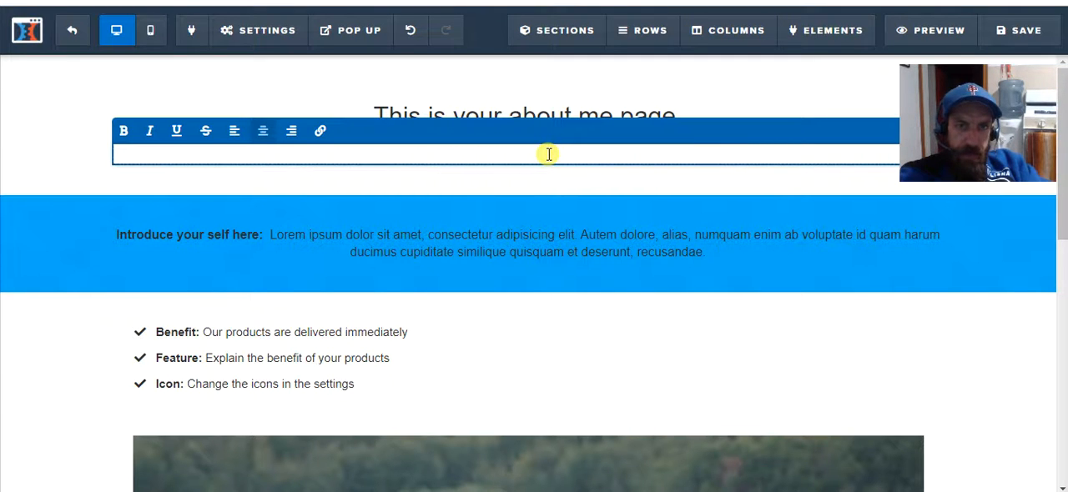
{"action": "type", "text": "fdjldjfldjfldjljgljkgldkflffl"}
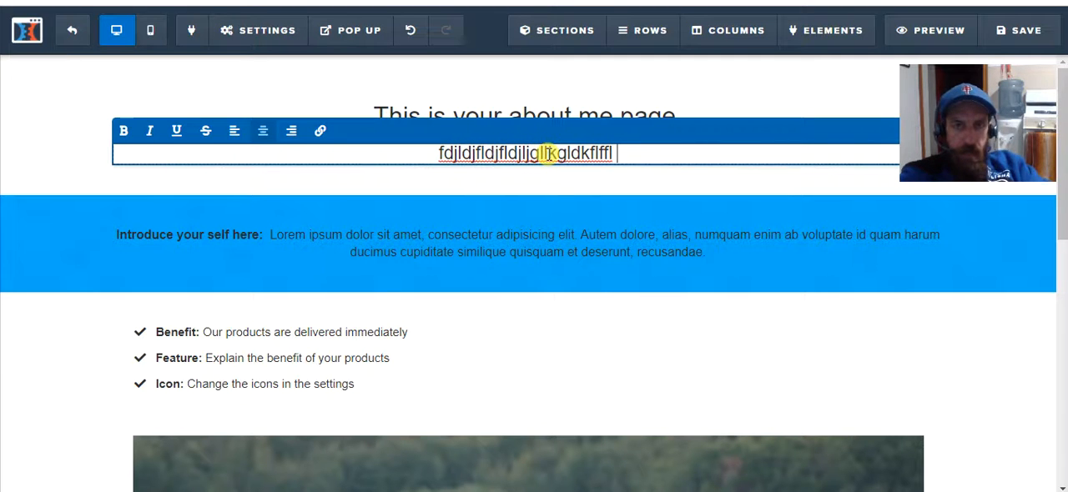
{"action": "left_click", "coordinate": [625, 174]}
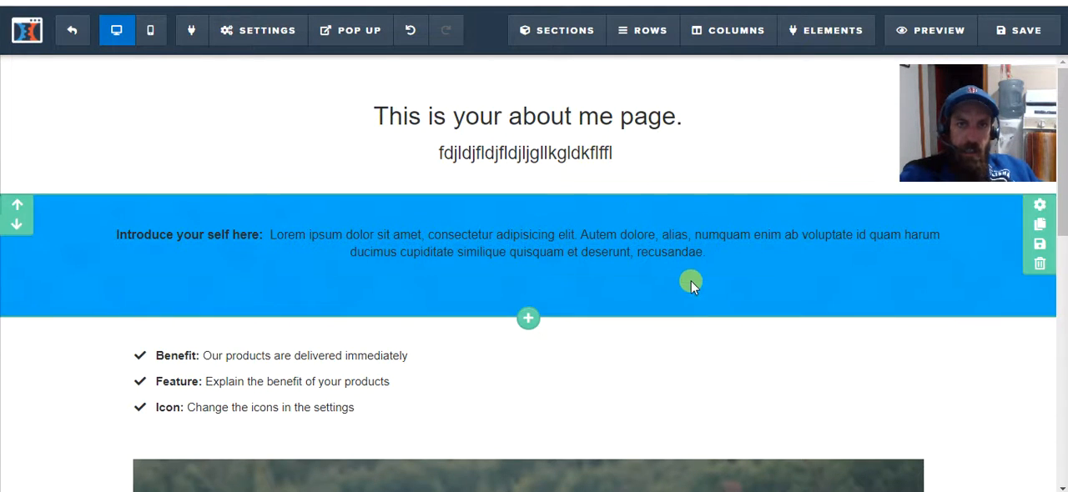
Add a one-column row below the Benefit/Feature/Icon bullet list and insert an Image element in it.
{"action": "scroll", "coordinate": [682, 260], "scroll_direction": "down", "scroll_amount": 5}
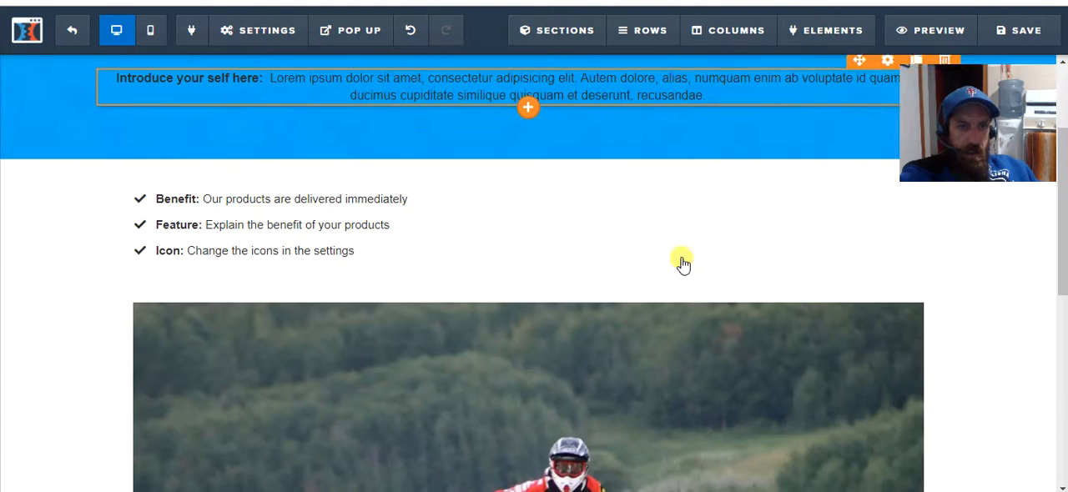
{"action": "scroll", "coordinate": [708, 272], "scroll_direction": "down", "scroll_amount": 3}
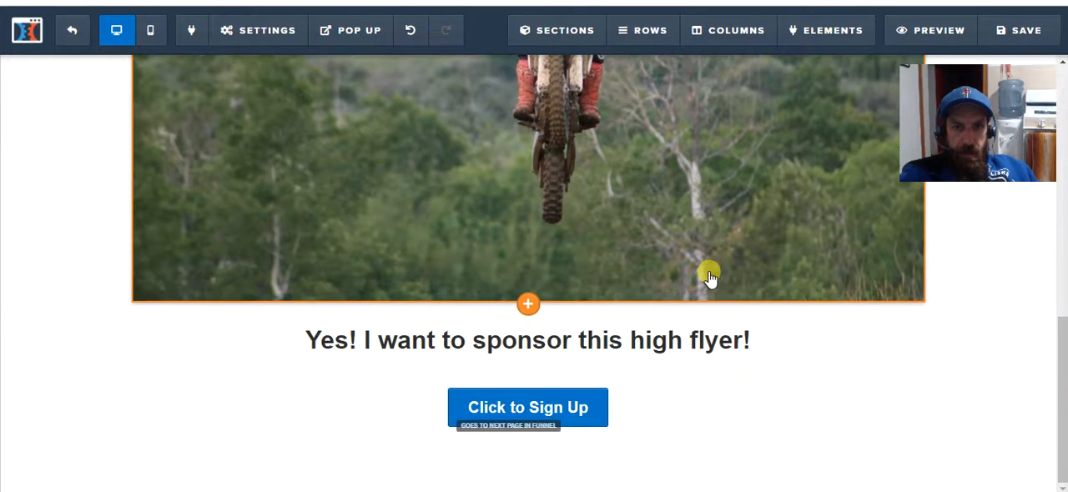
{"action": "scroll", "coordinate": [708, 275], "scroll_direction": "up", "scroll_amount": 5}
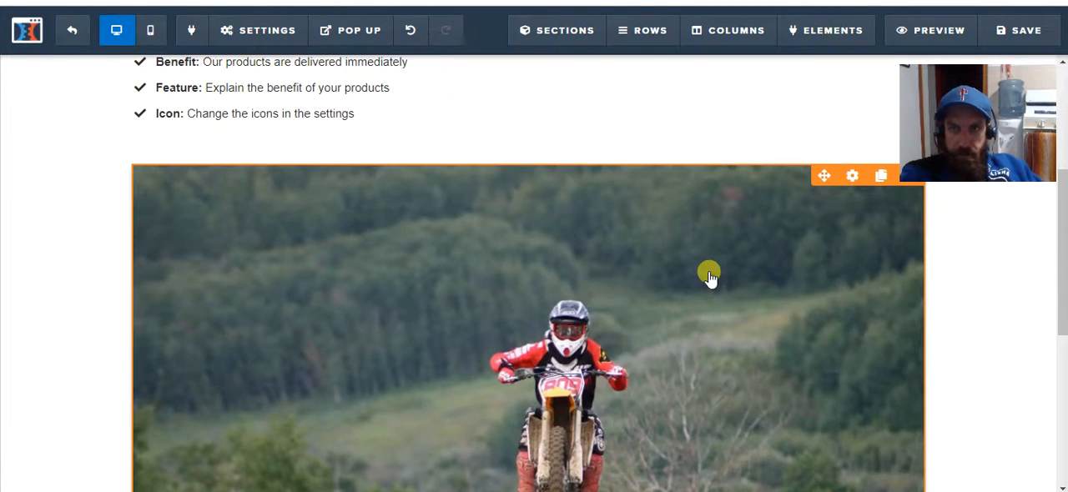
{"action": "scroll", "coordinate": [708, 275], "scroll_direction": "up", "scroll_amount": 2}
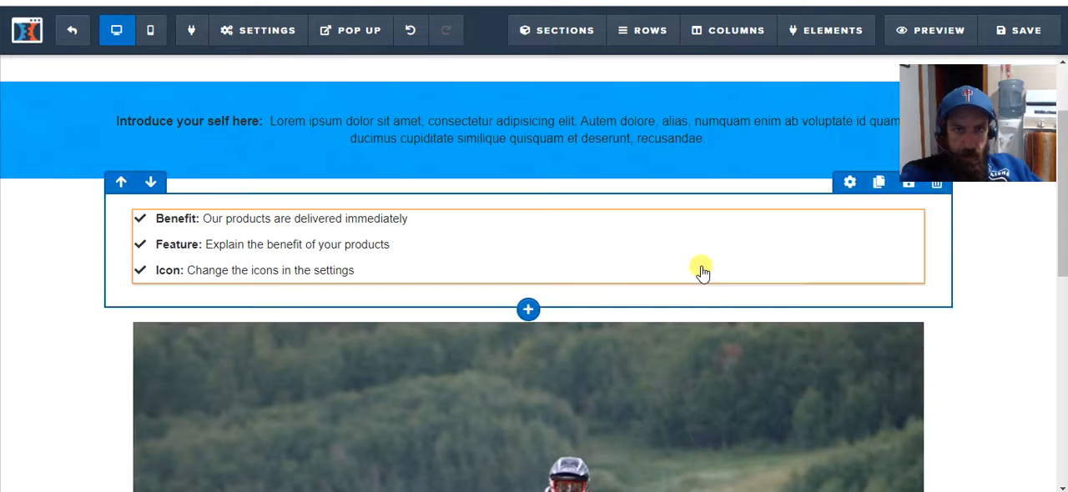
{"action": "left_click", "coordinate": [528, 309]}
{"action": "left_click", "coordinate": [777, 100]}
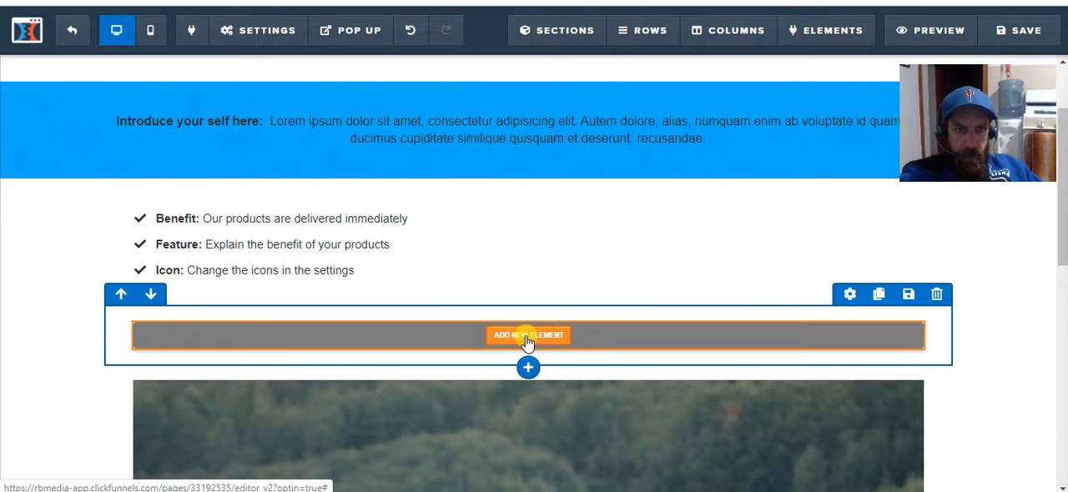
{"action": "left_click", "coordinate": [527, 337]}
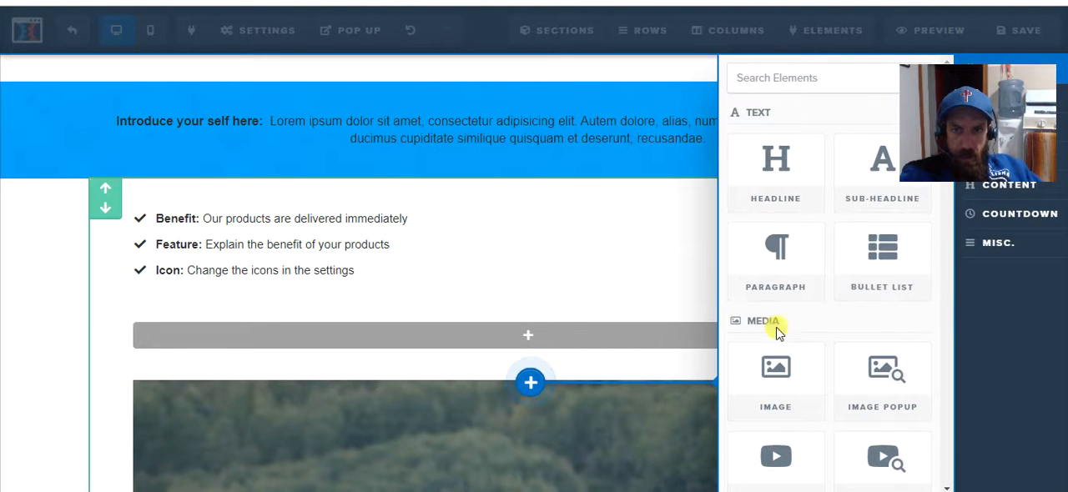
{"action": "left_click", "coordinate": [757, 386]}
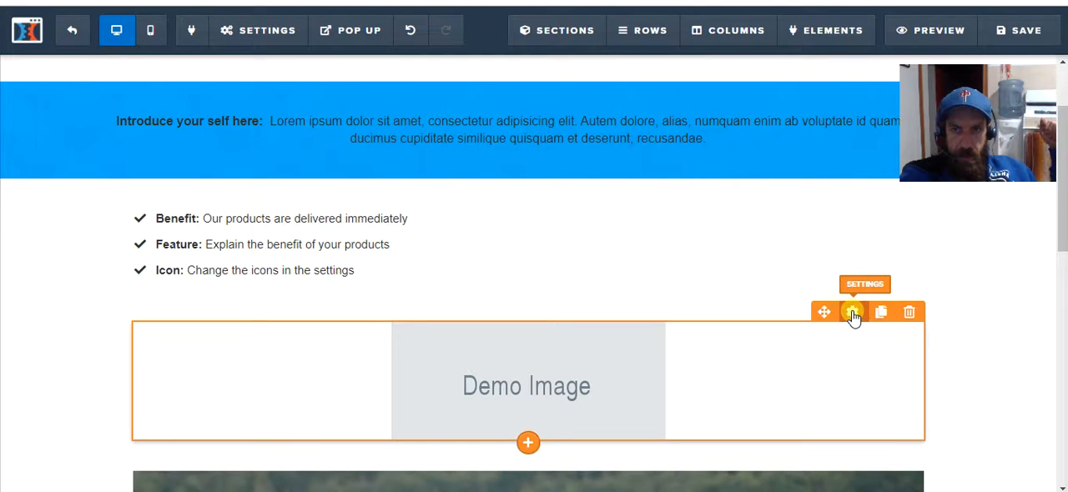
Open the demo image's settings and browse the uploaded images available for it.
{"action": "left_click", "coordinate": [853, 313]}
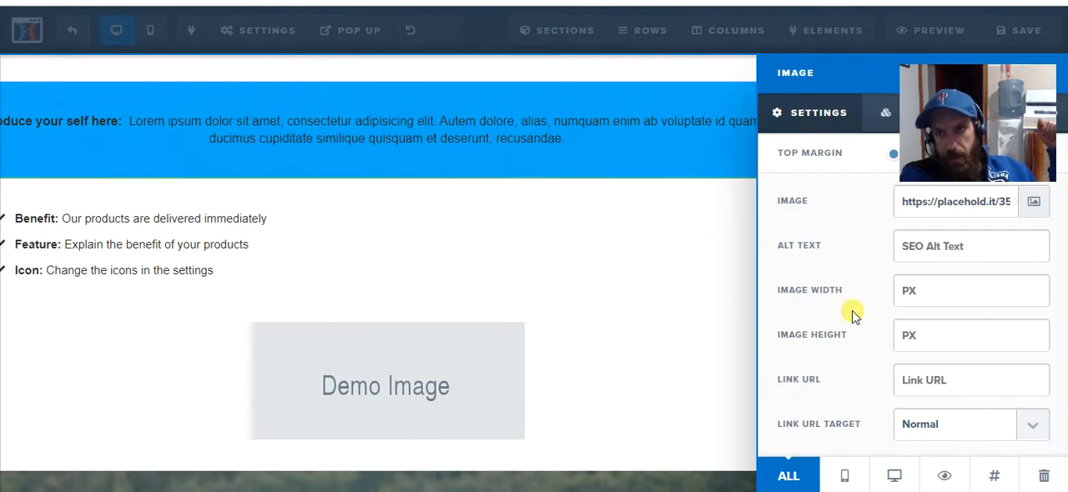
{"action": "left_click_drag", "start_coordinate": [926, 79], "coordinate": [34, 77]}
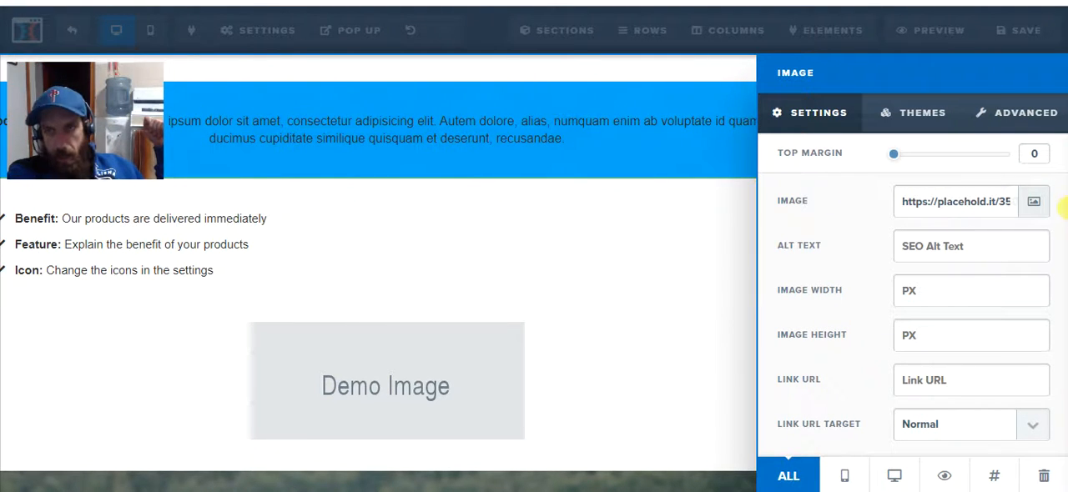
{"action": "left_click", "coordinate": [1035, 205]}
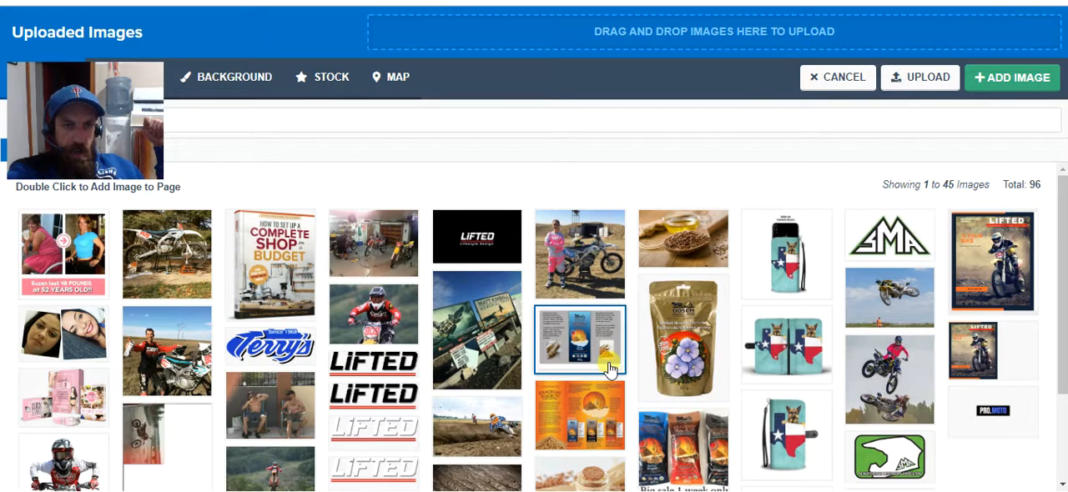
{"action": "scroll", "coordinate": [613, 365], "scroll_direction": "down", "scroll_amount": 1}
{"action": "scroll", "coordinate": [780, 357], "scroll_direction": "up", "scroll_amount": 1}
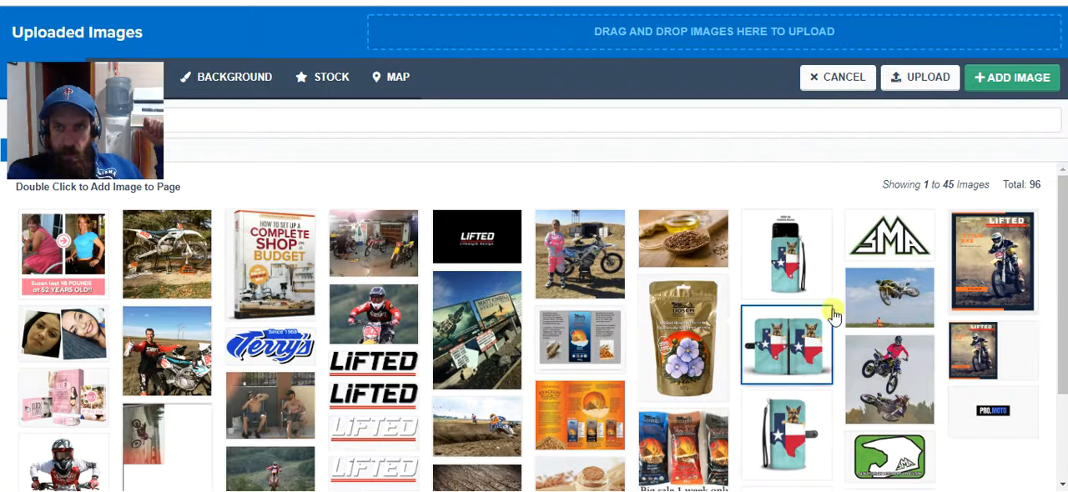
Upload the photo IMG_2821 from the computer to the image library.
{"action": "left_click", "coordinate": [925, 83]}
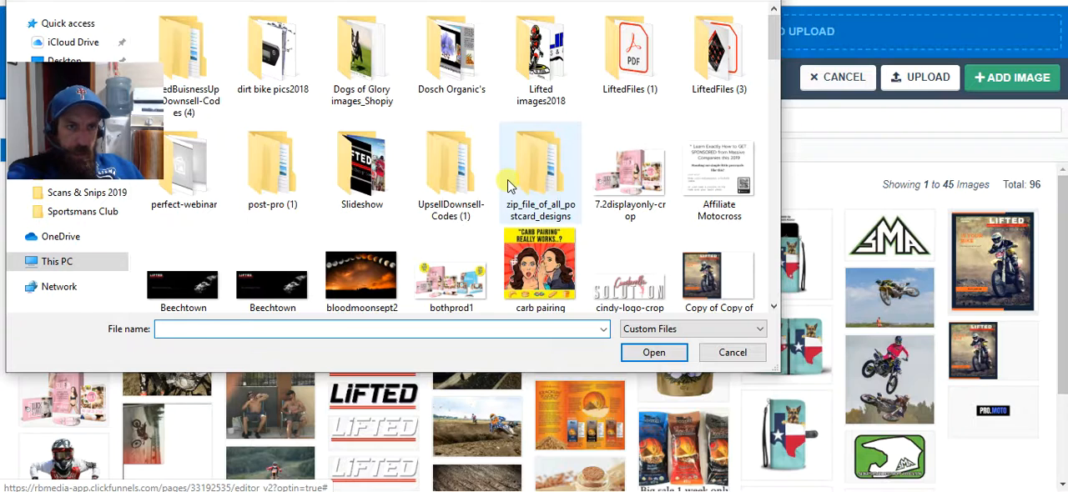
{"action": "scroll", "coordinate": [534, 182], "scroll_direction": "down", "scroll_amount": 10}
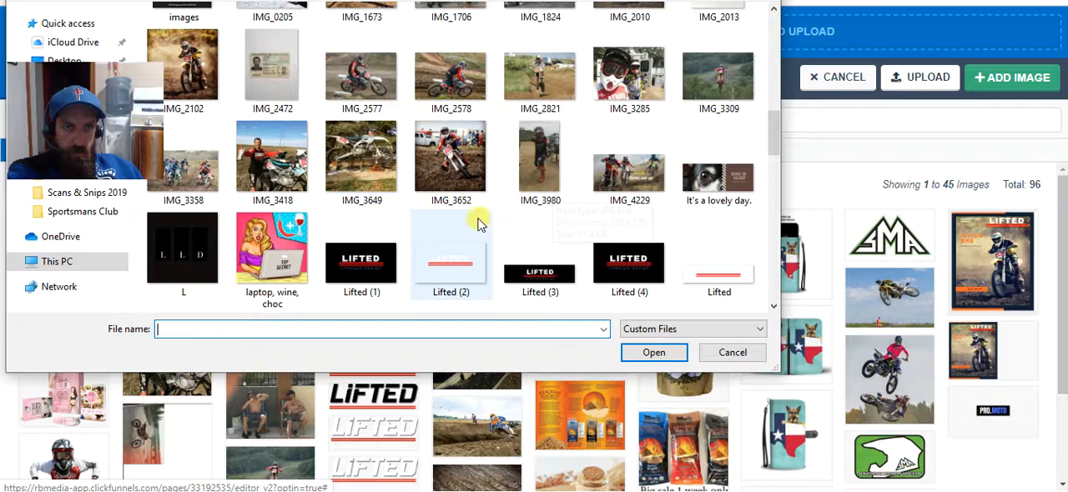
{"action": "scroll", "coordinate": [434, 221], "scroll_direction": "down", "scroll_amount": 8}
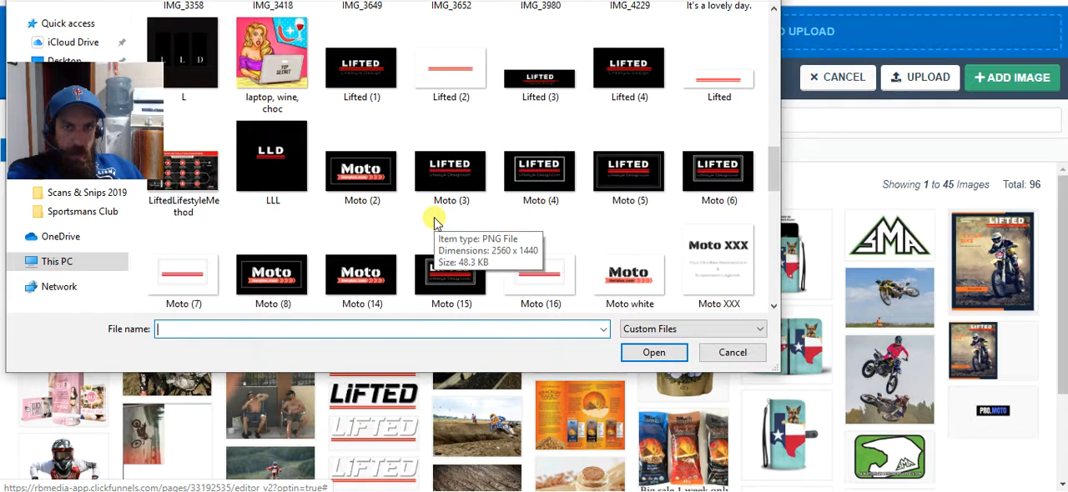
{"action": "scroll", "coordinate": [434, 221], "scroll_direction": "down", "scroll_amount": 2}
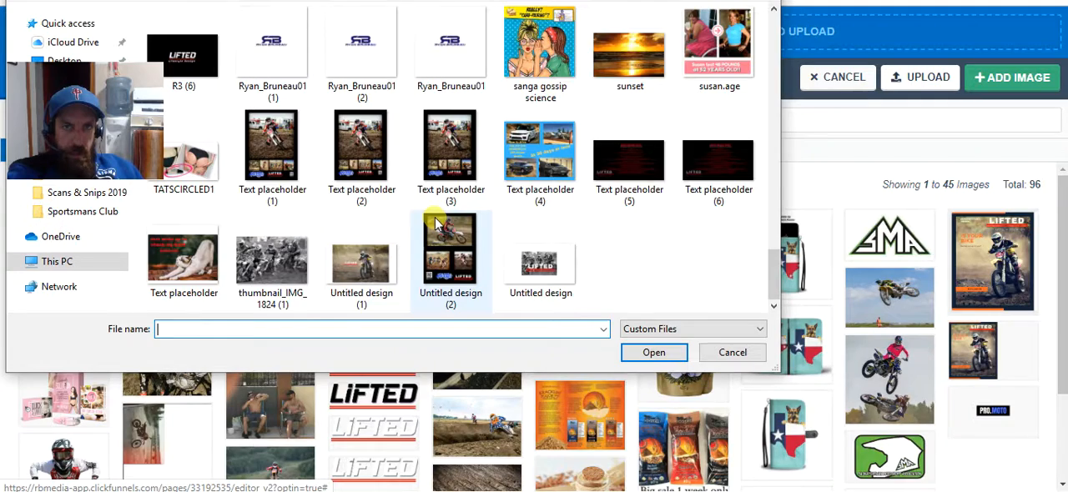
{"action": "scroll", "coordinate": [434, 222], "scroll_direction": "up", "scroll_amount": 10}
{"action": "scroll", "coordinate": [442, 224], "scroll_direction": "down", "scroll_amount": 4}
{"action": "scroll", "coordinate": [446, 224], "scroll_direction": "up", "scroll_amount": 4}
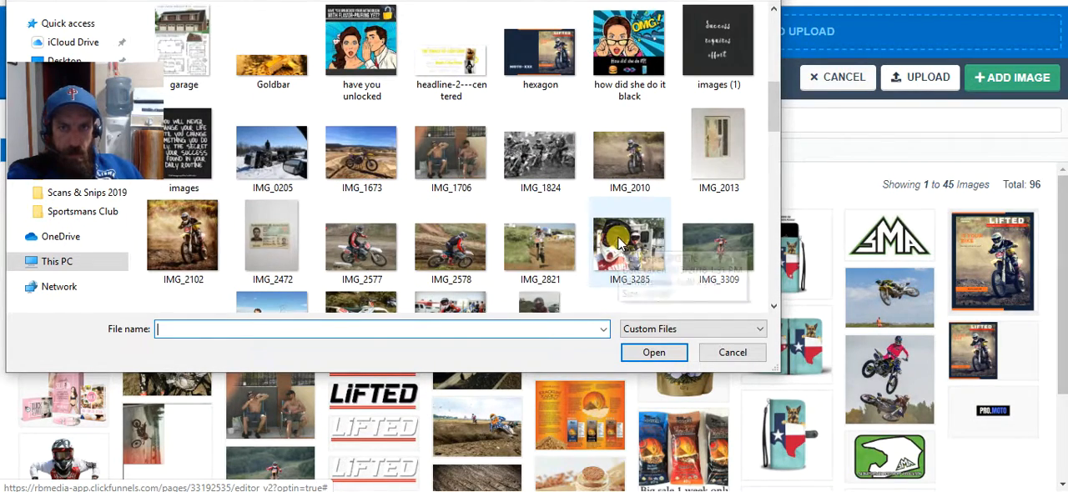
{"action": "left_click", "coordinate": [550, 238]}
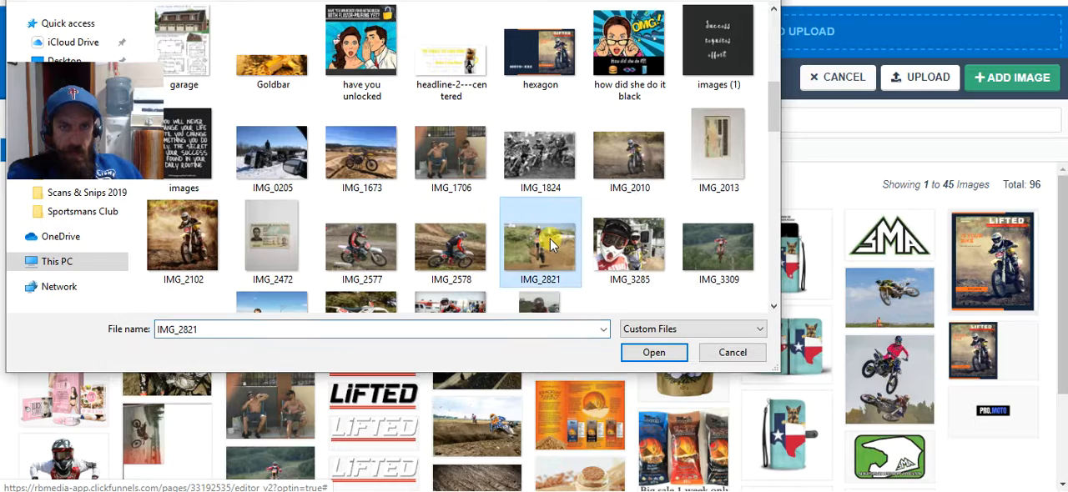
{"action": "left_click", "coordinate": [631, 354]}
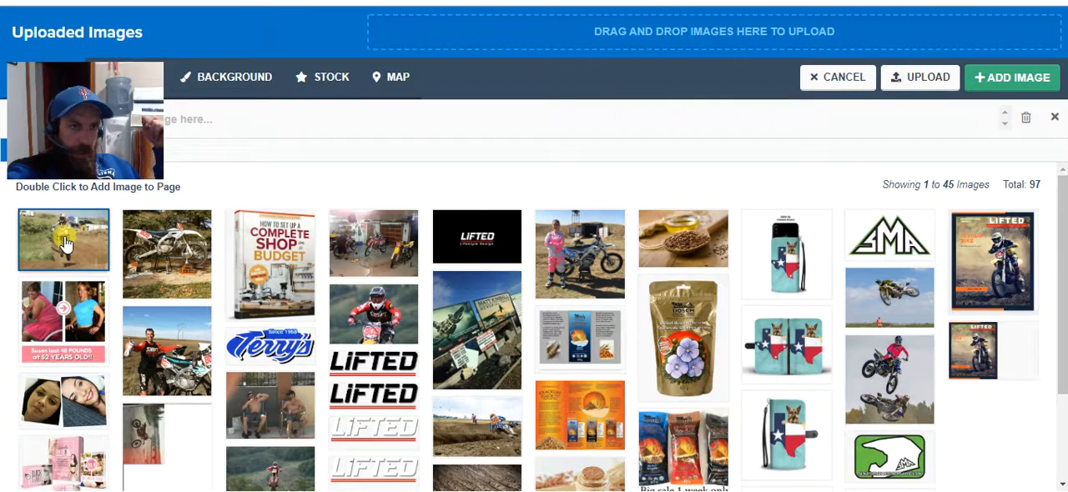
Replace the demo image with the uploaded IMG_2821 photo and close the image settings.
{"action": "left_click", "coordinate": [1025, 79]}
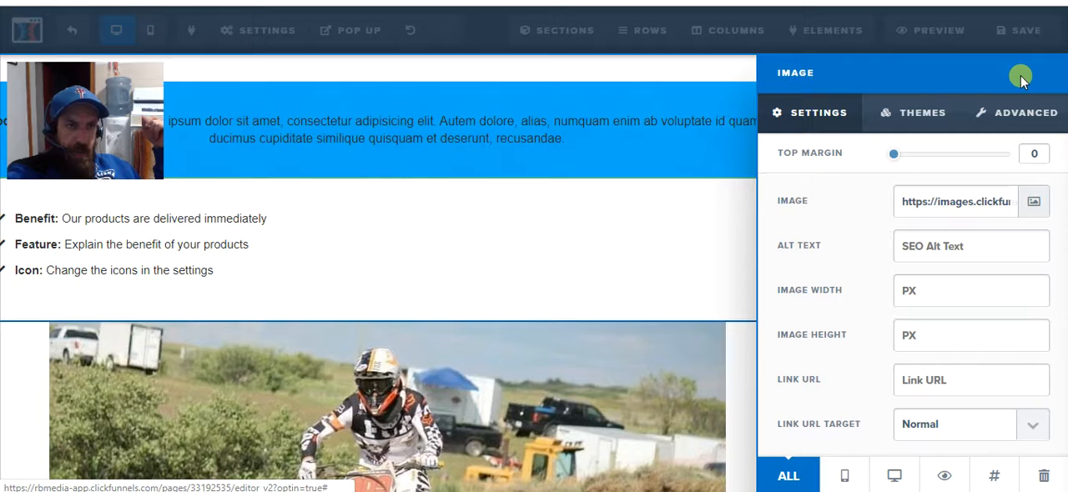
{"action": "left_click", "coordinate": [639, 276]}
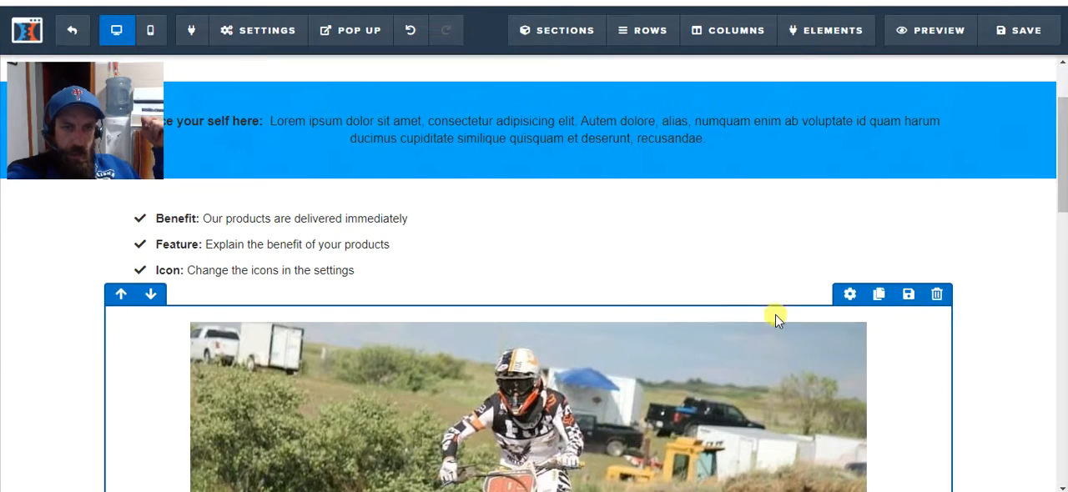
Review the page layout from the new motocross photo down to the sponsor headline and sign-up button.
{"action": "scroll", "coordinate": [776, 319], "scroll_direction": "down", "scroll_amount": 4}
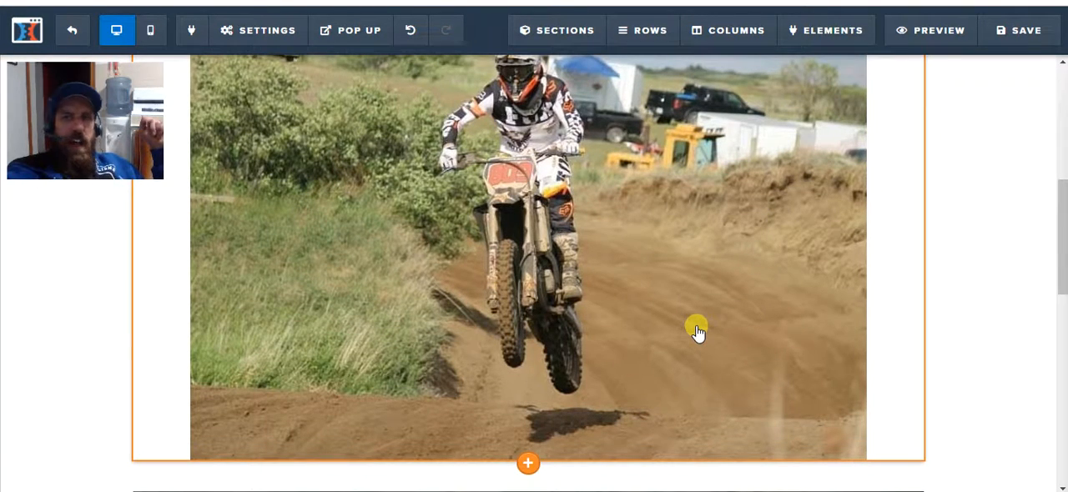
{"action": "scroll", "coordinate": [696, 331], "scroll_direction": "up", "scroll_amount": 1}
{"action": "scroll", "coordinate": [697, 332], "scroll_direction": "down", "scroll_amount": 1}
{"action": "scroll", "coordinate": [697, 331], "scroll_direction": "up", "scroll_amount": 1}
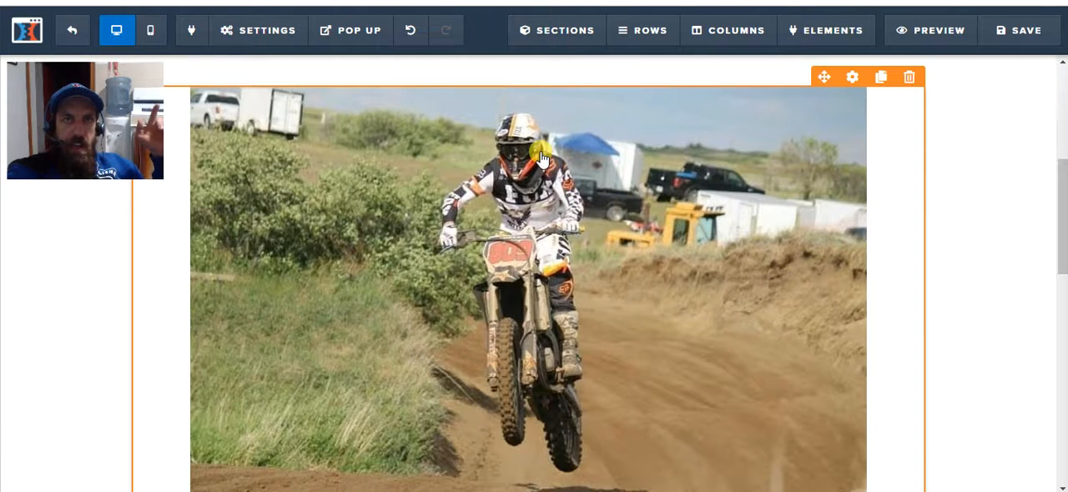
{"action": "scroll", "coordinate": [585, 349], "scroll_direction": "down", "scroll_amount": 1}
{"action": "scroll", "coordinate": [586, 348], "scroll_direction": "up", "scroll_amount": 1}
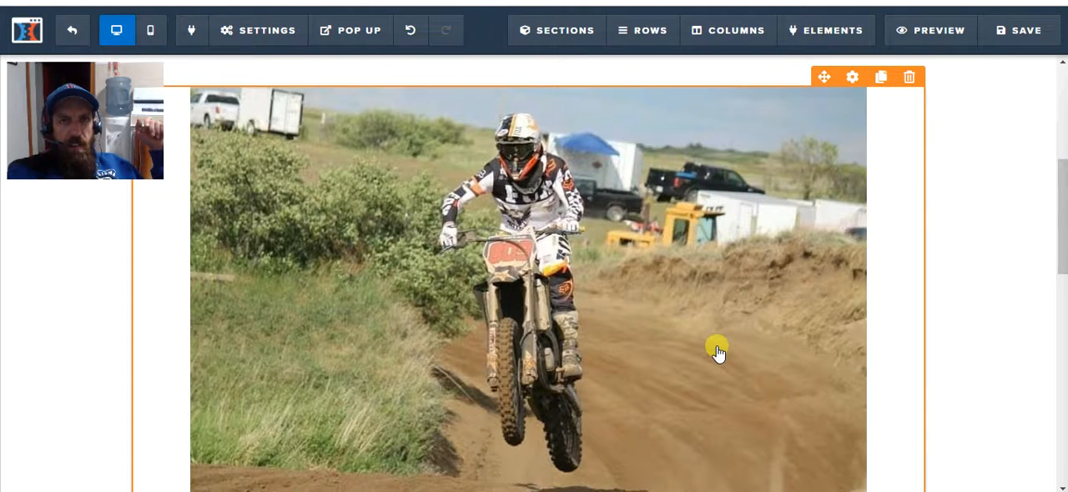
{"action": "scroll", "coordinate": [717, 352], "scroll_direction": "down", "scroll_amount": 3}
{"action": "scroll", "coordinate": [718, 352], "scroll_direction": "up", "scroll_amount": 2}
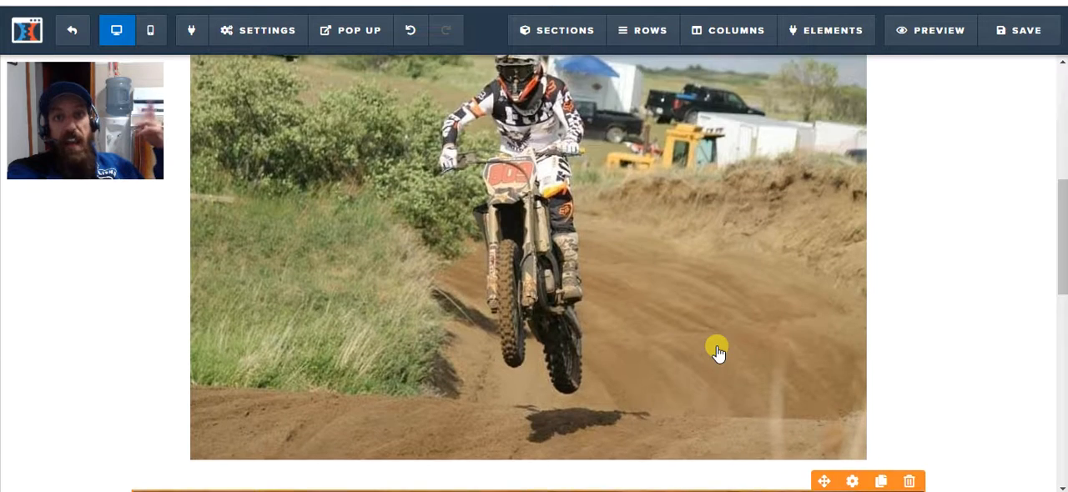
{"action": "scroll", "coordinate": [717, 352], "scroll_direction": "down", "scroll_amount": 5}
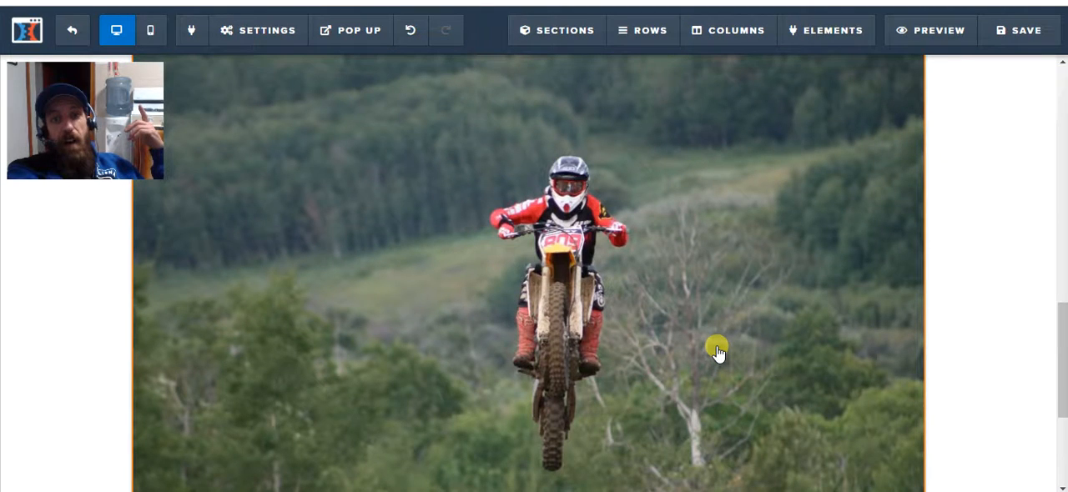
{"action": "scroll", "coordinate": [718, 352], "scroll_direction": "down", "scroll_amount": 1}
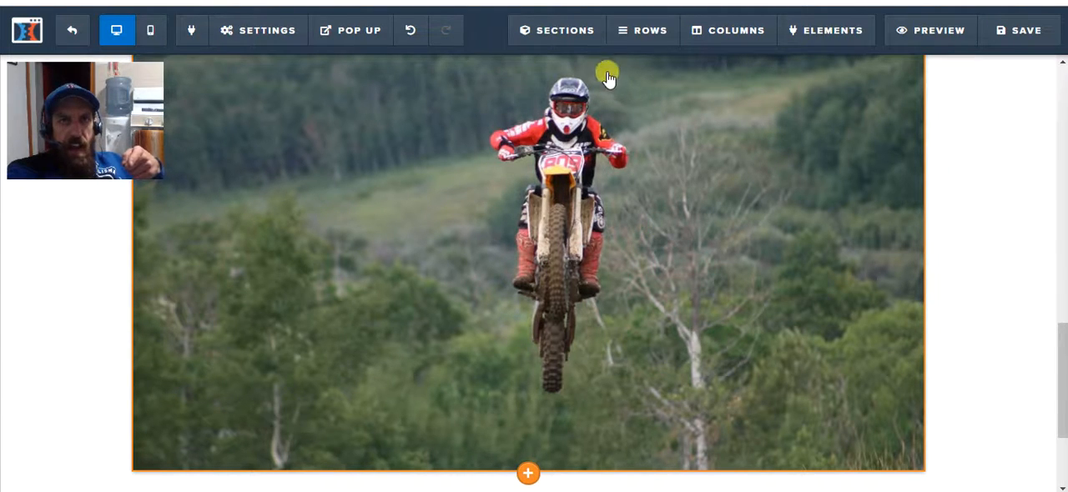
{"action": "scroll", "coordinate": [709, 179], "scroll_direction": "down", "scroll_amount": 2}
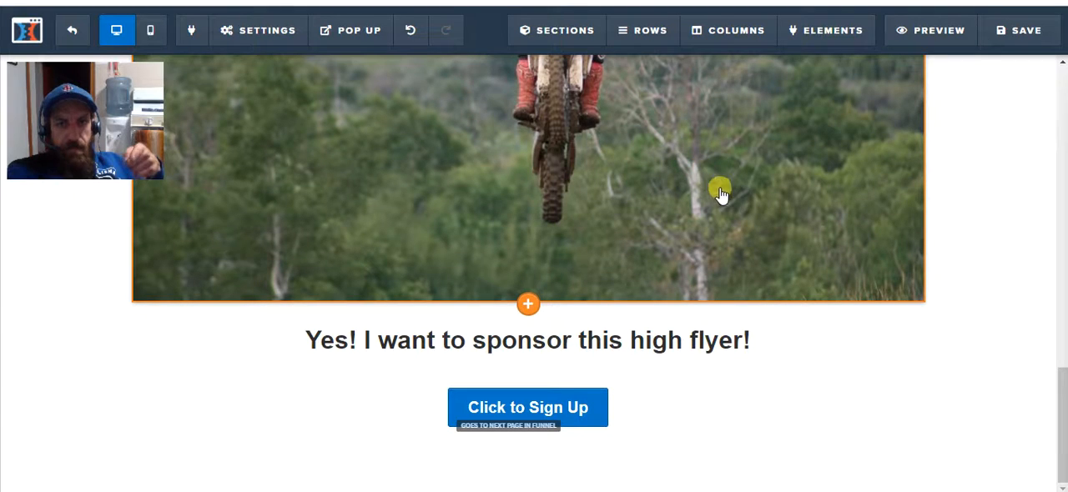
{"action": "scroll", "coordinate": [742, 200], "scroll_direction": "up", "scroll_amount": 2}
{"action": "scroll", "coordinate": [751, 208], "scroll_direction": "down", "scroll_amount": 2}
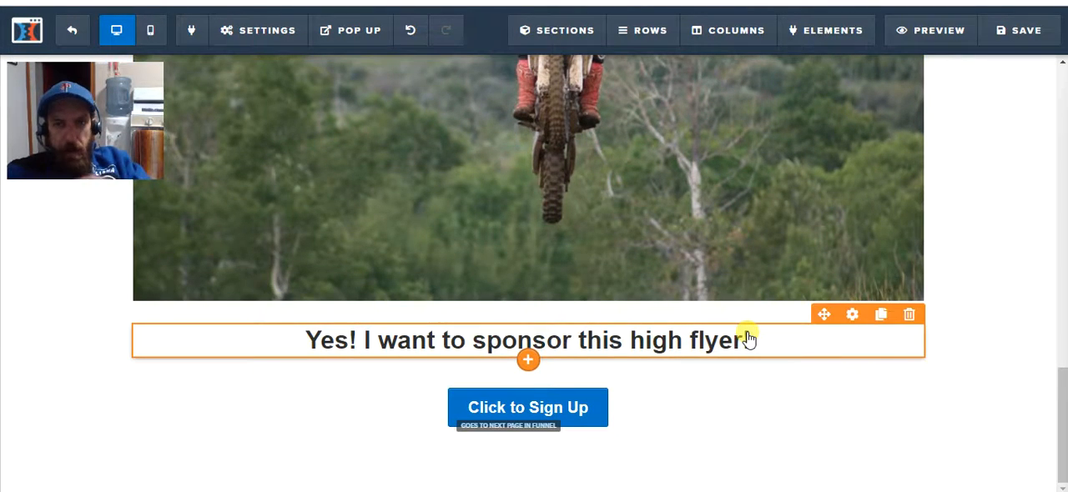
{"action": "scroll", "coordinate": [746, 337], "scroll_direction": "up", "scroll_amount": 4}
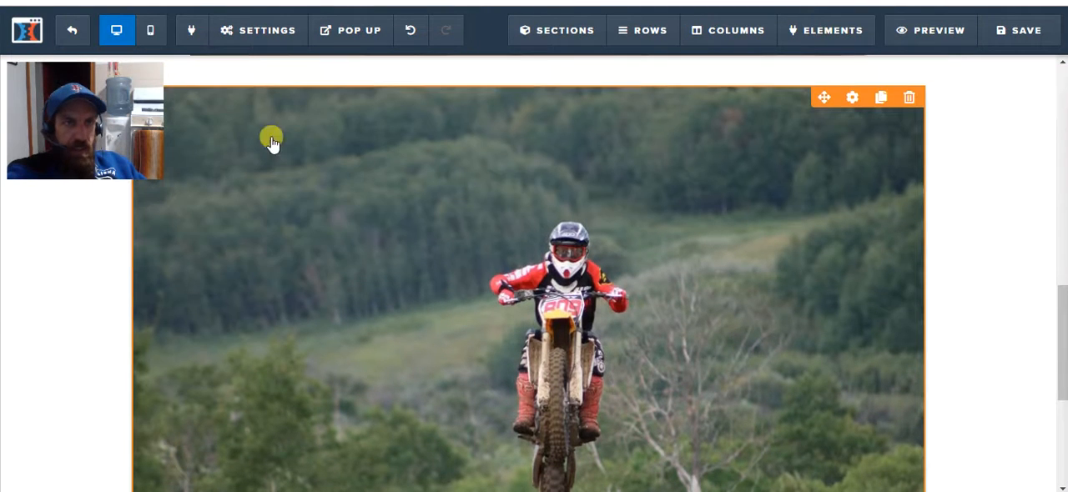
Set the page's background color to yellow #ffe300 and close the background settings.
{"action": "left_click", "coordinate": [266, 30]}
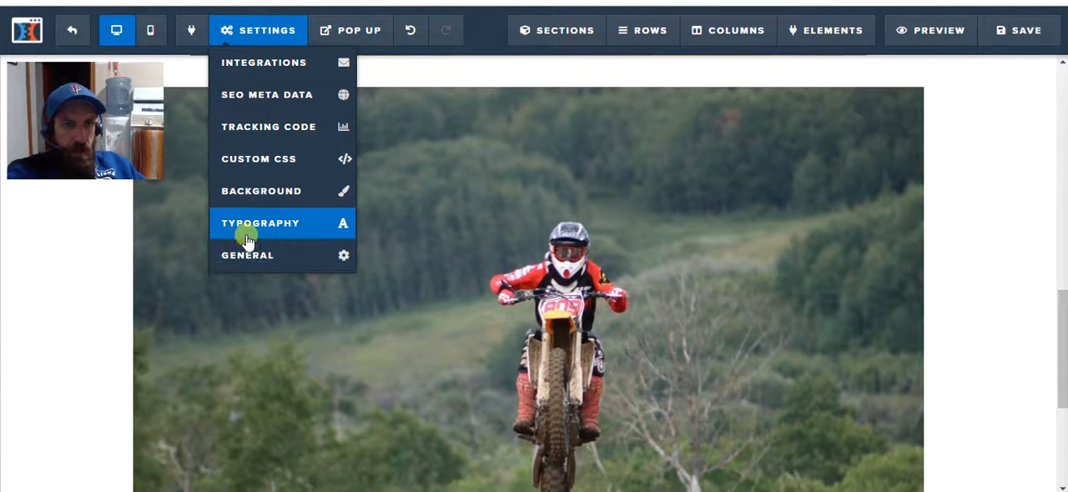
{"action": "left_click", "coordinate": [257, 198]}
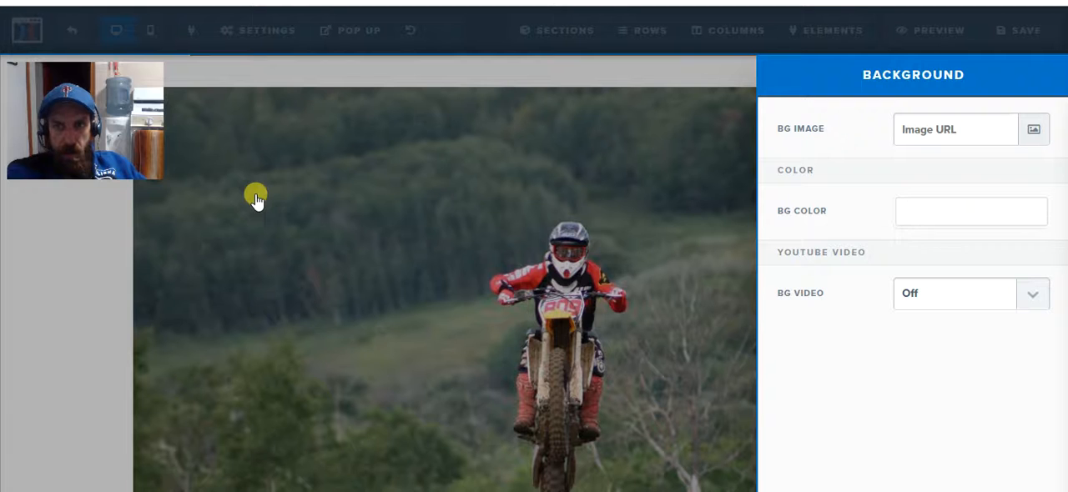
{"action": "left_click", "coordinate": [984, 215]}
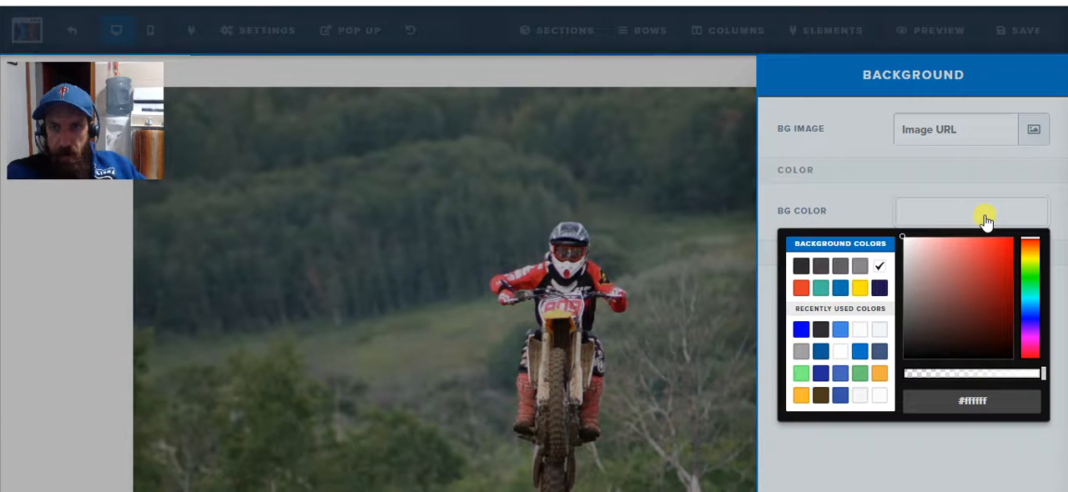
{"action": "left_click", "coordinate": [859, 292]}
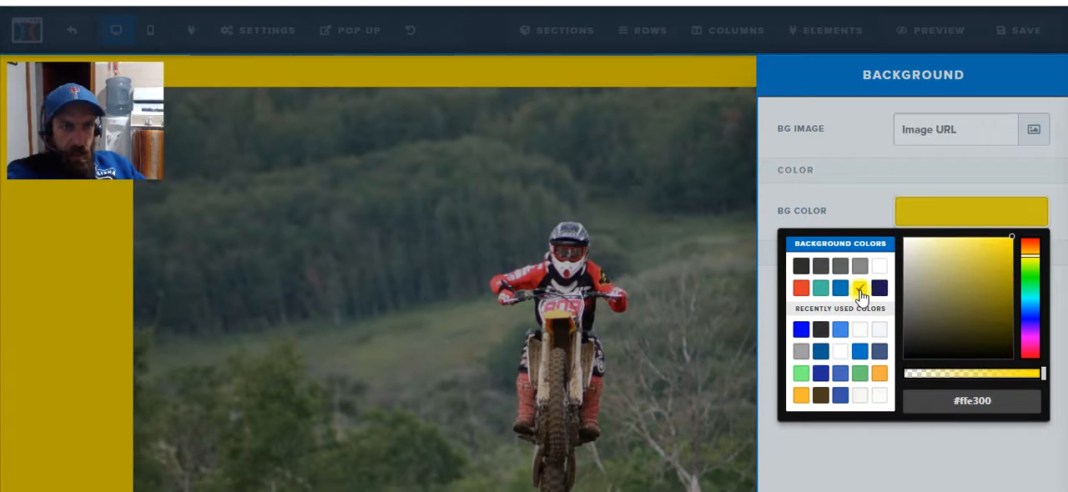
{"action": "left_click", "coordinate": [698, 251]}
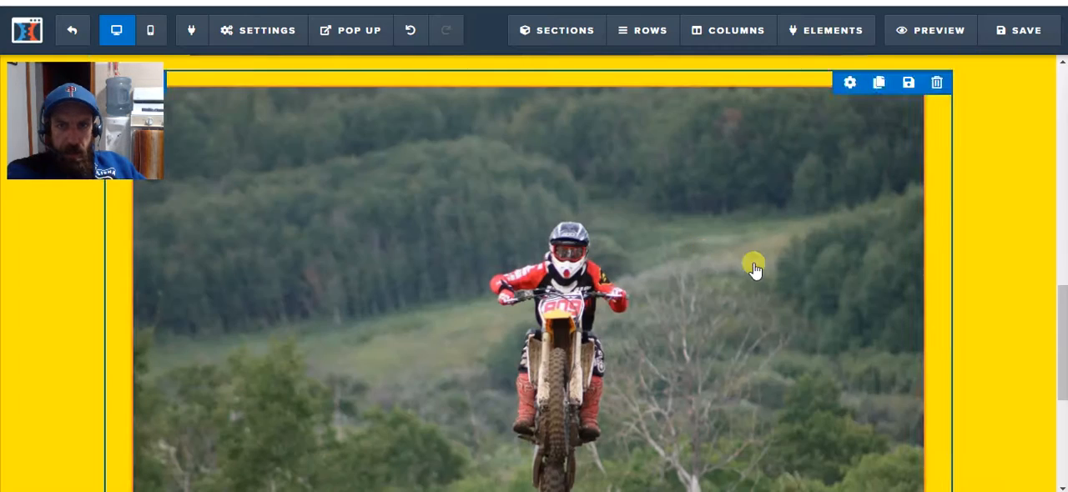
Review the whole page against its yellow background, from the top headline down to the sign-up button.
{"action": "scroll", "coordinate": [954, 262], "scroll_direction": "down", "scroll_amount": 1}
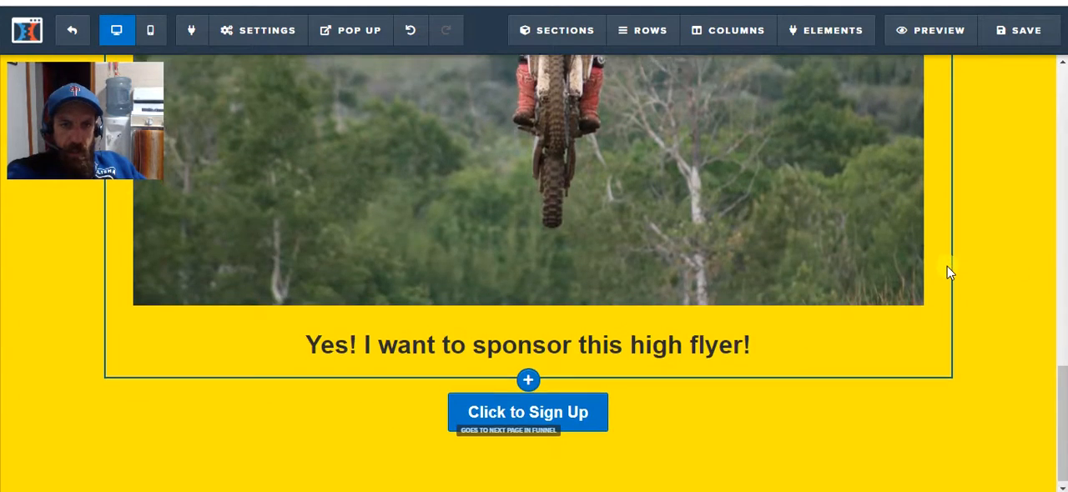
{"action": "scroll", "coordinate": [950, 267], "scroll_direction": "up", "scroll_amount": 10}
{"action": "scroll", "coordinate": [947, 271], "scroll_direction": "up", "scroll_amount": 2}
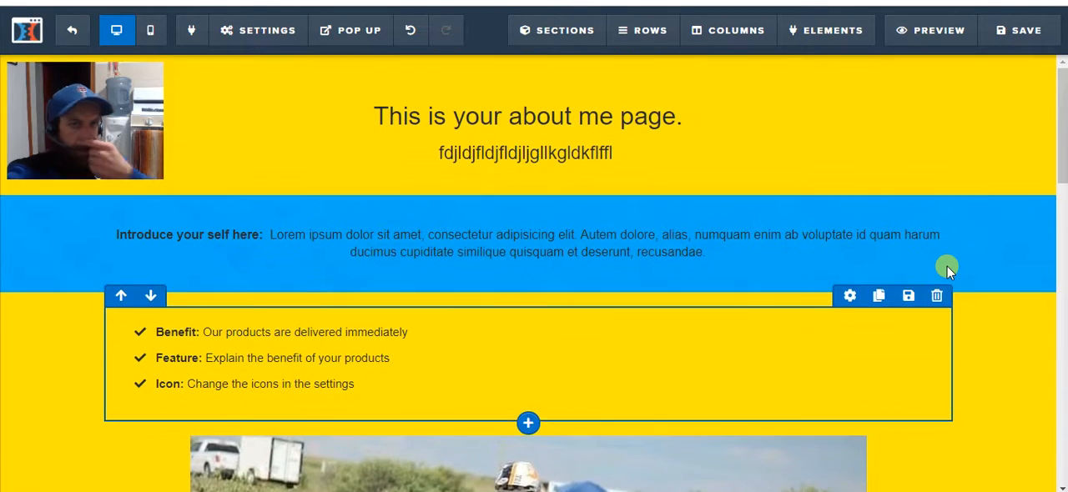
{"action": "scroll", "coordinate": [1049, 301], "scroll_direction": "down", "scroll_amount": 6}
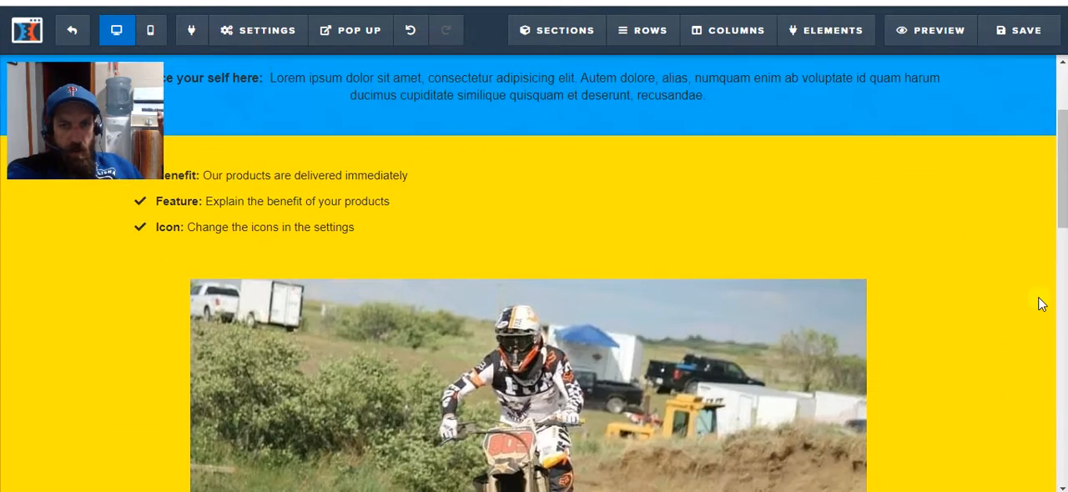
{"action": "scroll", "coordinate": [1040, 304], "scroll_direction": "down", "scroll_amount": 4}
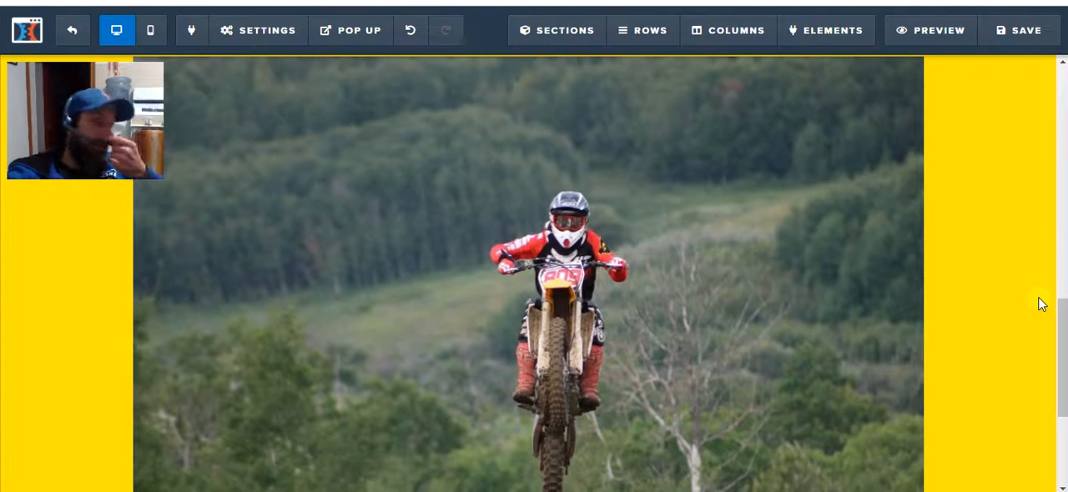
{"action": "scroll", "coordinate": [1041, 303], "scroll_direction": "down", "scroll_amount": 3}
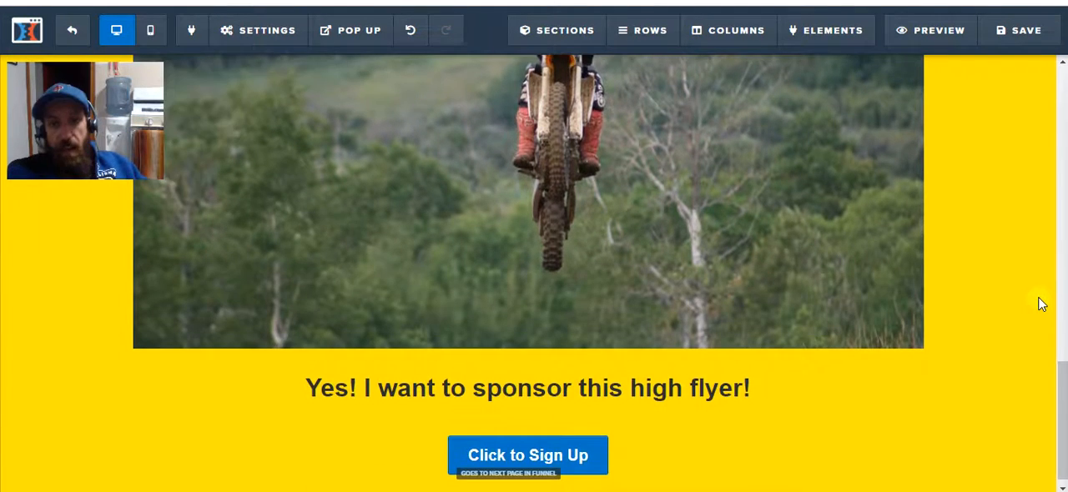
{"action": "scroll", "coordinate": [1040, 304], "scroll_direction": "up", "scroll_amount": 5}
{"action": "scroll", "coordinate": [1040, 303], "scroll_direction": "up", "scroll_amount": 7}
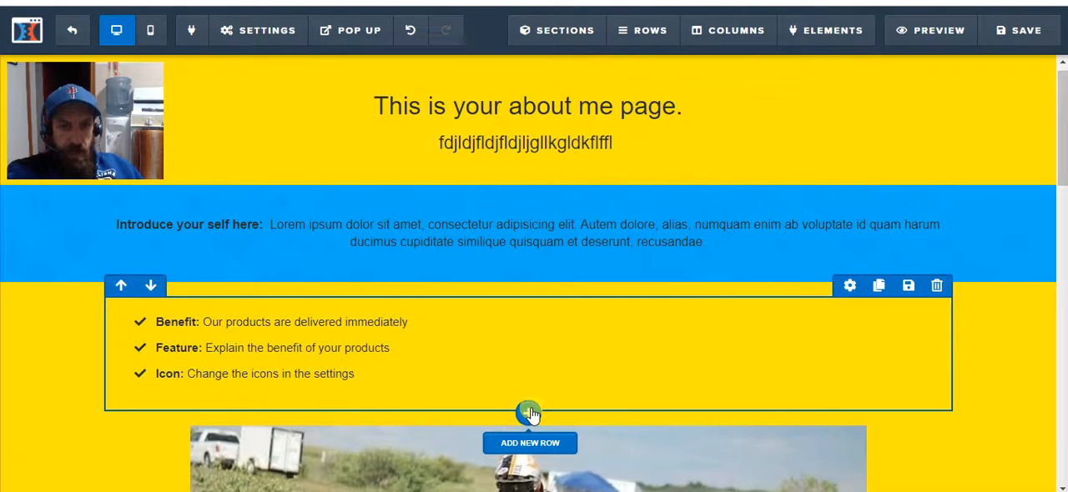
Add a single-column row below the bullet list and insert an image element in it.
{"action": "left_click", "coordinate": [531, 413]}
{"action": "left_click", "coordinate": [793, 109]}
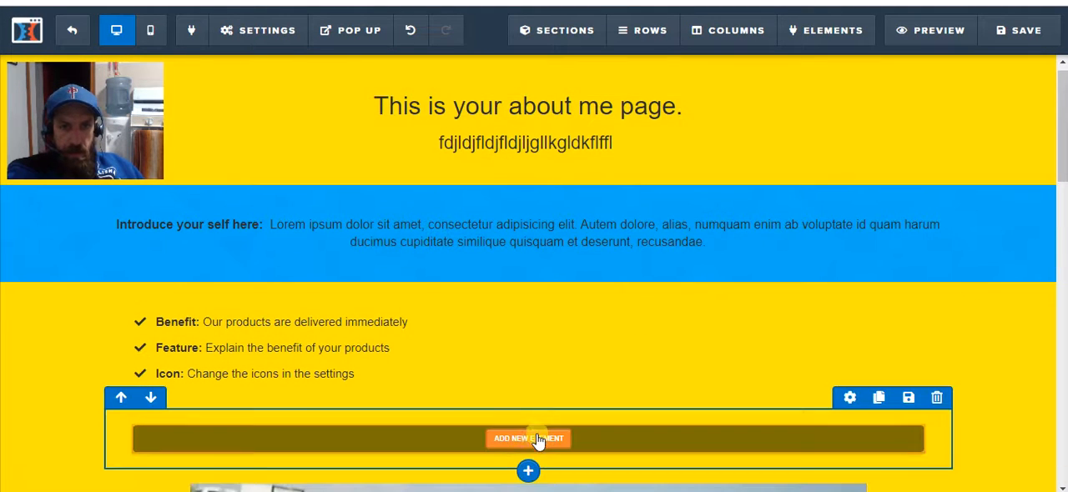
{"action": "left_click", "coordinate": [536, 439]}
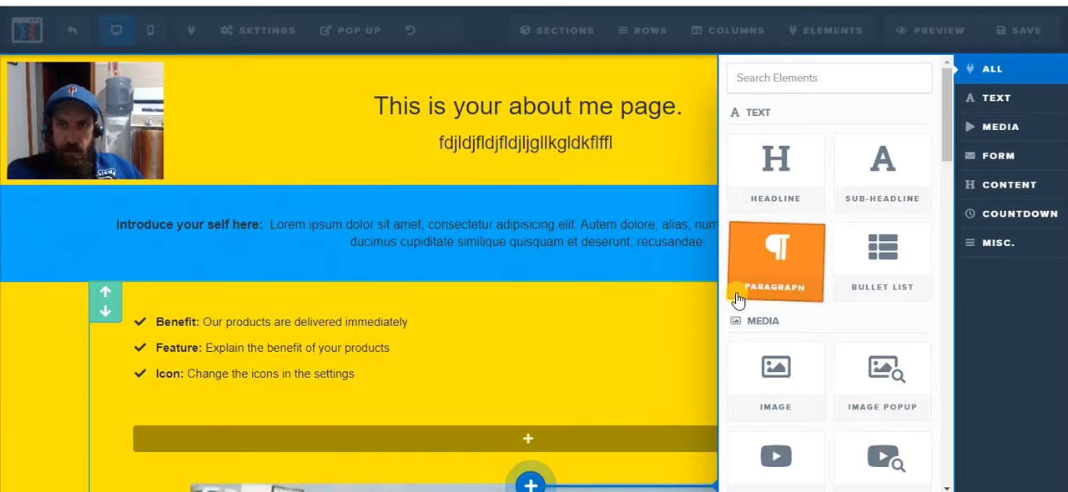
{"action": "left_click", "coordinate": [771, 382]}
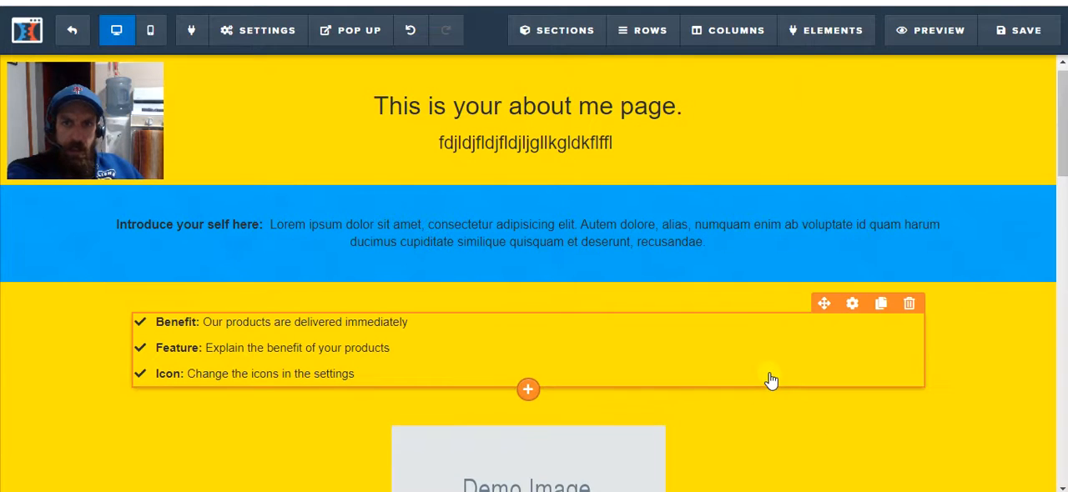
Replace the new demo image with the uploaded photo of two motocross riders in mid-air and close the image settings.
{"action": "scroll", "coordinate": [579, 379], "scroll_direction": "down", "scroll_amount": 2}
{"action": "mouse_move", "coordinate": [546, 333]}
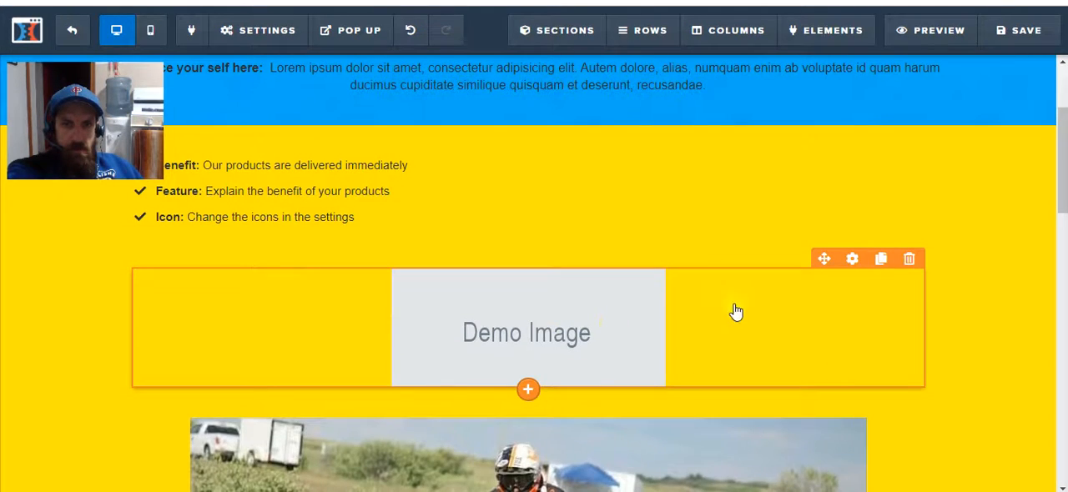
{"action": "left_click", "coordinate": [854, 261]}
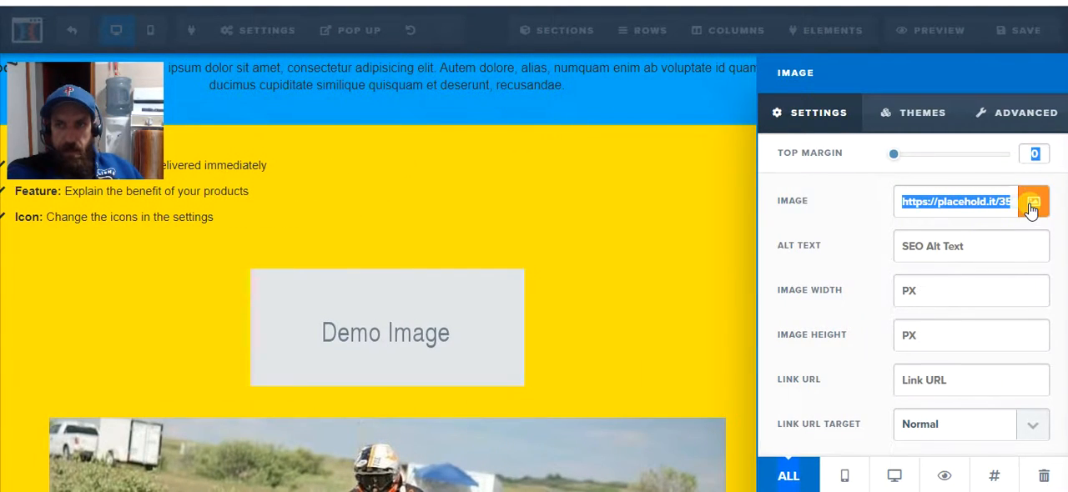
{"action": "left_click", "coordinate": [1032, 206]}
{"action": "scroll", "coordinate": [592, 300], "scroll_direction": "down", "scroll_amount": 3}
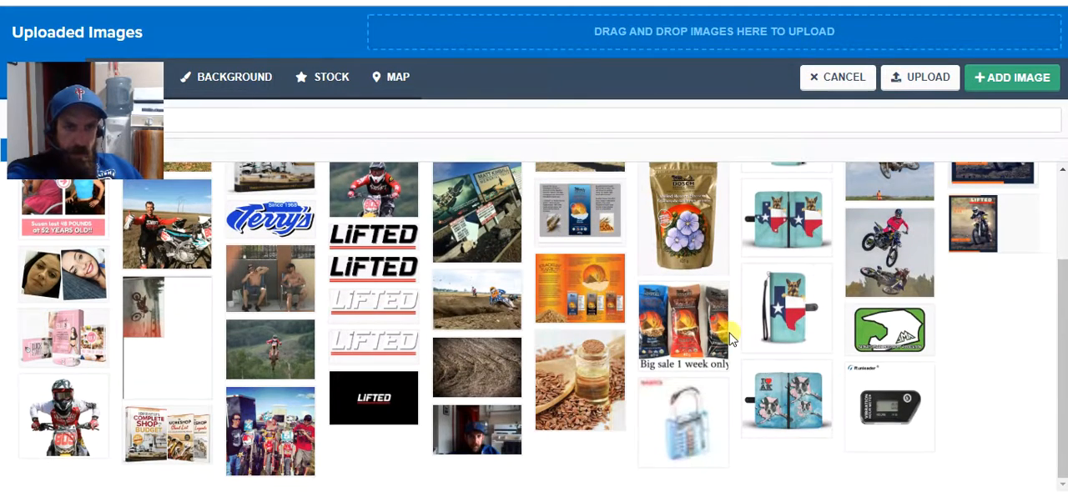
{"action": "scroll", "coordinate": [730, 338], "scroll_direction": "up", "scroll_amount": 4}
{"action": "left_click_drag", "start_coordinate": [146, 75], "coordinate": [156, 59]}
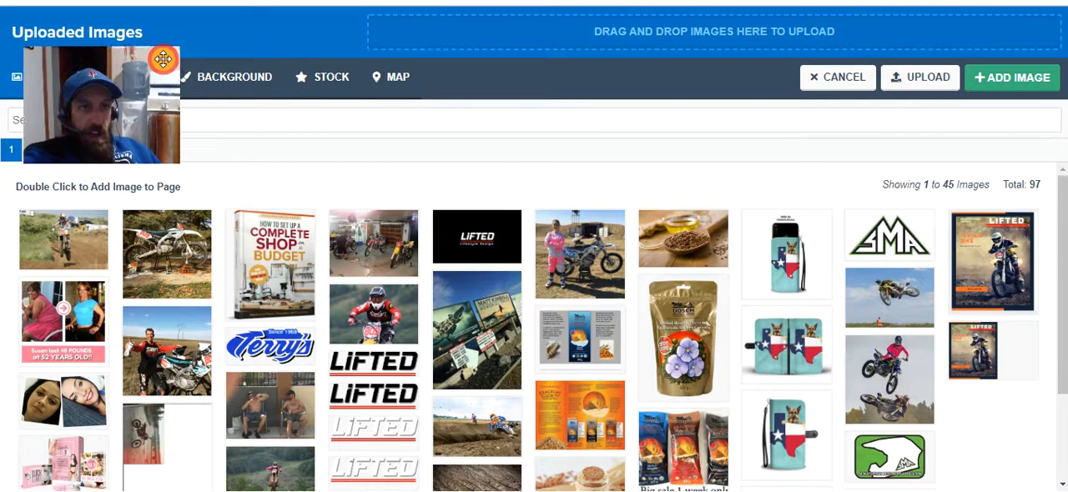
{"action": "left_click", "coordinate": [896, 375]}
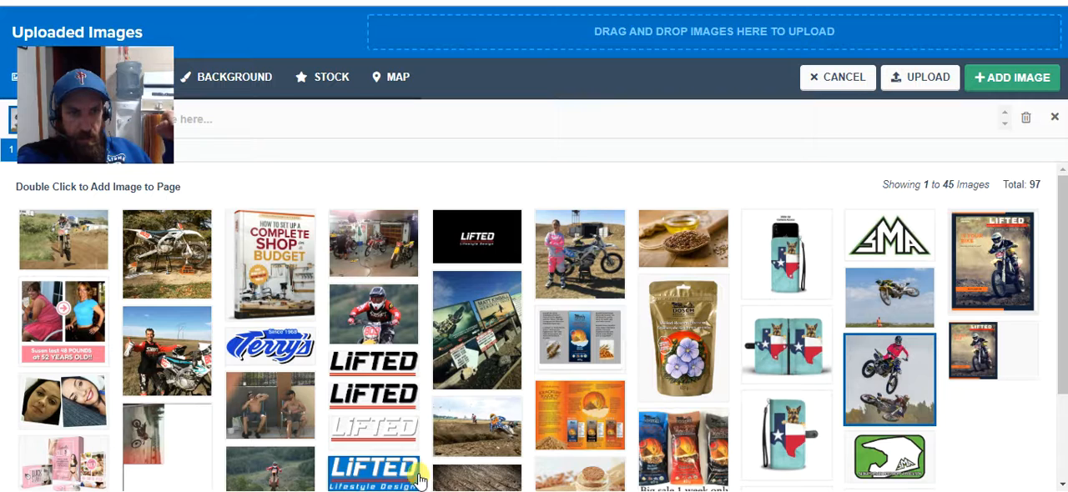
{"action": "left_click", "coordinate": [1024, 80]}
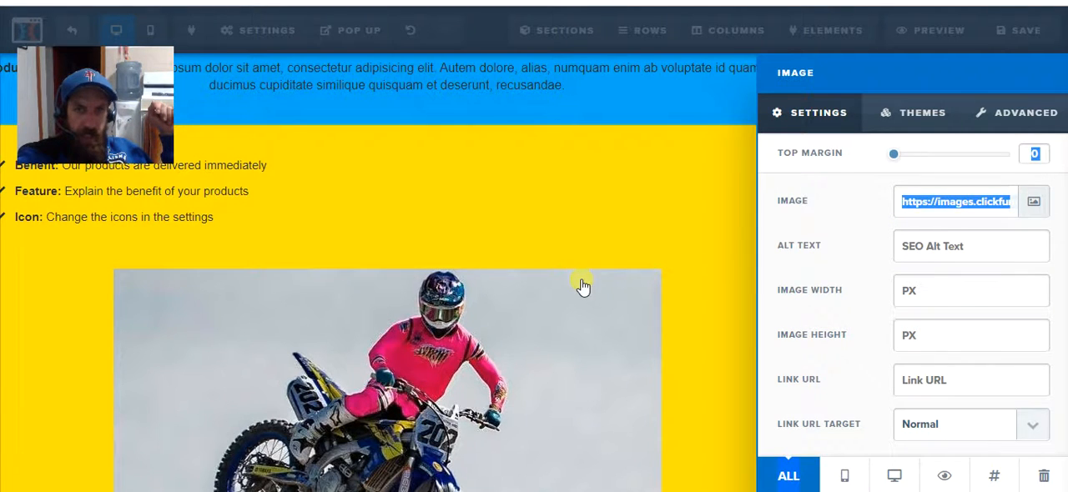
{"action": "left_click", "coordinate": [708, 236]}
Examine the photo of the two airborne riders and the rest of the page down to the sign-up button.
{"action": "scroll", "coordinate": [736, 342], "scroll_direction": "down", "scroll_amount": 6}
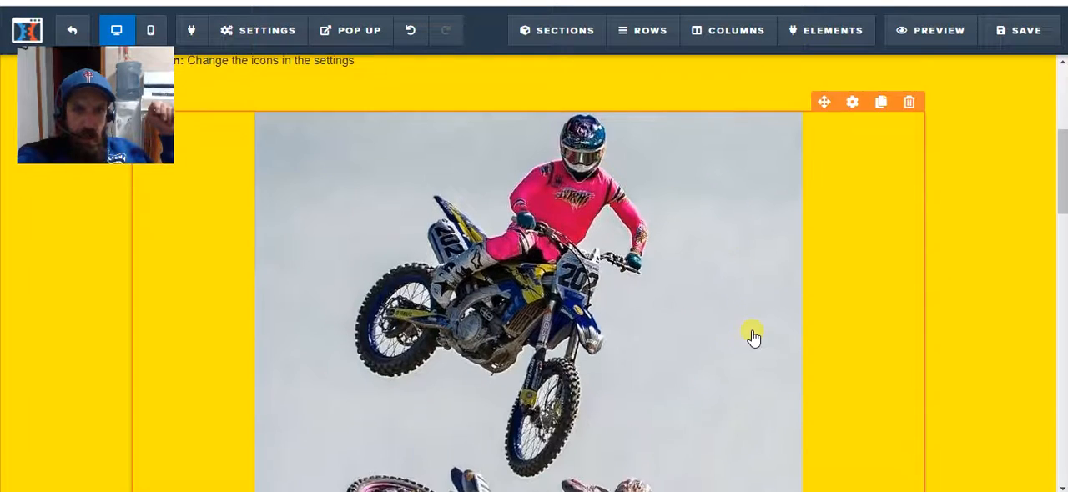
{"action": "scroll", "coordinate": [756, 332], "scroll_direction": "up", "scroll_amount": 4}
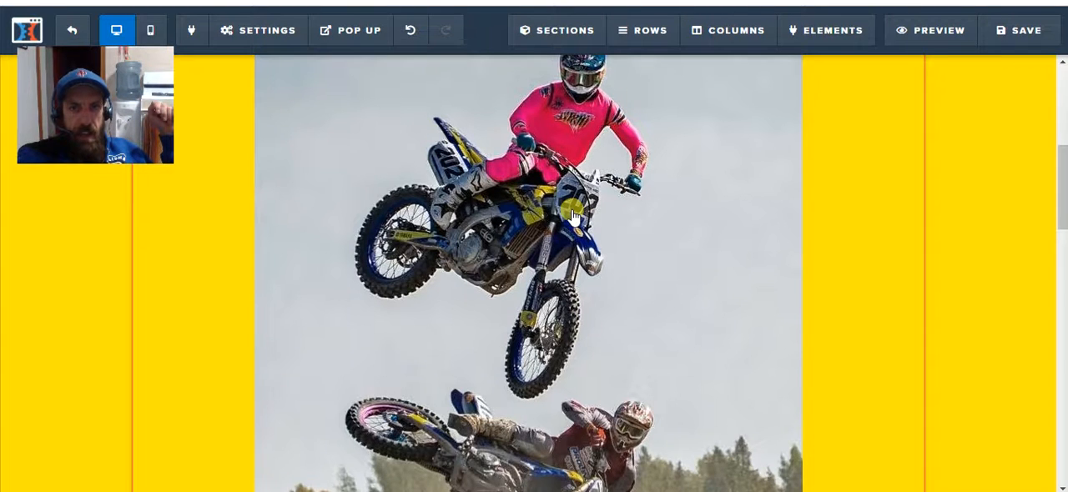
{"action": "scroll", "coordinate": [572, 215], "scroll_direction": "up", "scroll_amount": 2}
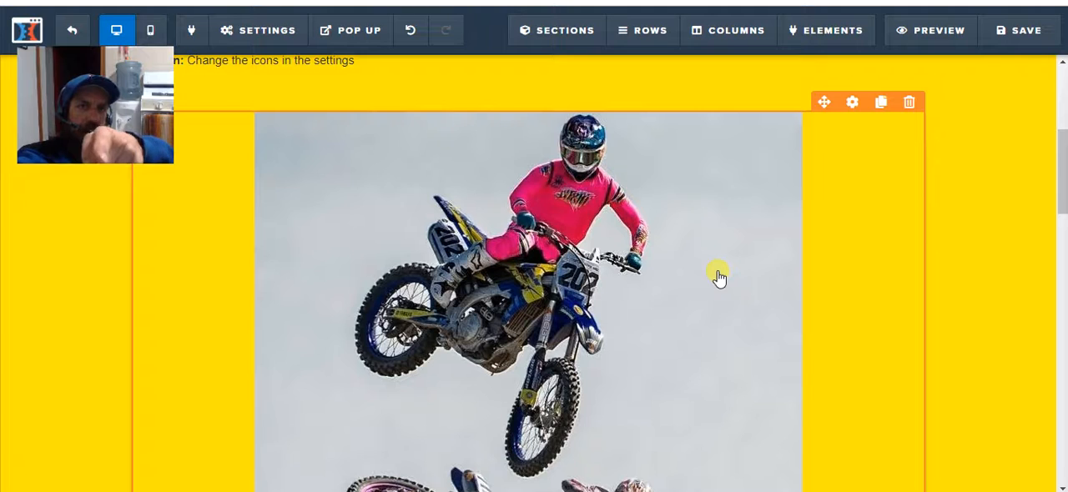
{"action": "scroll", "coordinate": [718, 276], "scroll_direction": "down", "scroll_amount": 5}
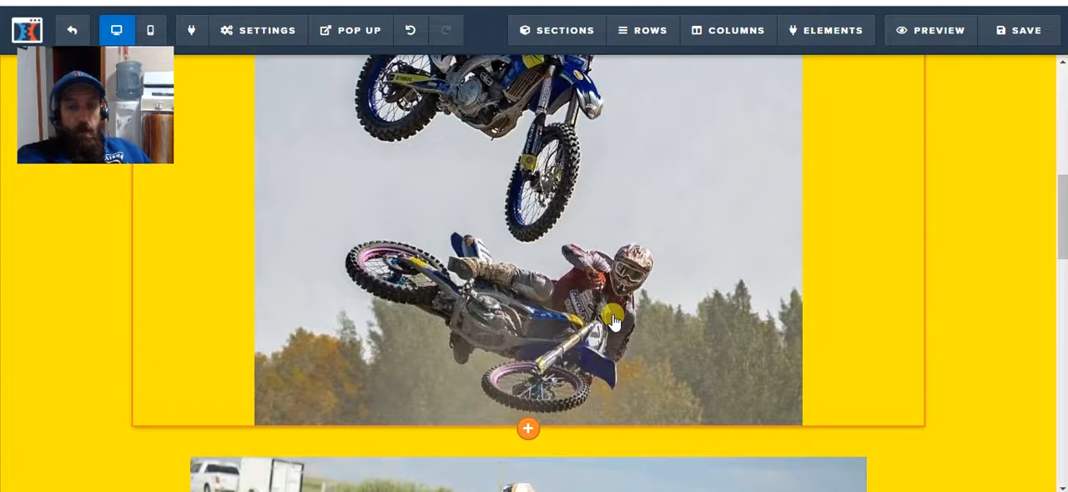
{"action": "scroll", "coordinate": [617, 326], "scroll_direction": "up", "scroll_amount": 2}
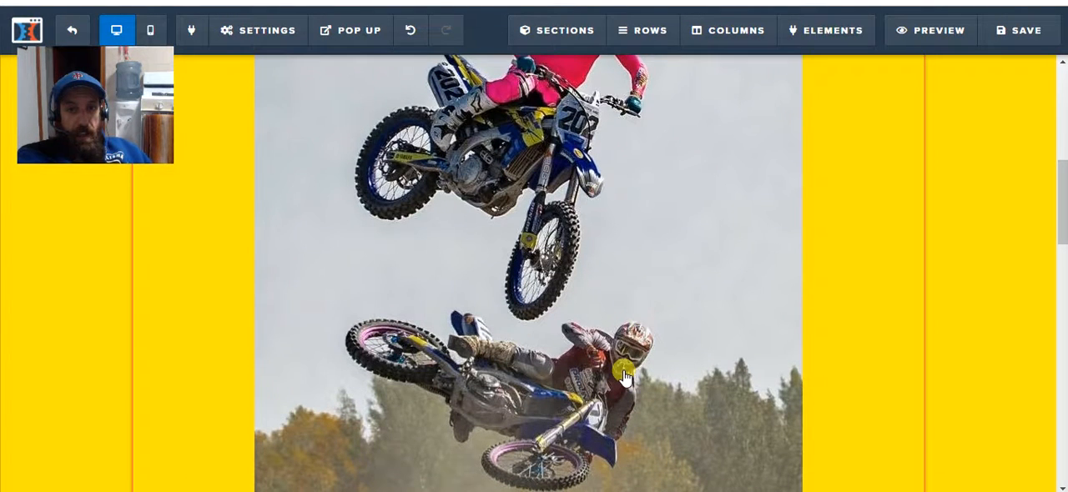
{"action": "scroll", "coordinate": [624, 377], "scroll_direction": "up", "scroll_amount": 4}
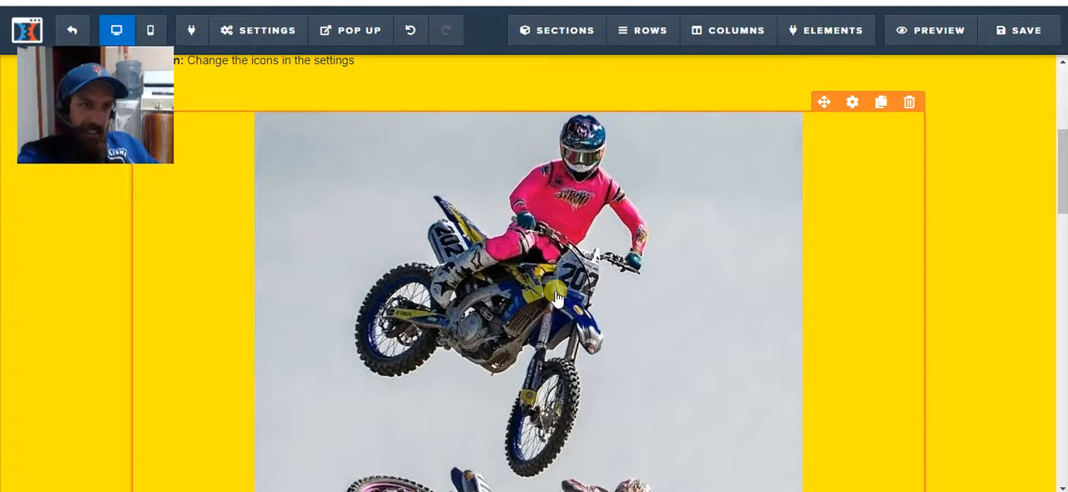
{"action": "scroll", "coordinate": [555, 298], "scroll_direction": "down", "scroll_amount": 12}
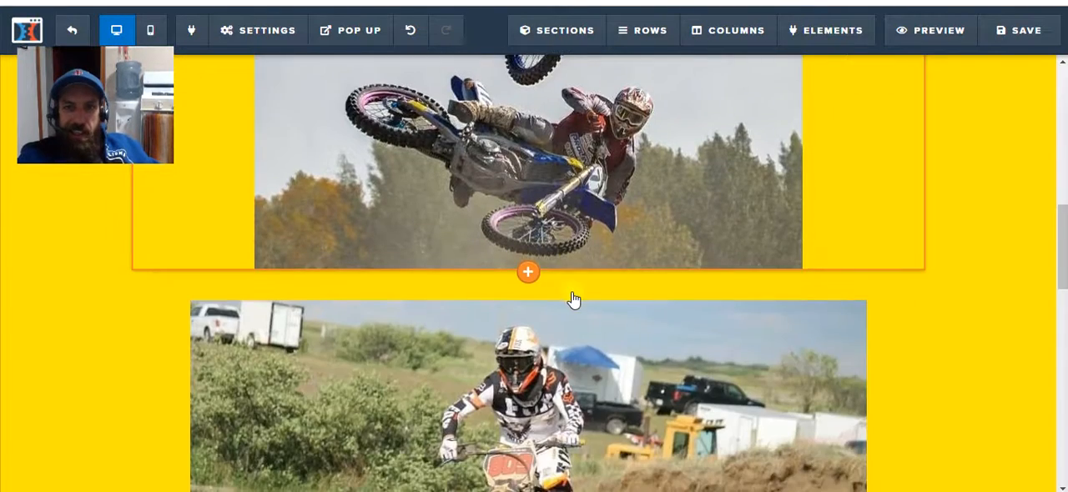
{"action": "scroll", "coordinate": [697, 317], "scroll_direction": "down", "scroll_amount": 8}
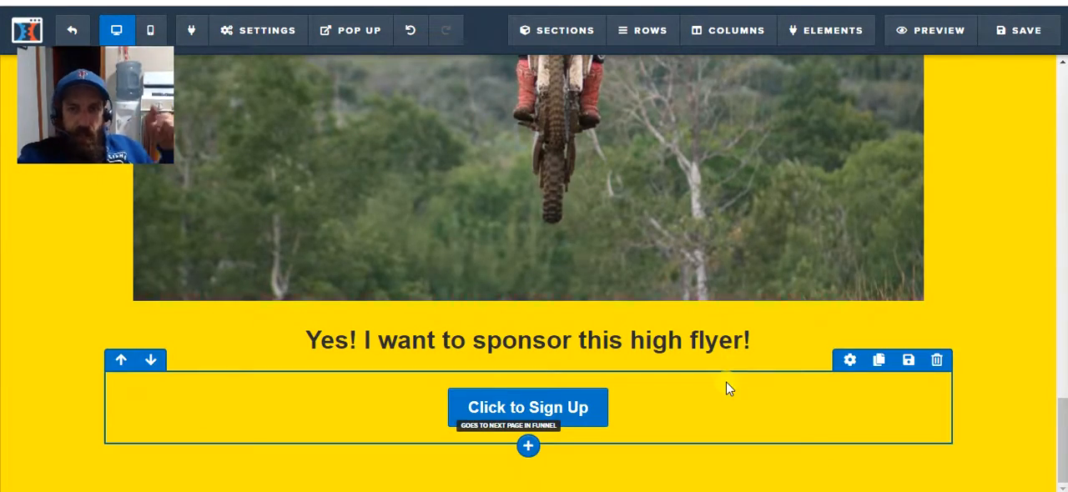
Save the page and replace the default SEO title with "your name here".
{"action": "scroll", "coordinate": [859, 296], "scroll_direction": "up", "scroll_amount": 1}
{"action": "left_click", "coordinate": [1024, 33]}
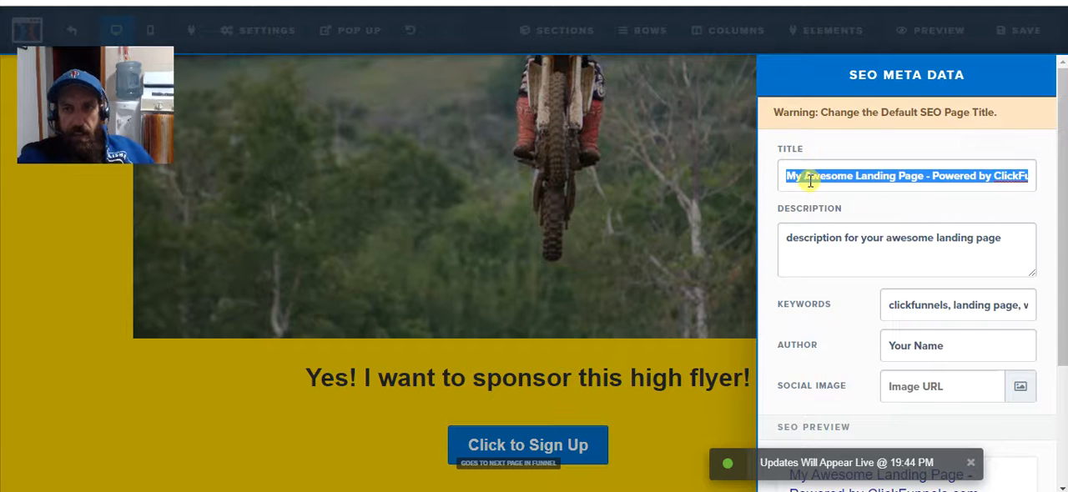
{"action": "left_click", "coordinate": [899, 175]}
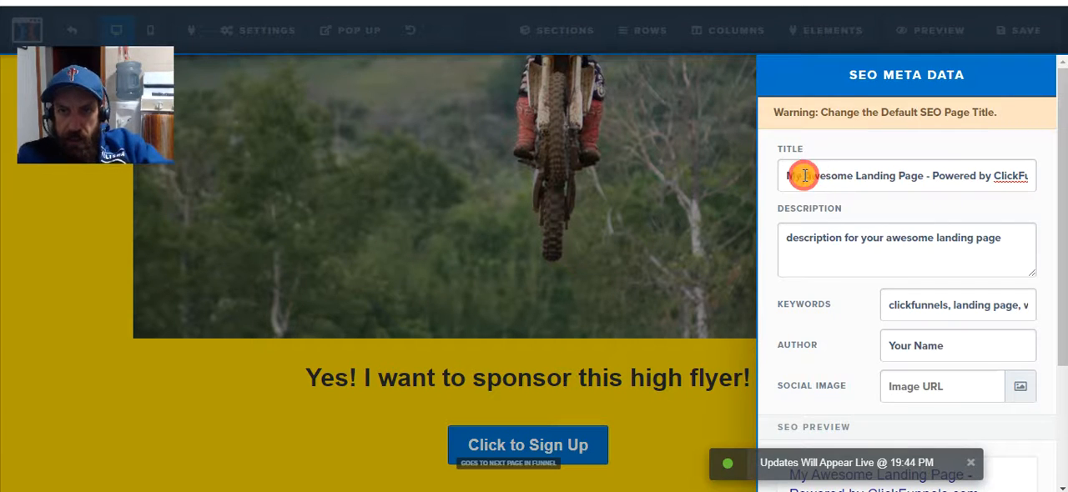
{"action": "key", "text": "BackSpace"}
{"action": "key", "text": "BackSpace"}
{"action": "key", "text": "BackSpace"}
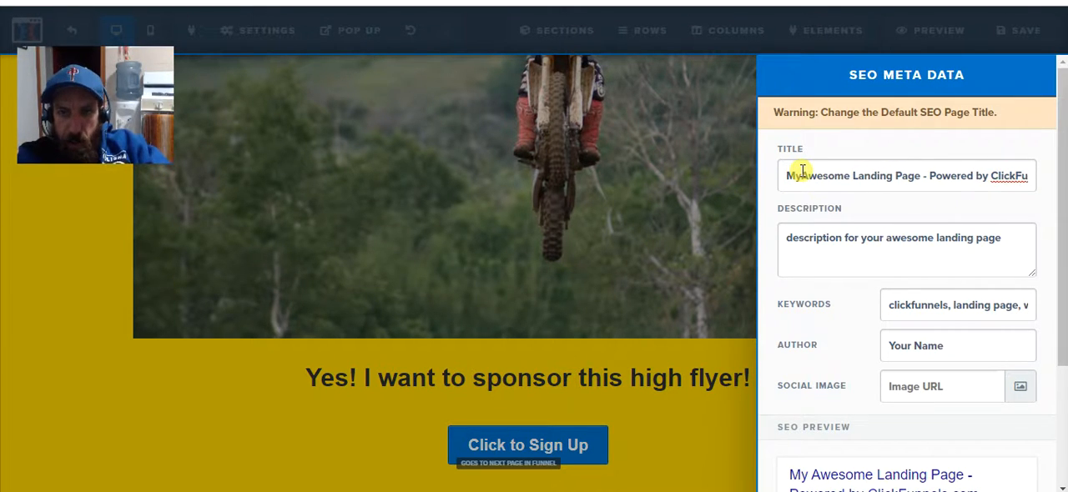
{"action": "key", "text": "Delete"}
{"action": "key", "text": "Delete"}
{"action": "key", "text": "Delete"}
{"action": "key", "text": "Delete"}
{"action": "key", "text": "Delete"}
{"action": "key", "text": "Delete"}
{"action": "key", "text": "Delete"}
{"action": "key", "text": "Delete"}
{"action": "key", "text": "Delete"}
{"action": "key", "text": "Delete"}
{"action": "key", "text": "Delete"}
{"action": "key", "text": "Delete"}
{"action": "key", "text": "Delete"}
{"action": "key", "text": "Delete"}
{"action": "key", "text": "Delete"}
{"action": "key", "text": "Delete"}
{"action": "key", "text": "Delete"}
{"action": "key", "text": "Delete"}
{"action": "key", "text": "Delete"}
{"action": "key", "text": "Delete"}
{"action": "key", "text": "Delete"}
{"action": "key", "text": "Delete"}
{"action": "key", "text": "Delete"}
{"action": "key", "text": "Delete"}
{"action": "key", "text": "Delete"}
{"action": "key", "text": "Delete"}
{"action": "key", "text": "Delete"}
{"action": "key", "text": "Delete"}
{"action": "key", "text": "Delete"}
{"action": "key", "text": "Delete"}
{"action": "key", "text": "Delete"}
{"action": "key", "text": "Delete"}
{"action": "key", "text": "Delete"}
{"action": "key", "text": "Delete"}
{"action": "key", "text": "Delete"}
{"action": "key", "text": "Delete"}
{"action": "key", "text": "Delete"}
{"action": "key", "text": "Delete"}
{"action": "key", "text": "Delete"}
{"action": "key", "text": "Delete"}
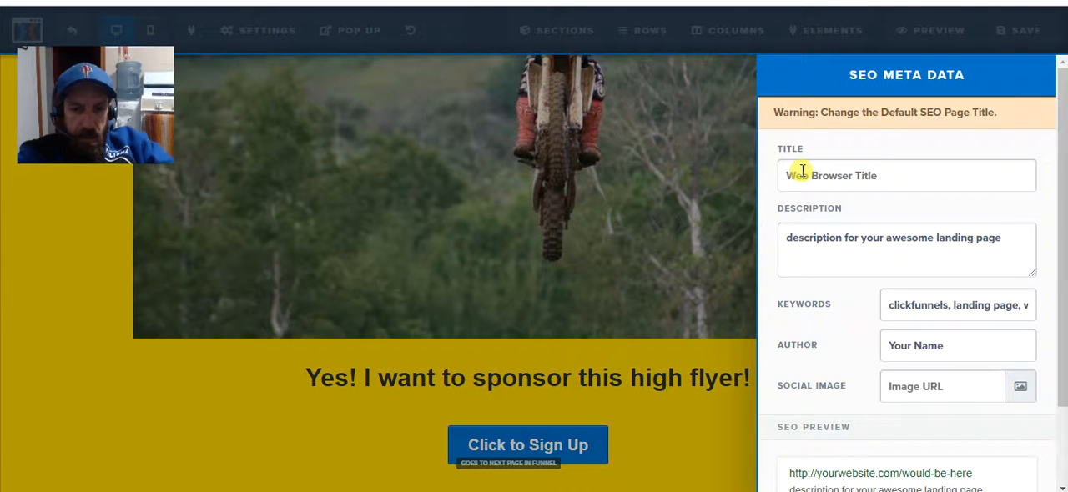
{"action": "type", "text": "your name"}
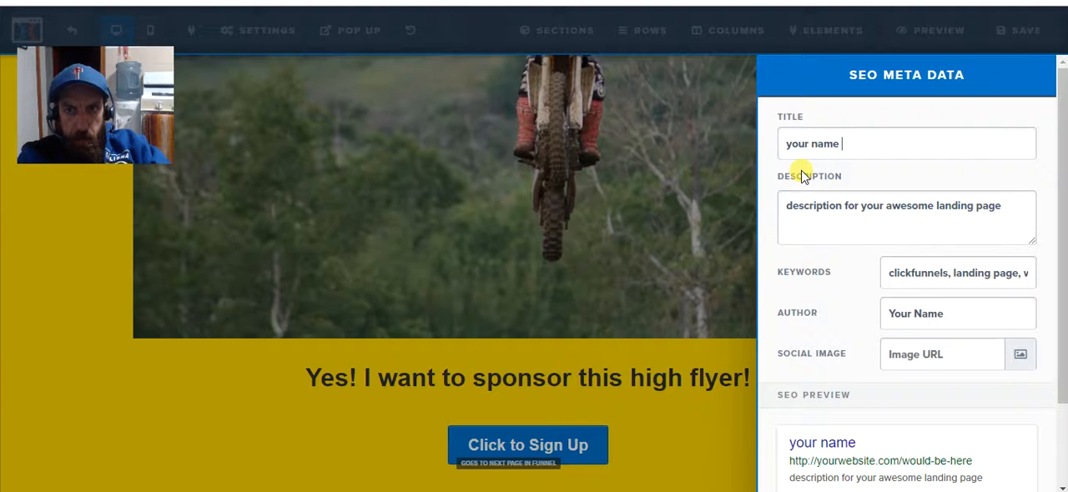
{"action": "type", "text": " here"}
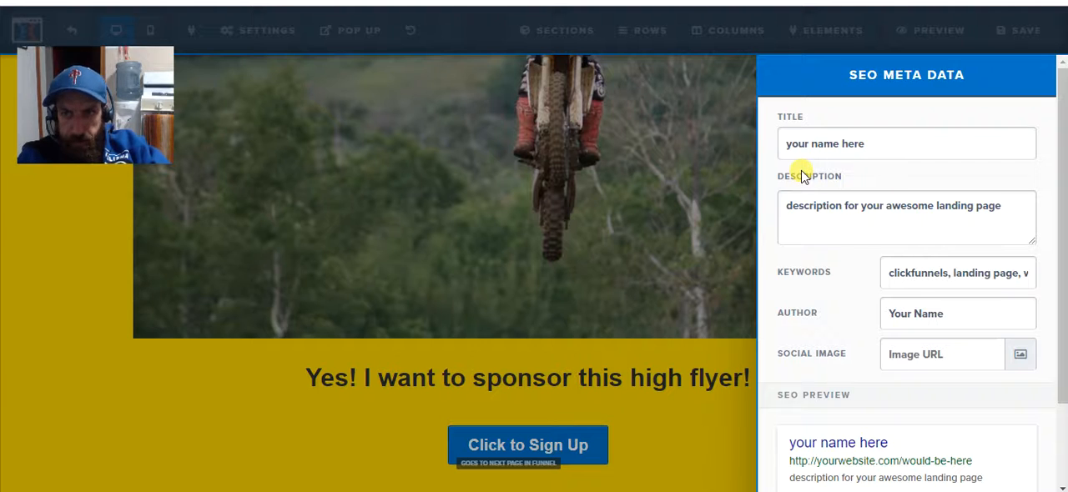
Replace the default SEO description with "This is my sponsorship funnel".
{"action": "key", "text": "Delete"}
{"action": "key", "text": "Delete"}
{"action": "key", "text": "Delete"}
{"action": "key", "text": "Delete"}
{"action": "key", "text": "Delete"}
{"action": "key", "text": "Delete"}
{"action": "key", "text": "Delete"}
{"action": "key", "text": "Delete"}
{"action": "key", "text": "Delete"}
{"action": "key", "text": "Delete"}
{"action": "key", "text": "Delete"}
{"action": "key", "text": "Delete"}
{"action": "key", "text": "Delete"}
{"action": "key", "text": "Delete"}
{"action": "key", "text": "Delete"}
{"action": "key", "text": "Delete"}
{"action": "key", "text": "Delete"}
{"action": "key", "text": "Delete"}
{"action": "key", "text": "Delete"}
{"action": "key", "text": "Delete"}
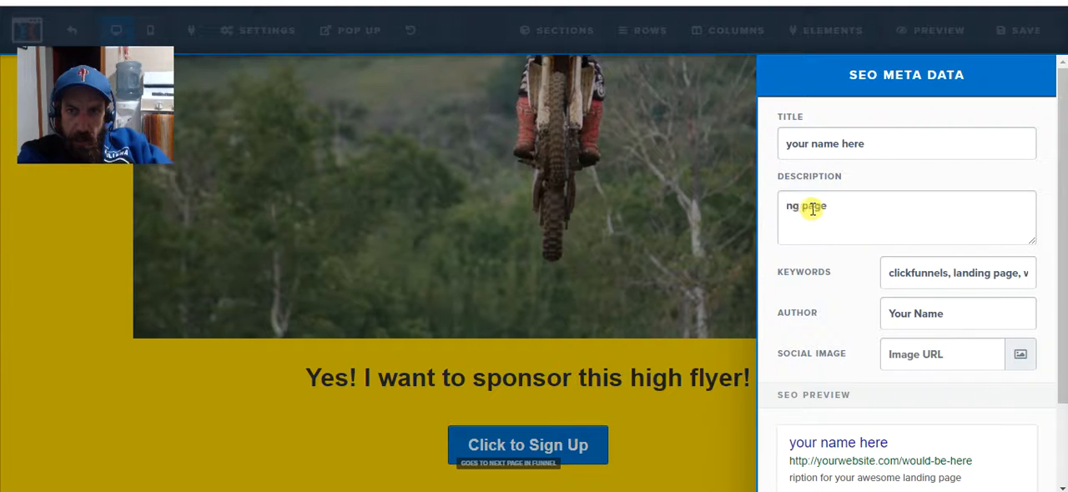
{"action": "key", "text": "Delete"}
{"action": "key", "text": "Delete"}
{"action": "key", "text": "Delete"}
{"action": "key", "text": "Delete"}
{"action": "key", "text": "Delete"}
{"action": "key", "text": "Delete"}
{"action": "key", "text": "Delete"}
{"action": "key", "text": "Delete"}
{"action": "type", "text": "Th"}
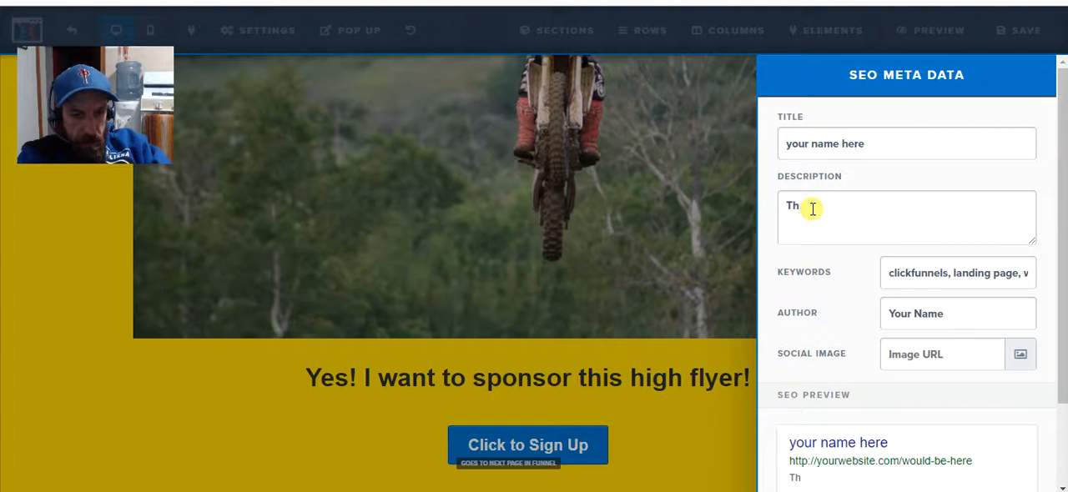
{"action": "type", "text": "is is my"}
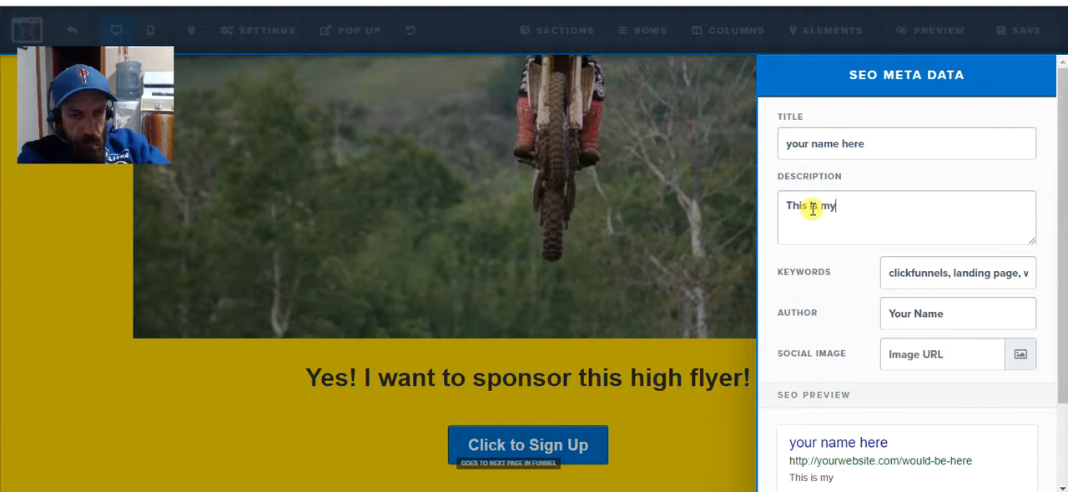
{"action": "type", "text": " spo"}
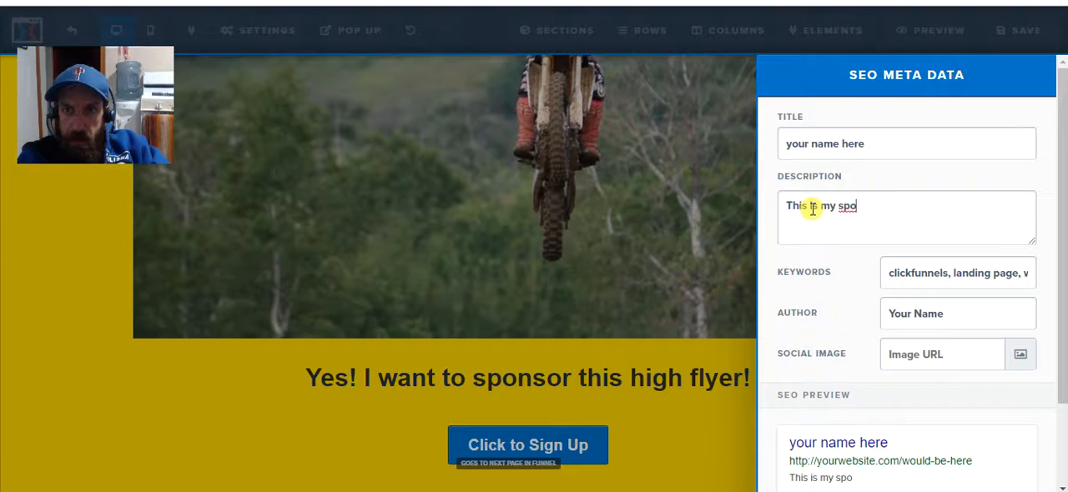
{"action": "type", "text": "n"}
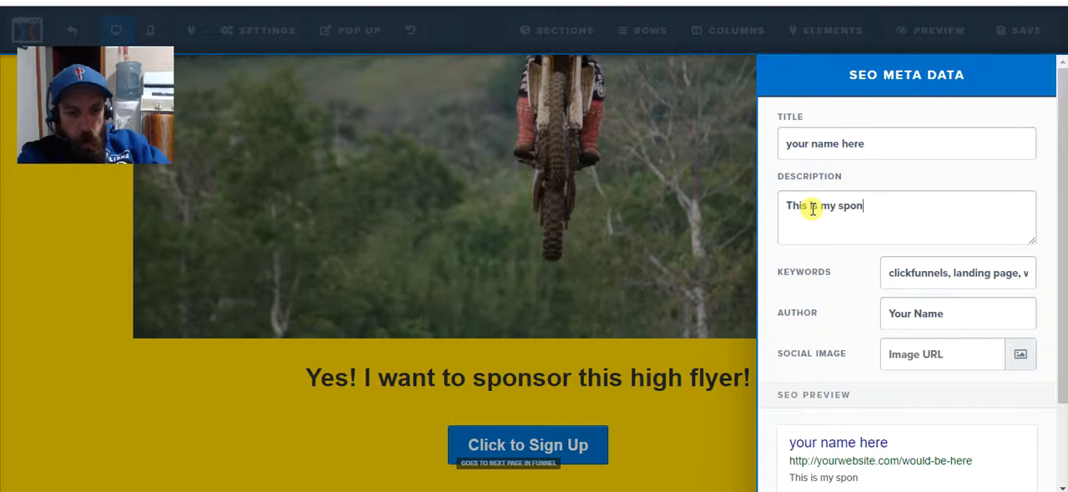
{"action": "type", "text": "sorship"}
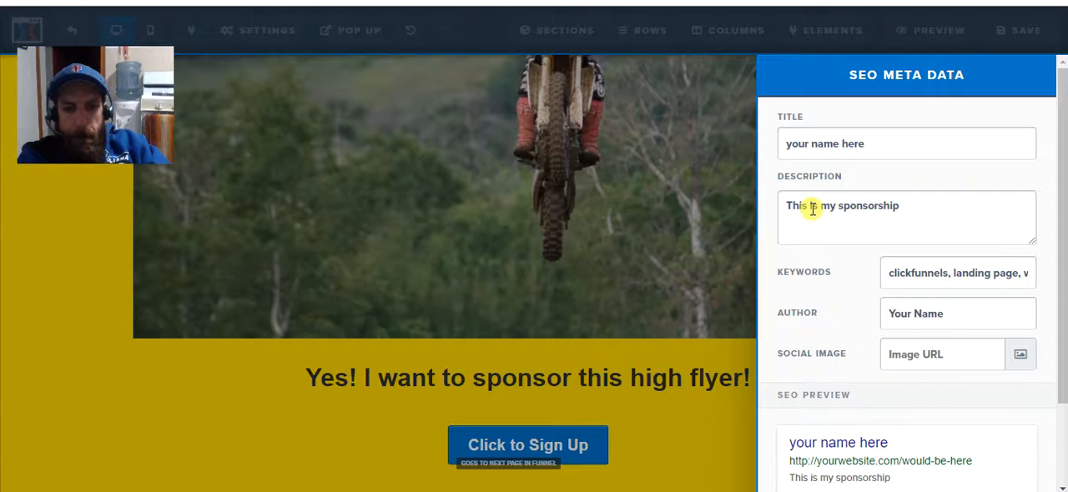
{"action": "type", "text": " funnel"}
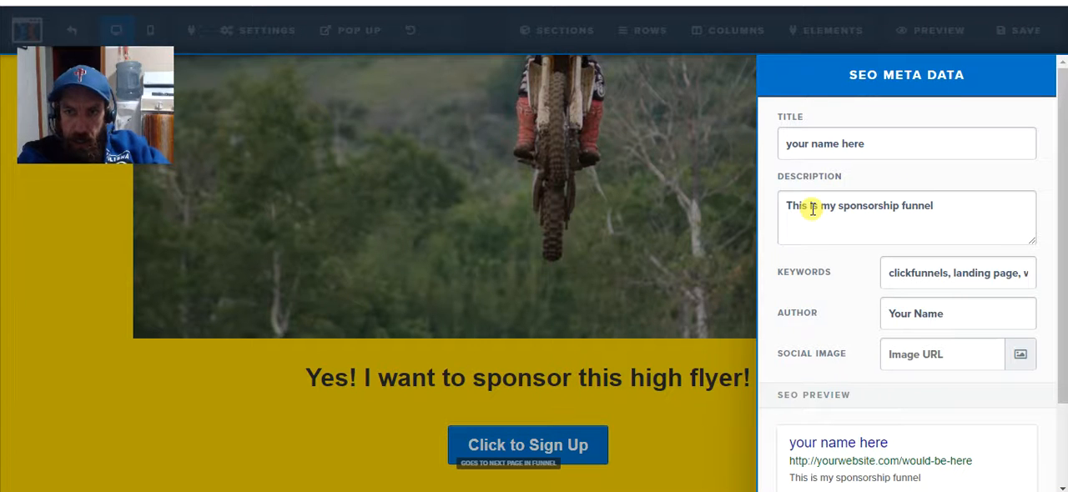
Replace the default SEO keywords with "dirt bikes, how to get sponsored, make money".
{"action": "left_click", "coordinate": [889, 274]}
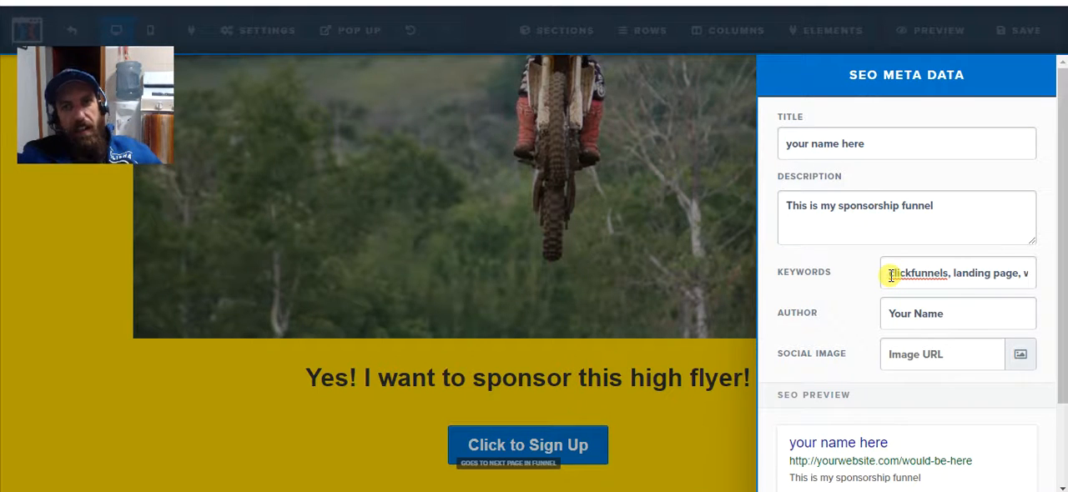
{"action": "key", "text": "Delete"}
{"action": "key", "text": "Delete"}
{"action": "key", "text": "Delete"}
{"action": "key", "text": "Delete"}
{"action": "key", "text": "Delete"}
{"action": "key", "text": "Delete"}
{"action": "key", "text": "Delete"}
{"action": "key", "text": "Delete"}
{"action": "key", "text": "Delete"}
{"action": "key", "text": "Delete"}
{"action": "key", "text": "Delete"}
{"action": "key", "text": "Delete"}
{"action": "key", "text": "Delete"}
{"action": "key", "text": "Delete"}
{"action": "key", "text": "Delete"}
{"action": "key", "text": "Delete"}
{"action": "key", "text": "Delete"}
{"action": "key", "text": "Delete"}
{"action": "key", "text": "Delete"}
{"action": "key", "text": "Delete"}
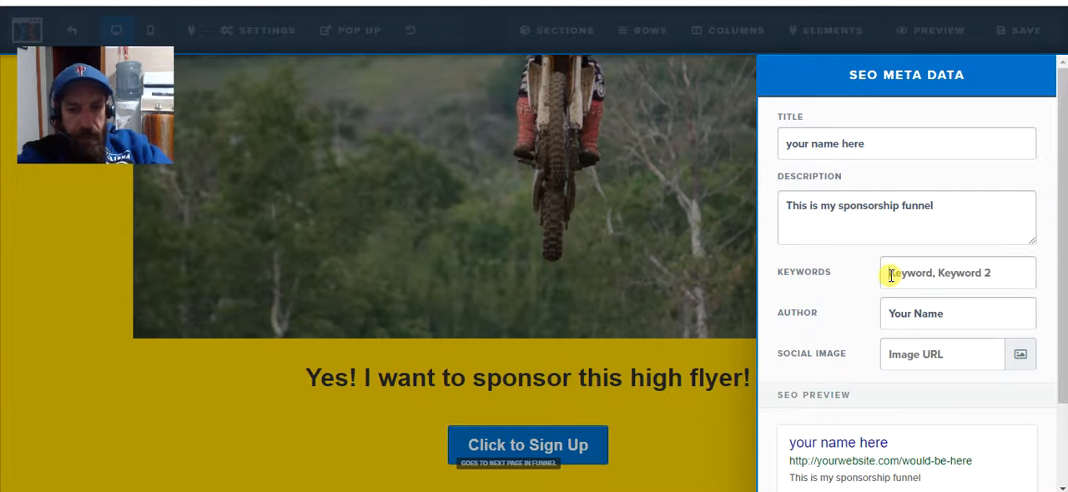
{"action": "type", "text": "dirt bi"}
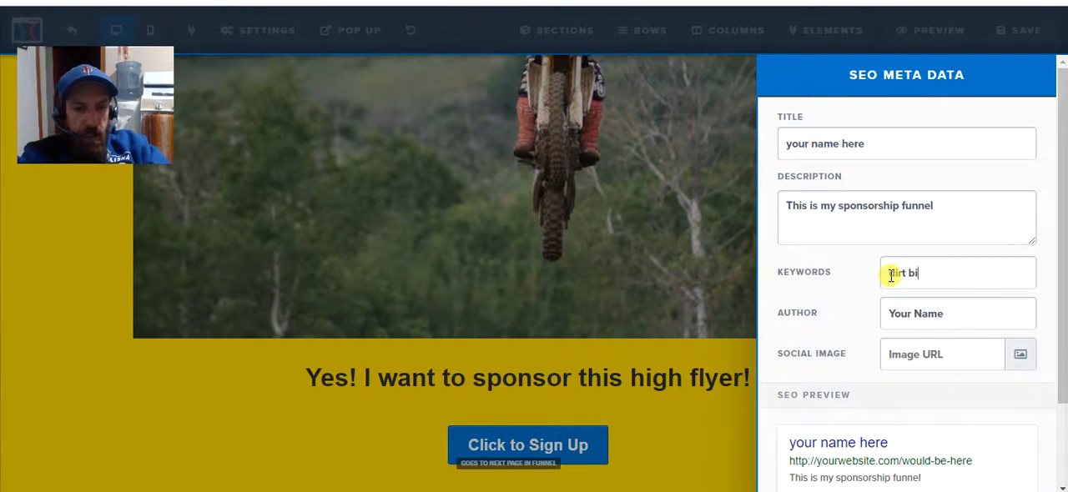
{"action": "type", "text": "kes "}
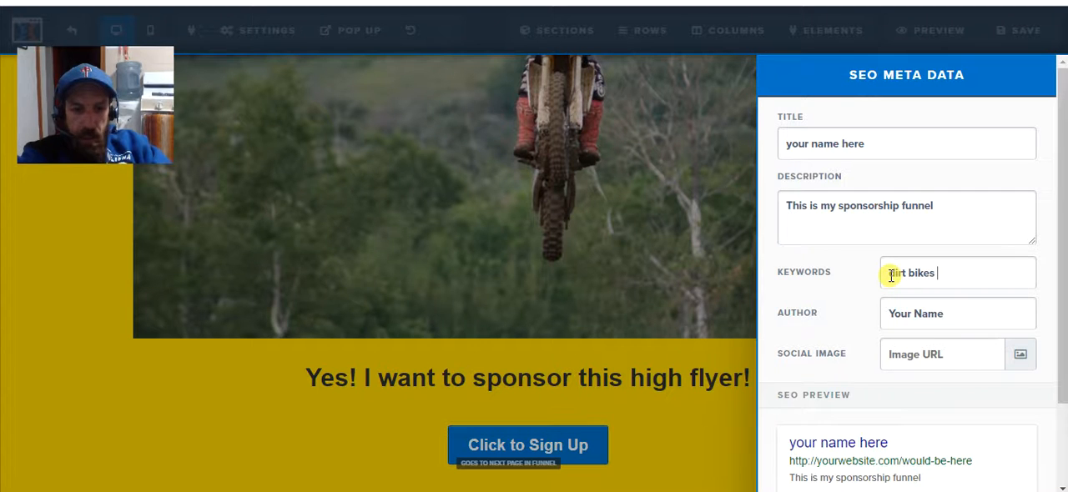
{"action": "type", "text": ","}
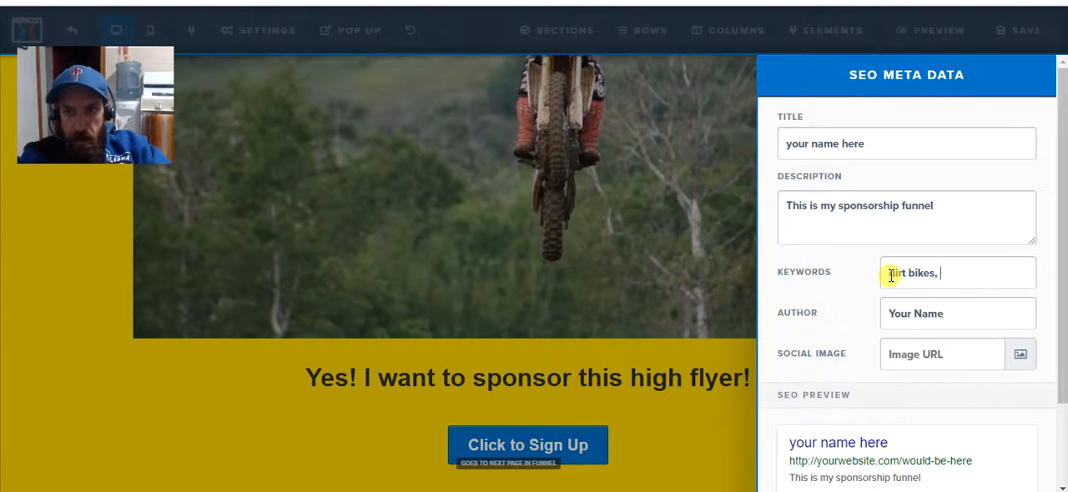
{"action": "type", "text": " how to"}
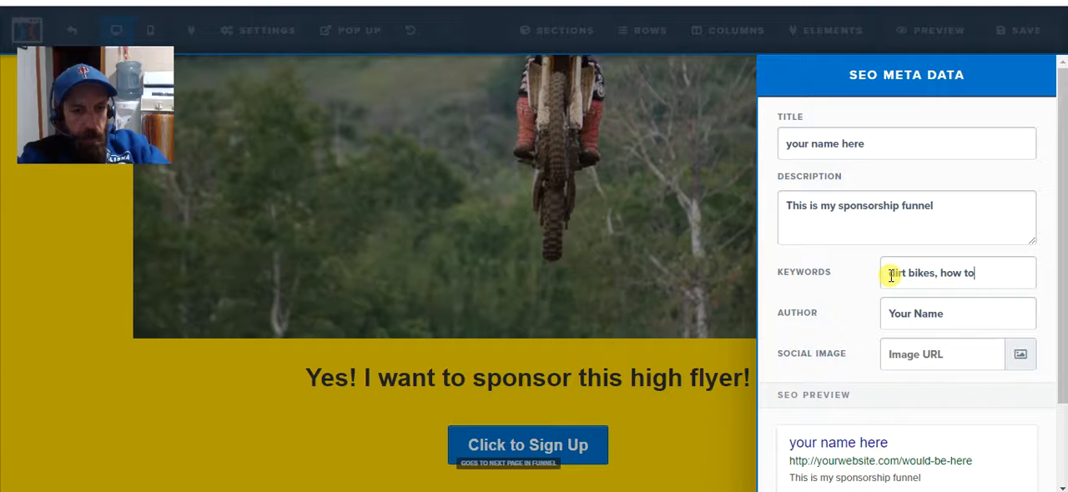
{"action": "type", "text": " get s"}
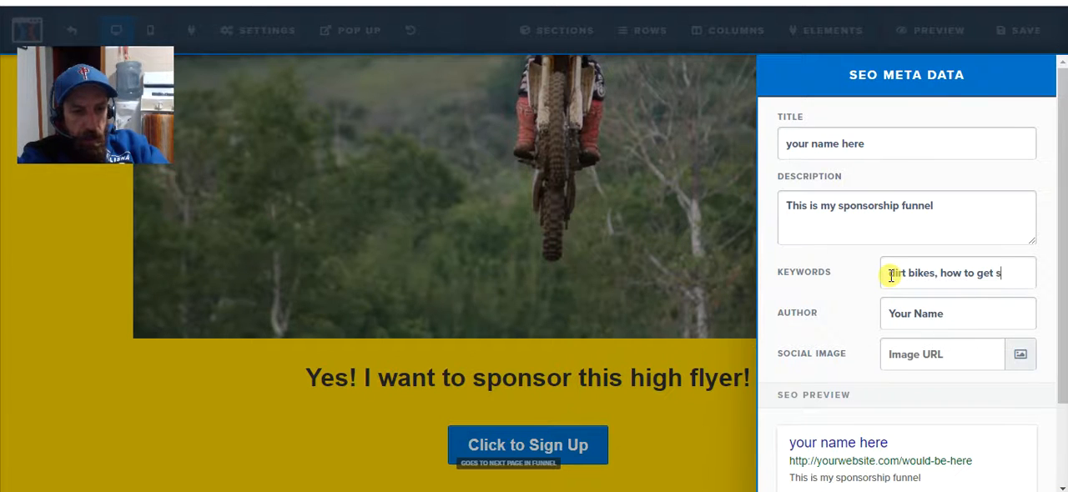
{"action": "type", "text": "ponsored"}
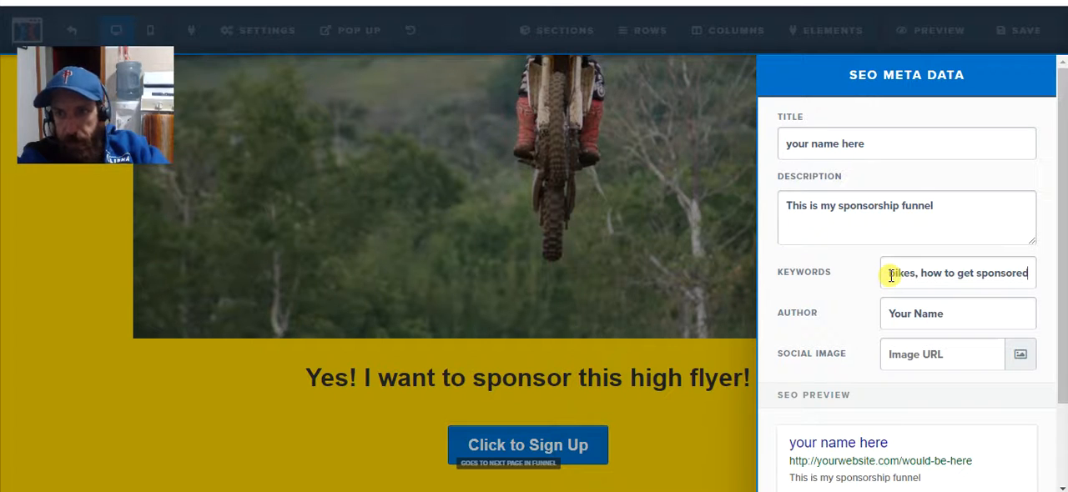
{"action": "type", "text": ", m"}
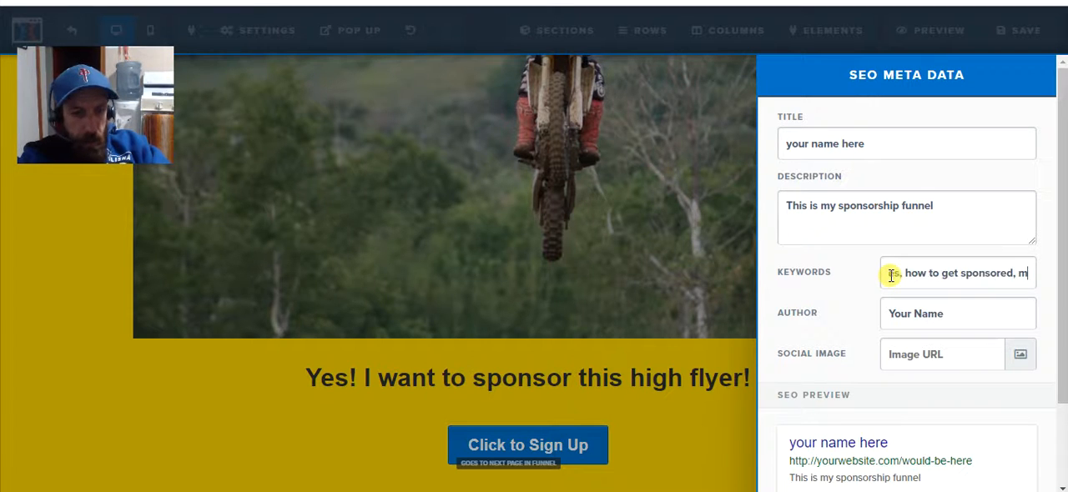
{"action": "type", "text": "ake money"}
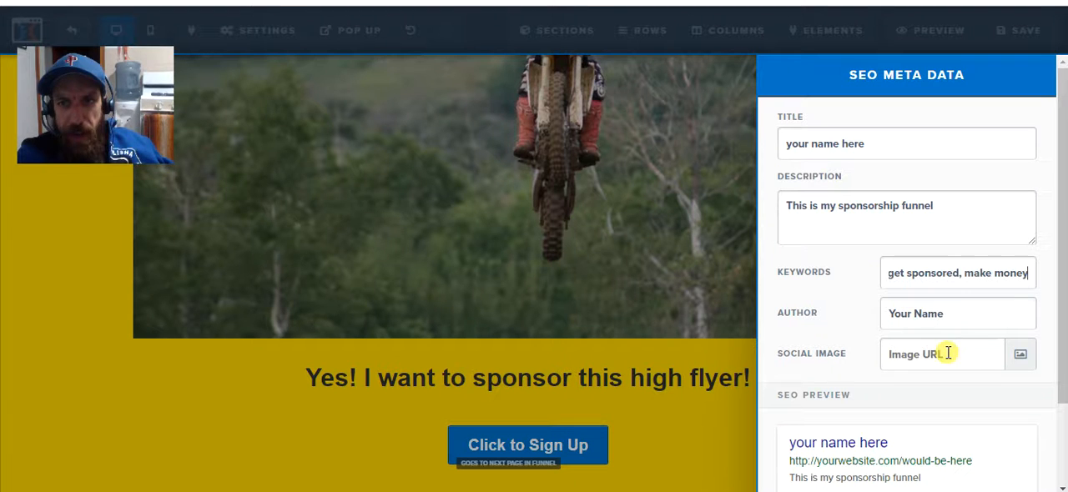
Replace the placeholder author in the SEO meta data with the page owner's first name.
{"action": "left_click", "coordinate": [950, 314]}
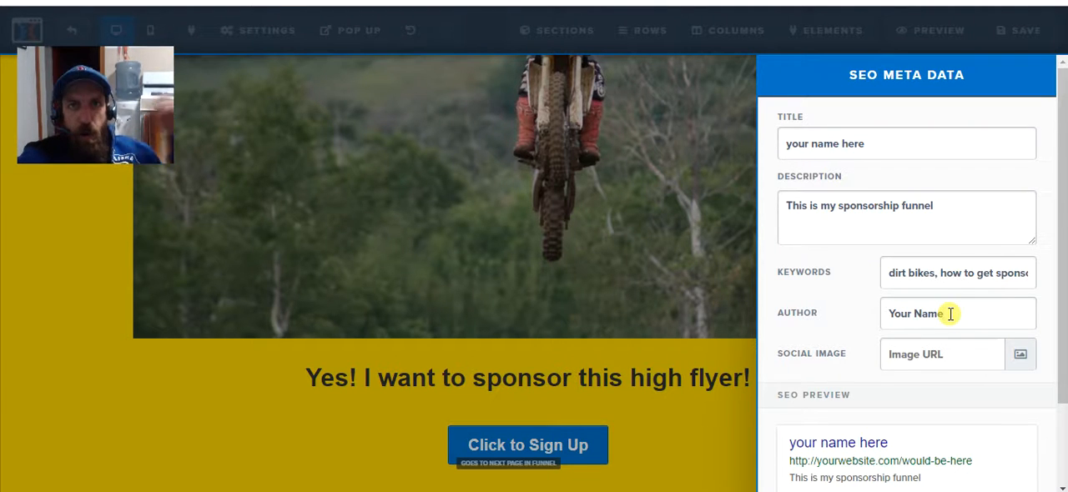
{"action": "key", "text": "BackSpace"}
{"action": "key", "text": "BackSpace"}
{"action": "key", "text": "BackSpace"}
{"action": "key", "text": "BackSpace"}
{"action": "key", "text": "BackSpace"}
{"action": "key", "text": "BackSpace"}
{"action": "key", "text": "BackSpace"}
{"action": "key", "text": "BackSpace"}
{"action": "key", "text": "BackSpace"}
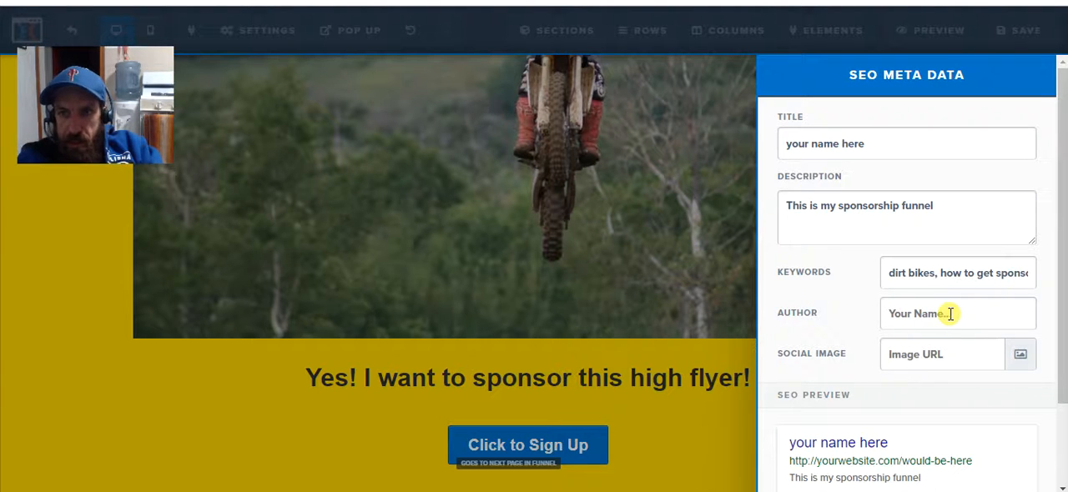
{"action": "type", "text": "ryan"}
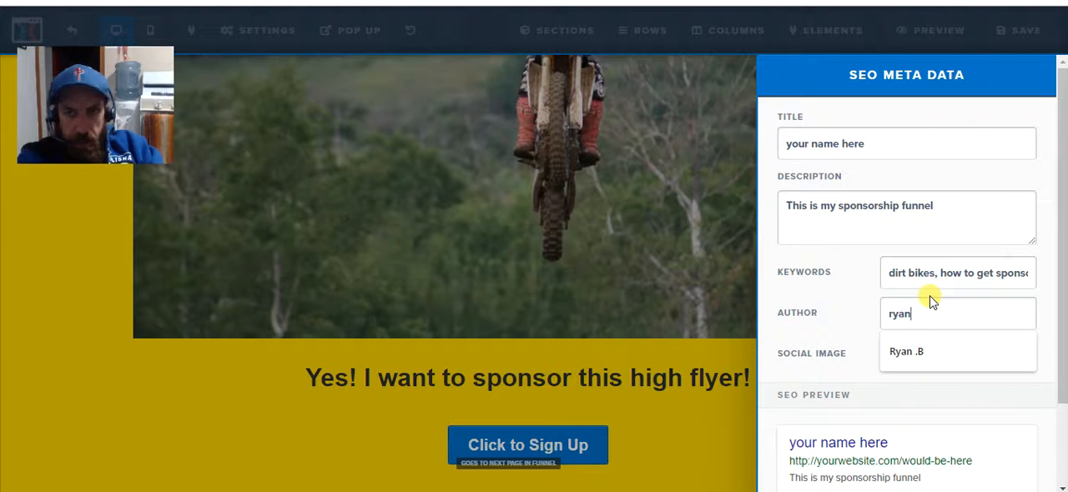
{"action": "left_click", "coordinate": [797, 359]}
Set the social image to the uploaded photo of the parked white dirt bike with trophies.
{"action": "left_click", "coordinate": [1018, 357]}
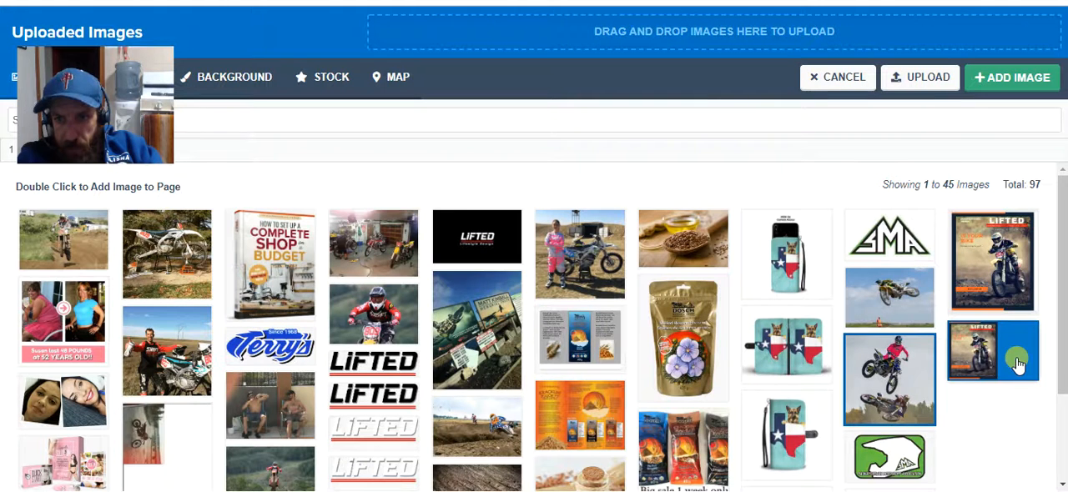
{"action": "left_click", "coordinate": [976, 356]}
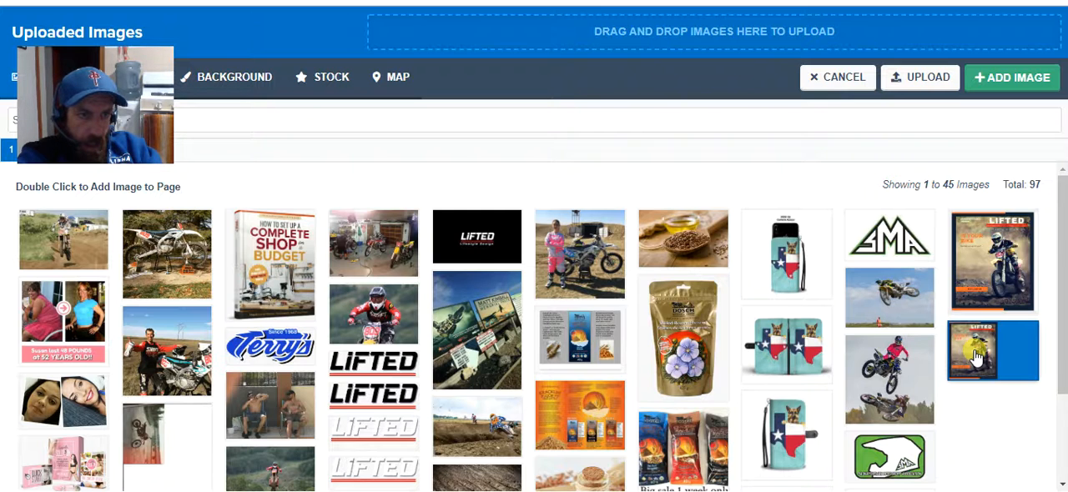
{"action": "left_click", "coordinate": [165, 267]}
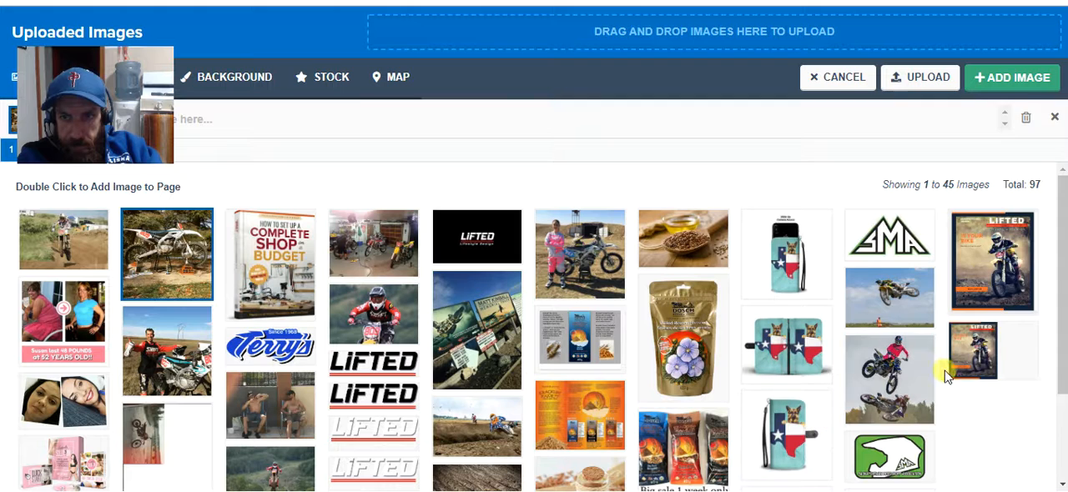
{"action": "left_click", "coordinate": [1012, 79]}
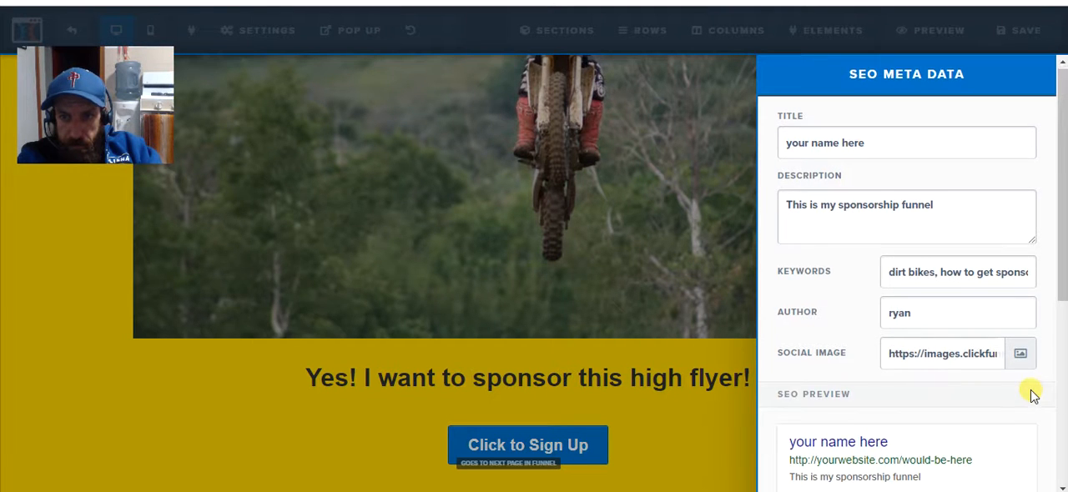
Examine the SEO preview, comparing the search snippet and social share card with the title, description and author fields.
{"action": "scroll", "coordinate": [1032, 397], "scroll_direction": "down", "scroll_amount": 2}
{"action": "scroll", "coordinate": [925, 351], "scroll_direction": "up", "scroll_amount": 1}
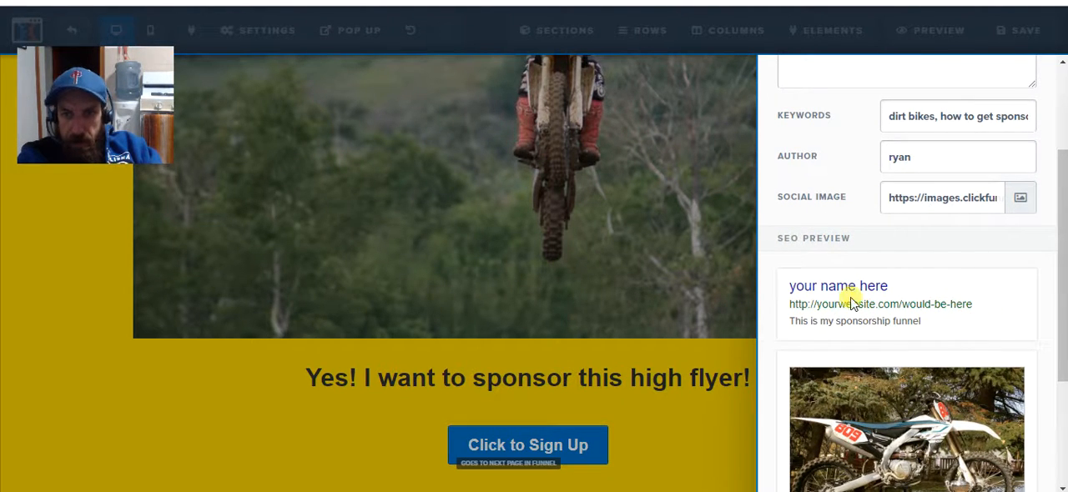
{"action": "scroll", "coordinate": [934, 316], "scroll_direction": "up", "scroll_amount": 2}
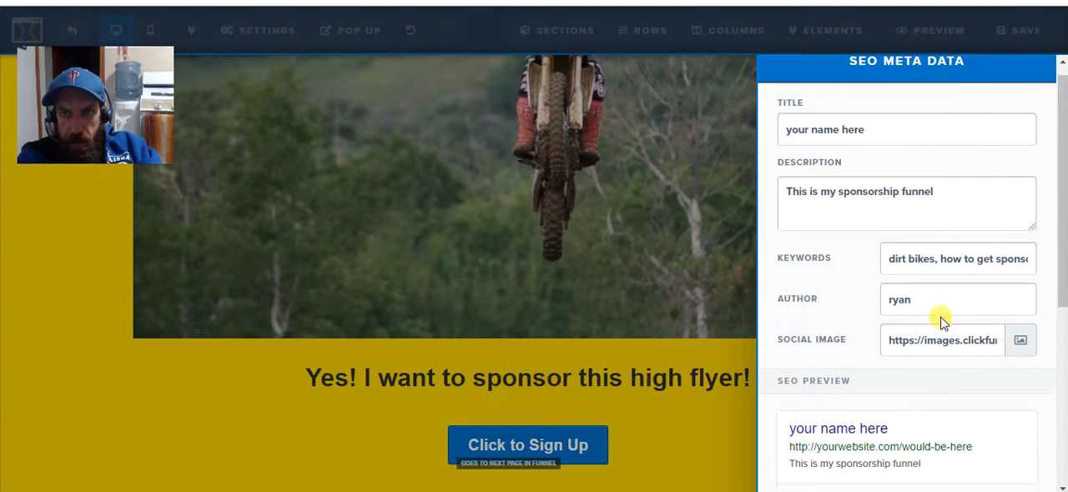
{"action": "scroll", "coordinate": [934, 317], "scroll_direction": "down", "scroll_amount": 5}
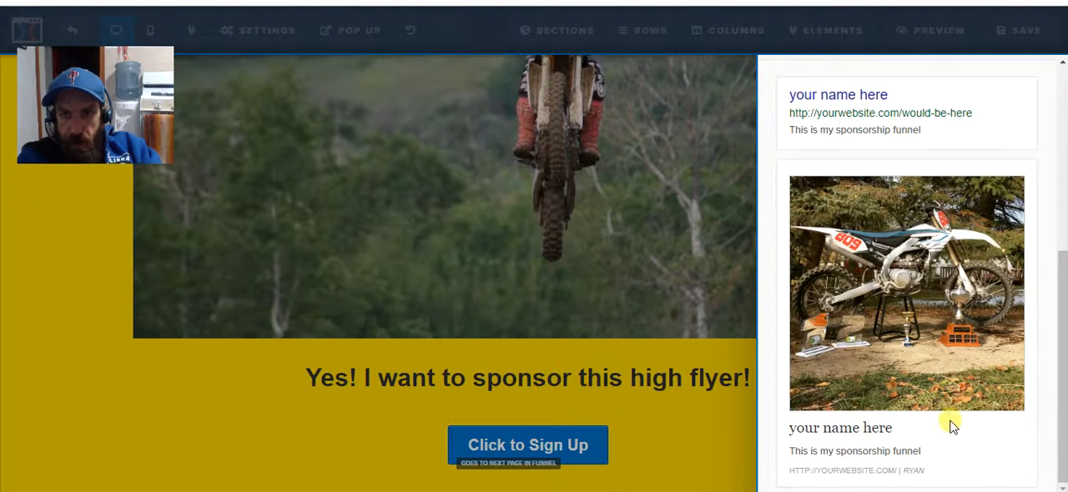
{"action": "scroll", "coordinate": [951, 415], "scroll_direction": "up", "scroll_amount": 1}
{"action": "scroll", "coordinate": [951, 415], "scroll_direction": "up", "scroll_amount": 2}
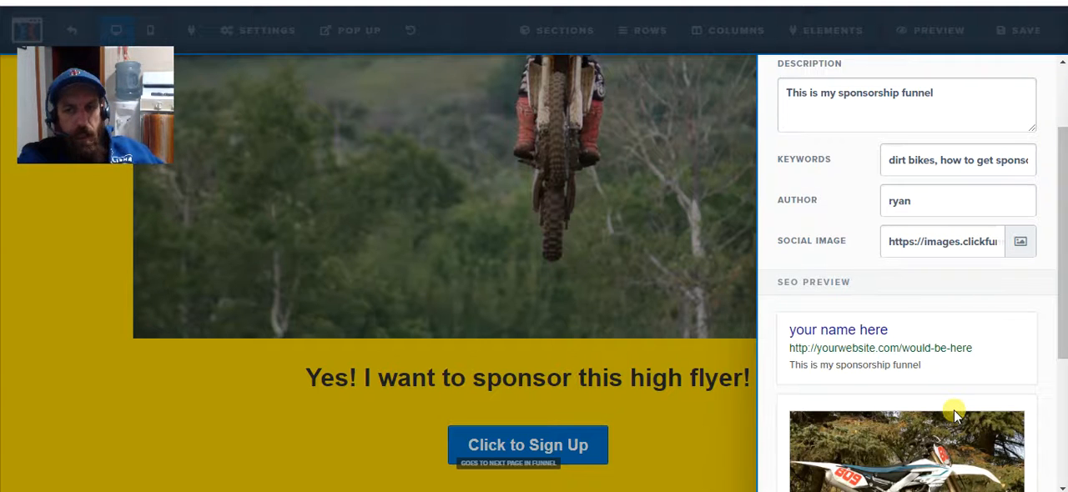
{"action": "scroll", "coordinate": [958, 408], "scroll_direction": "down", "scroll_amount": 2}
{"action": "scroll", "coordinate": [946, 334], "scroll_direction": "up", "scroll_amount": 3}
{"action": "scroll", "coordinate": [931, 302], "scroll_direction": "down", "scroll_amount": 3}
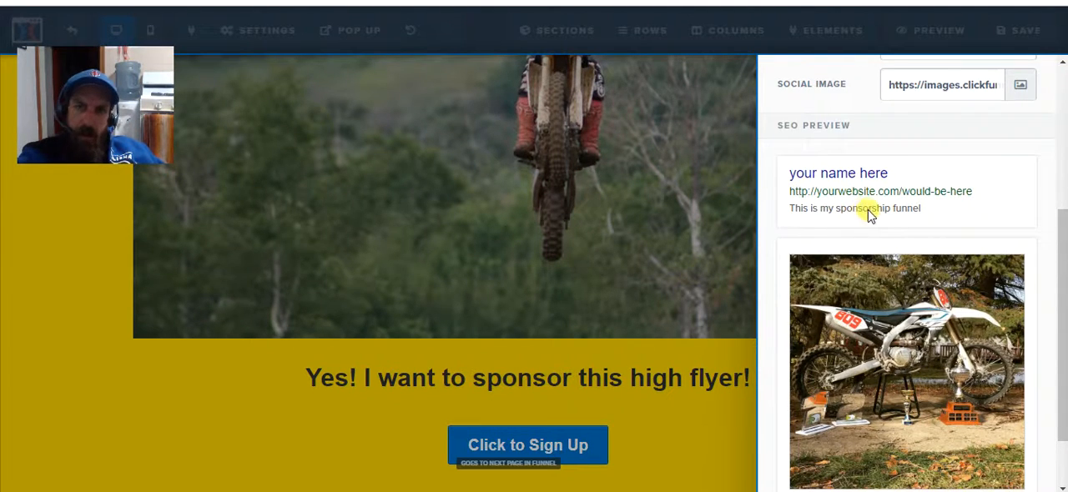
Extend the SEO description with "Learn exactly how to make enough money to ride my bike stress free", correct the misspelling, and close the settings.
{"action": "scroll", "coordinate": [859, 221], "scroll_direction": "up", "scroll_amount": 3}
{"action": "left_click", "coordinate": [948, 172]}
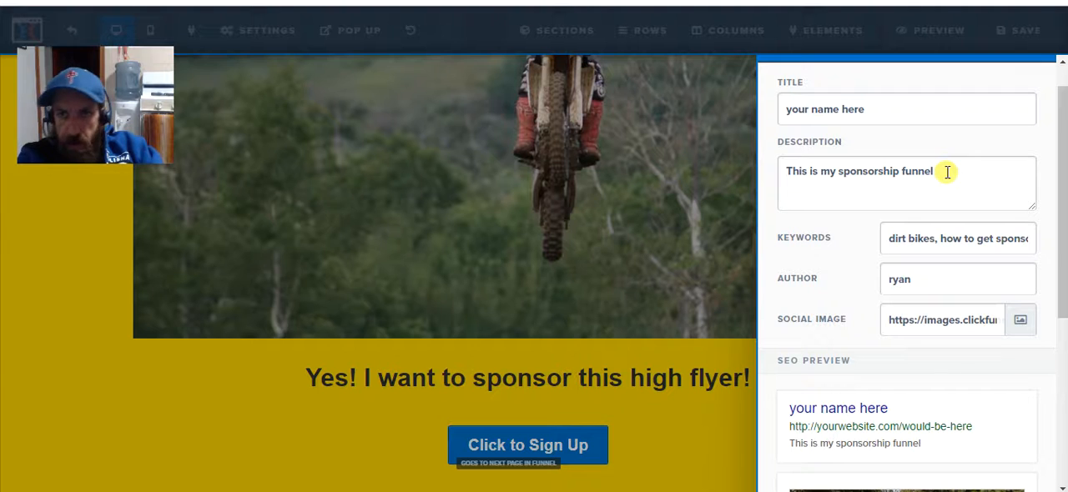
{"action": "type", "text": ". "}
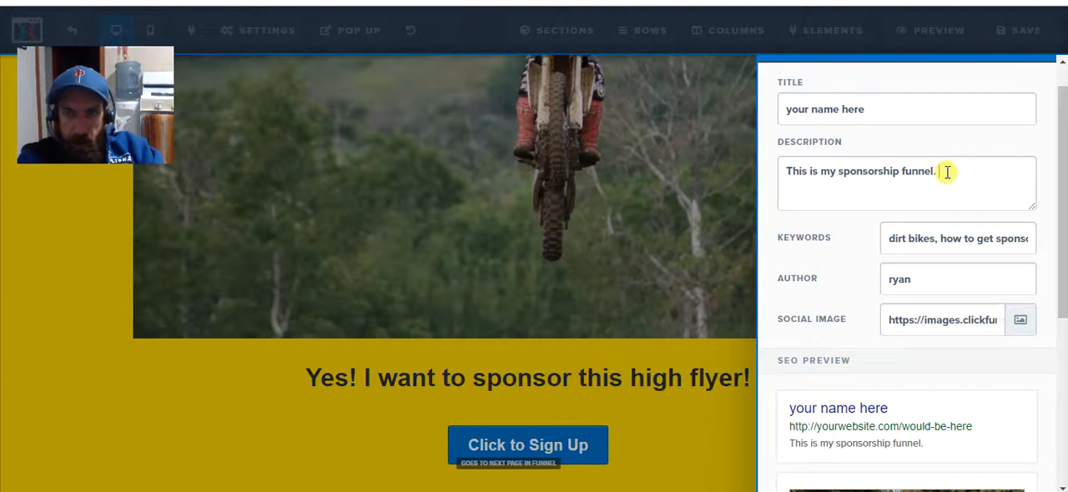
{"action": "type", "text": "Lear"}
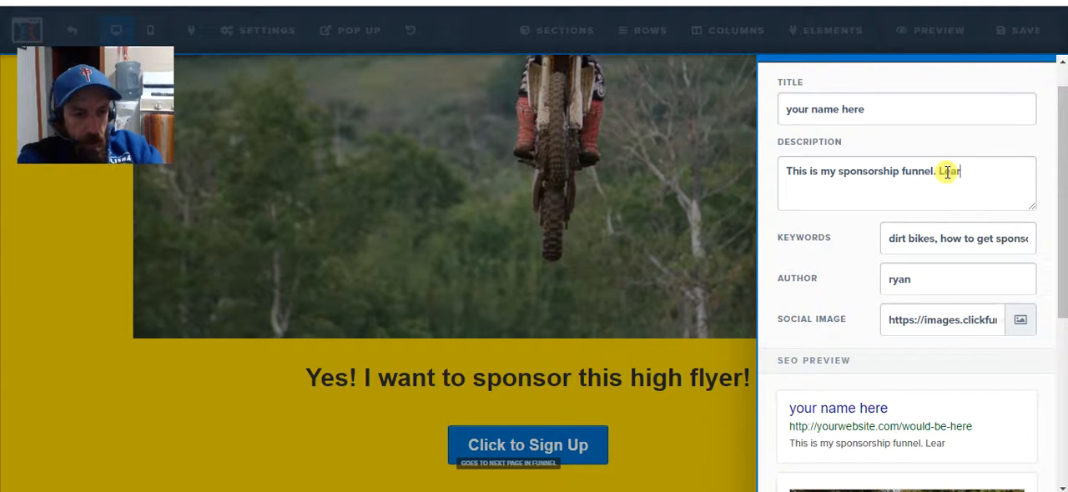
{"action": "type", "text": "n e"}
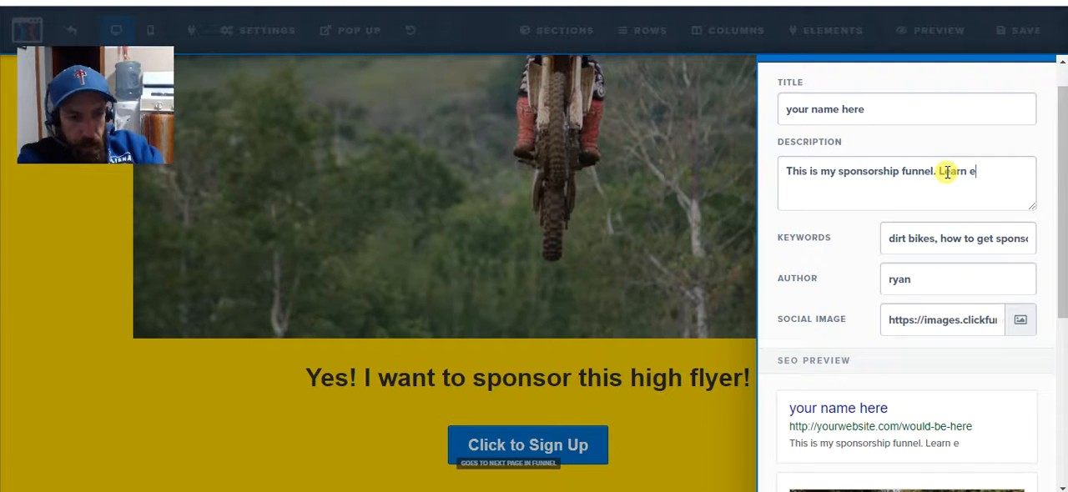
{"action": "type", "text": "x"}
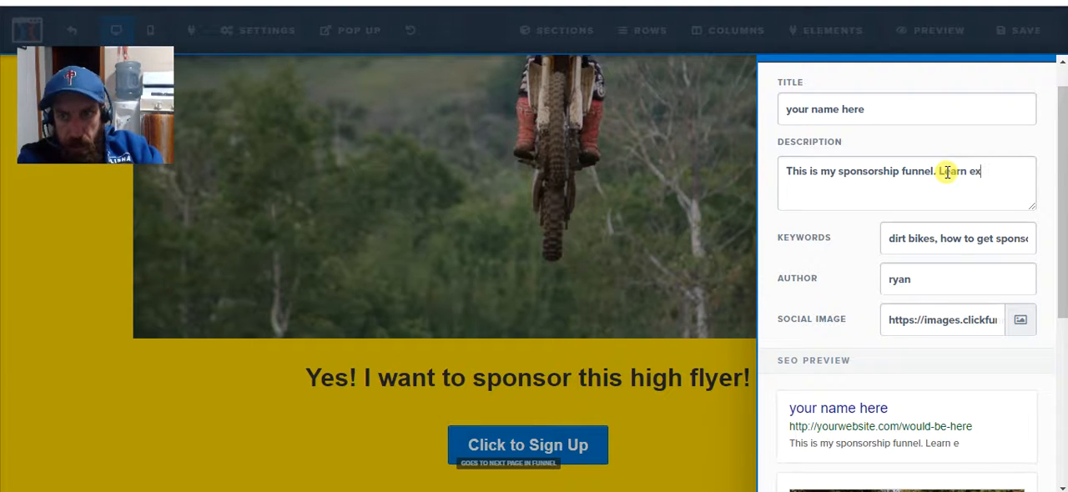
{"action": "type", "text": "actley"}
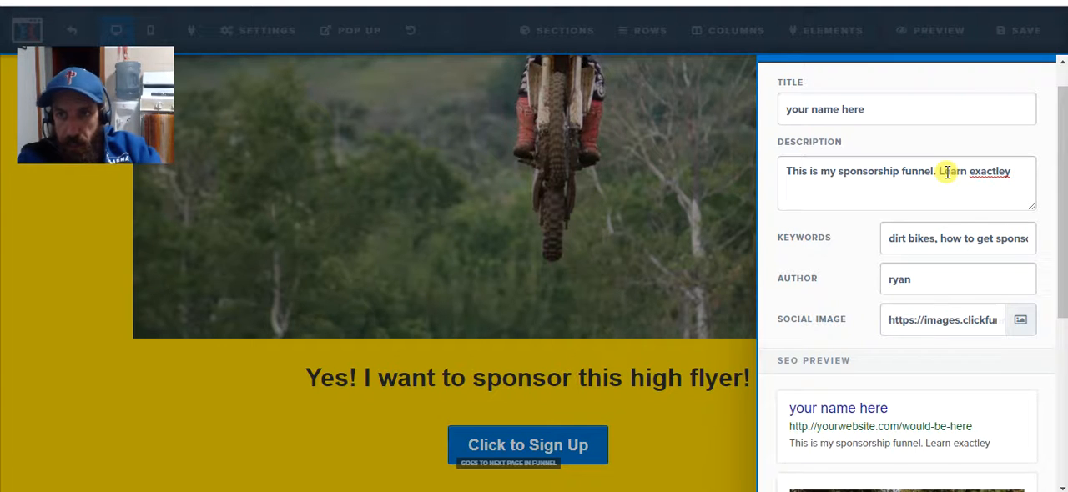
{"action": "right_click", "coordinate": [985, 171]}
{"action": "left_click", "coordinate": [872, 181]}
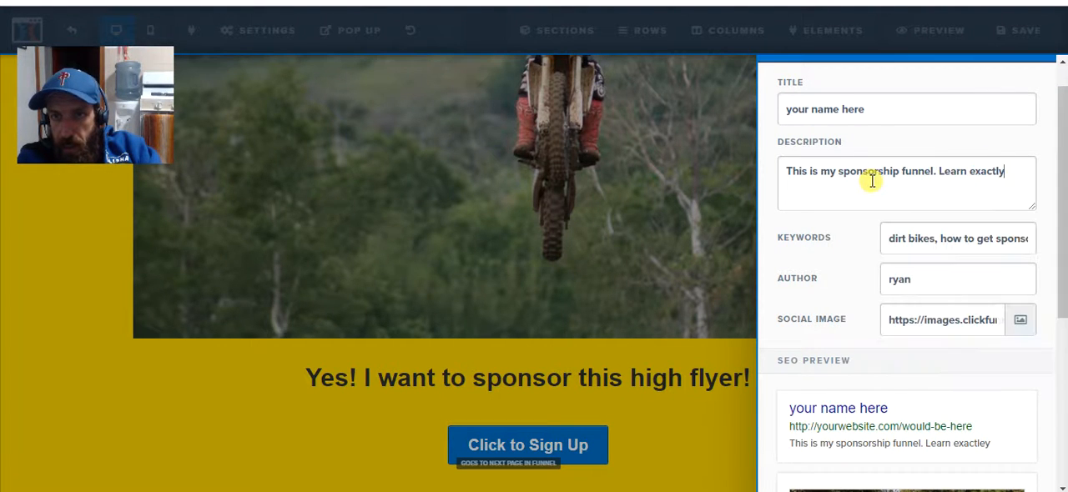
{"action": "type", "text": "how t"}
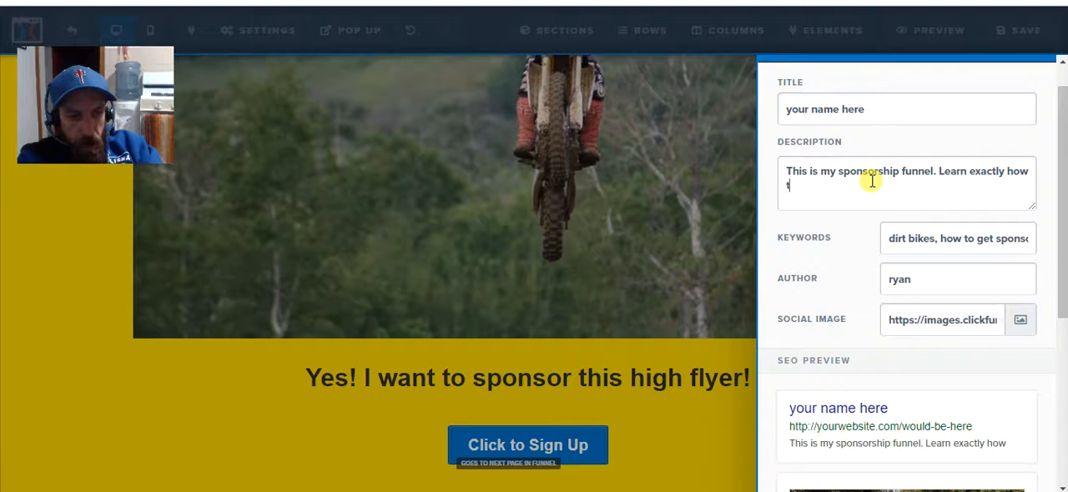
{"action": "type", "text": "o makee"}
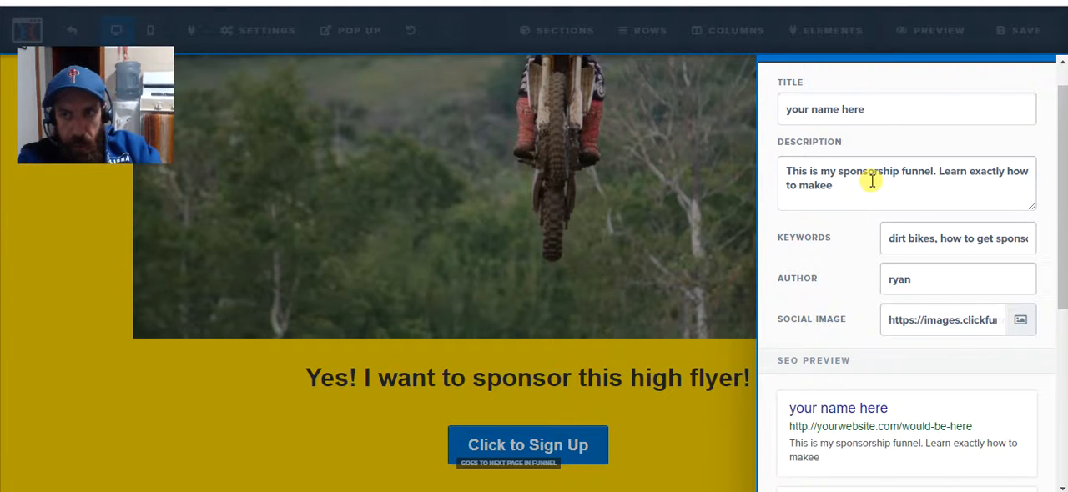
{"action": "key", "text": "BackSpace"}
{"action": "type", "text": "en"}
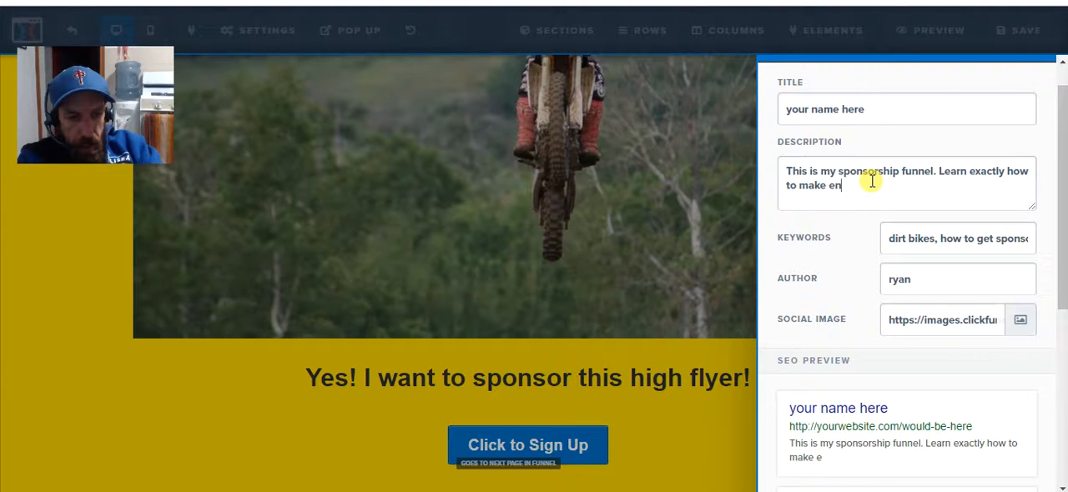
{"action": "type", "text": "ough mo"}
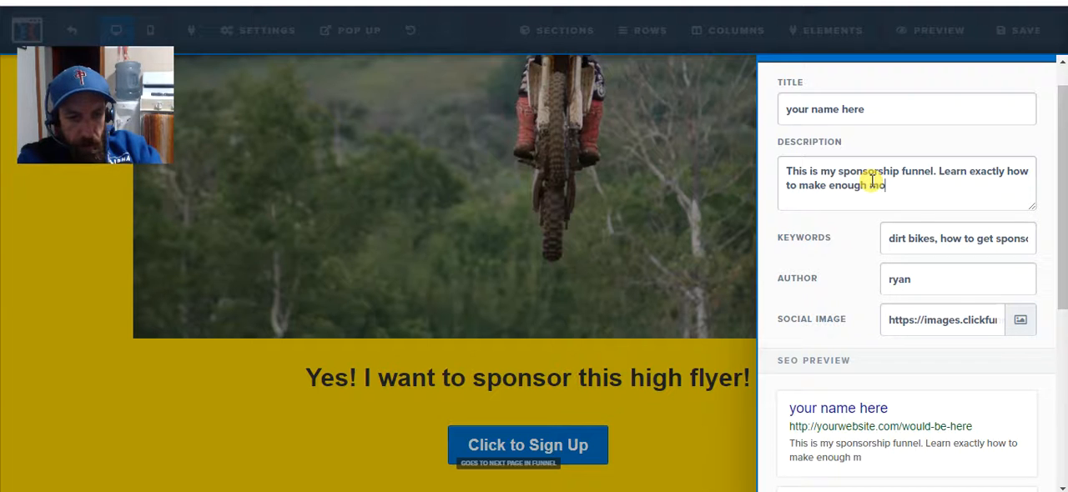
{"action": "type", "text": "ney to "}
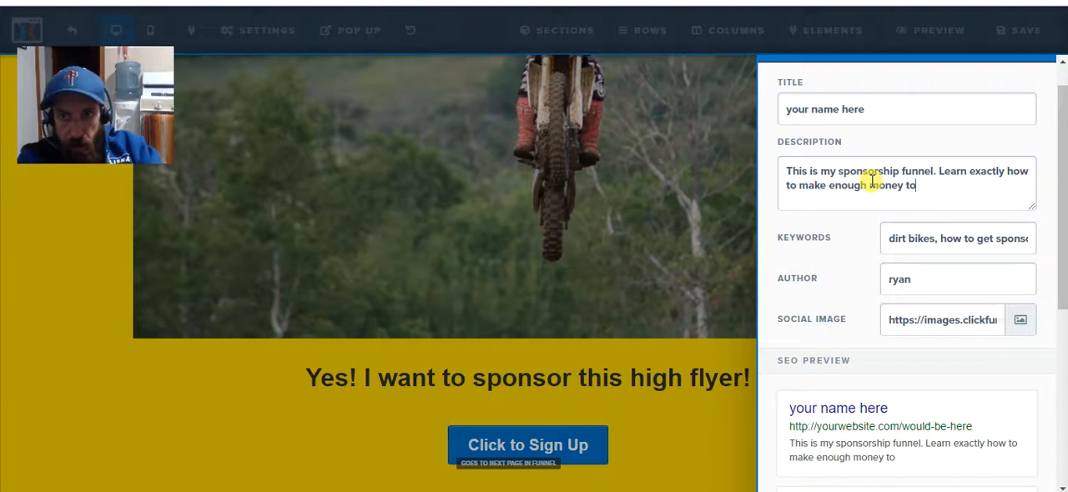
{"action": "type", "text": "ride m"}
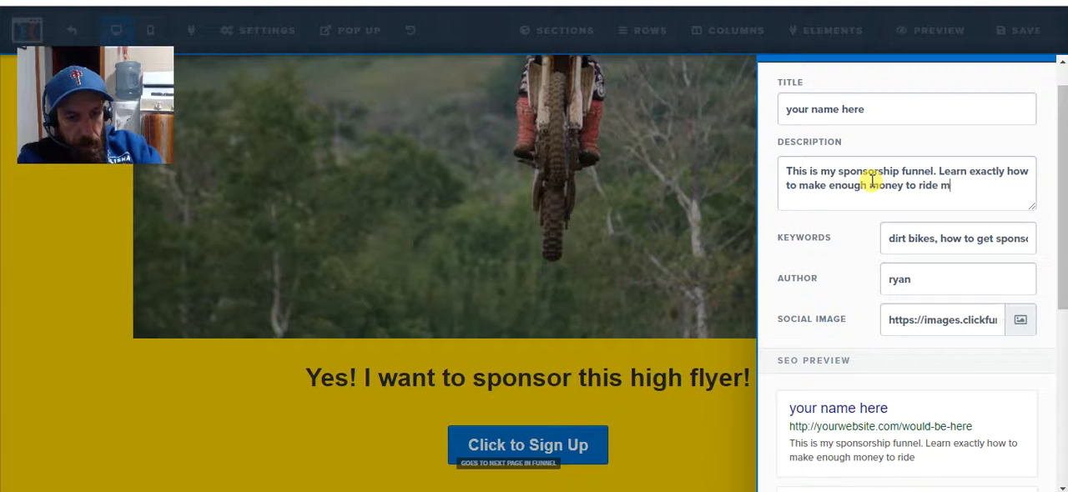
{"action": "type", "text": "y bike"}
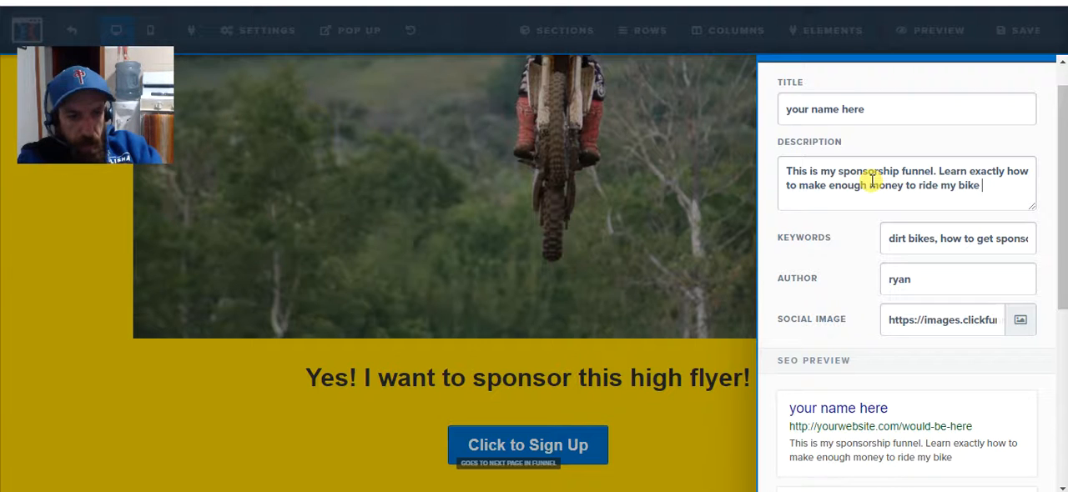
{"action": "type", "text": " stres"}
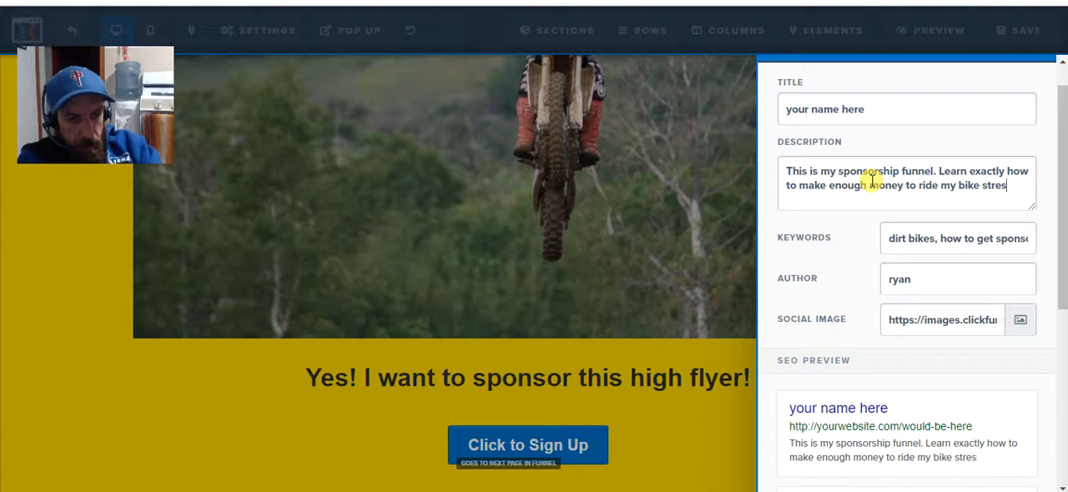
{"action": "type", "text": "s free"}
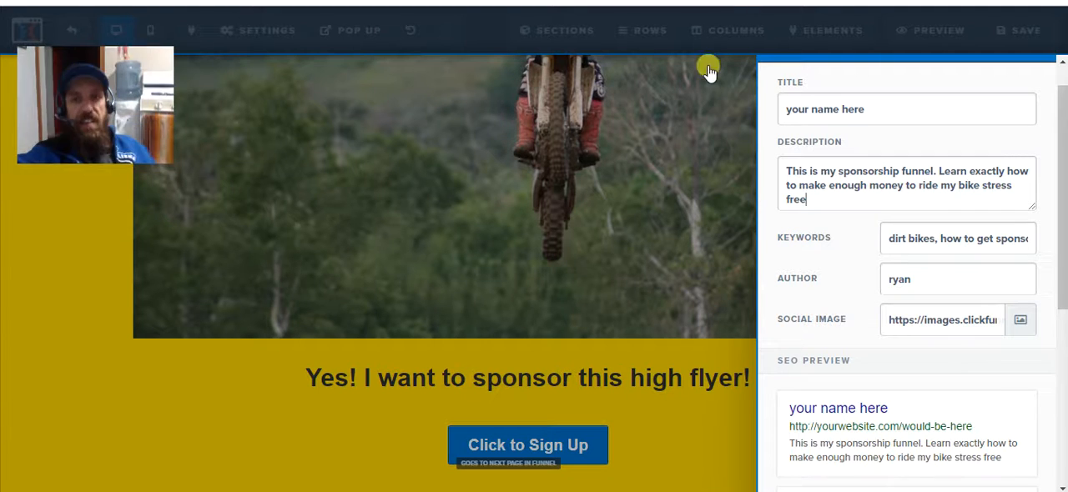
{"action": "left_click", "coordinate": [664, 125]}
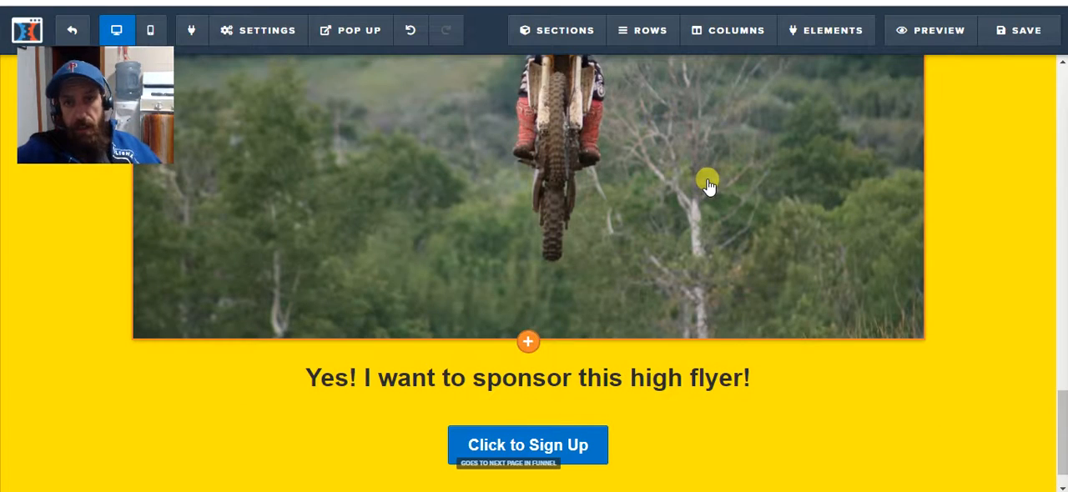
Look over the finished about me page and return to the funnel's step overview.
{"action": "scroll", "coordinate": [754, 165], "scroll_direction": "down", "scroll_amount": 1}
{"action": "scroll", "coordinate": [751, 171], "scroll_direction": "up", "scroll_amount": 10}
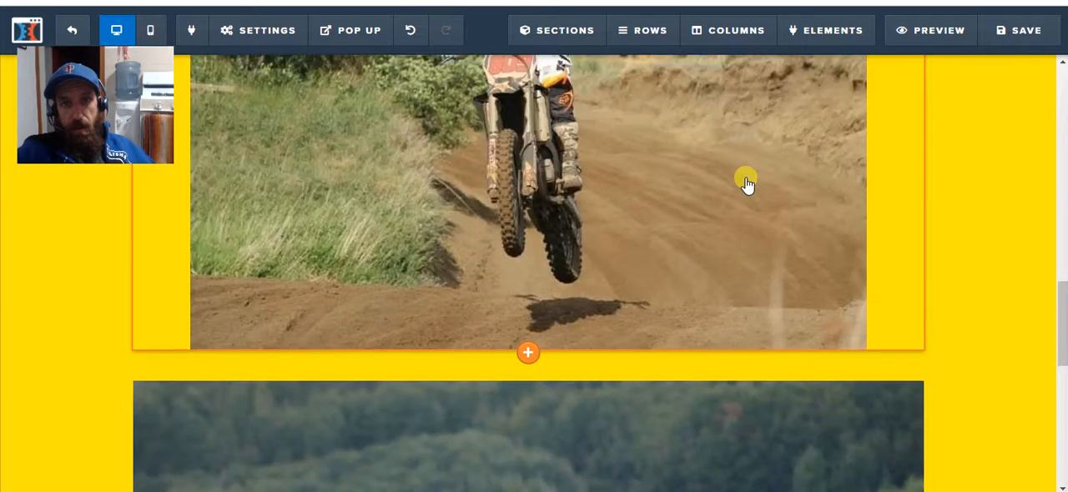
{"action": "scroll", "coordinate": [746, 178], "scroll_direction": "up", "scroll_amount": 8}
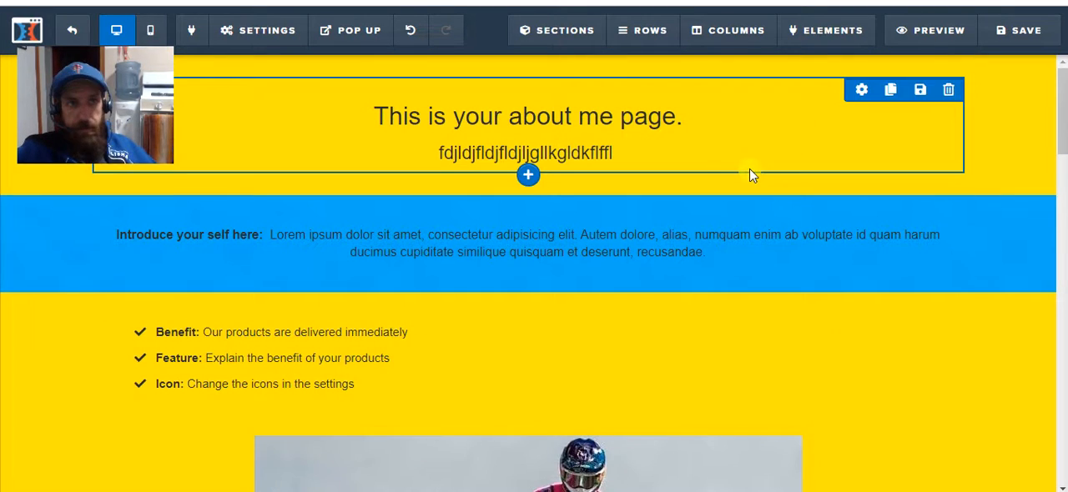
{"action": "left_click", "coordinate": [74, 33]}
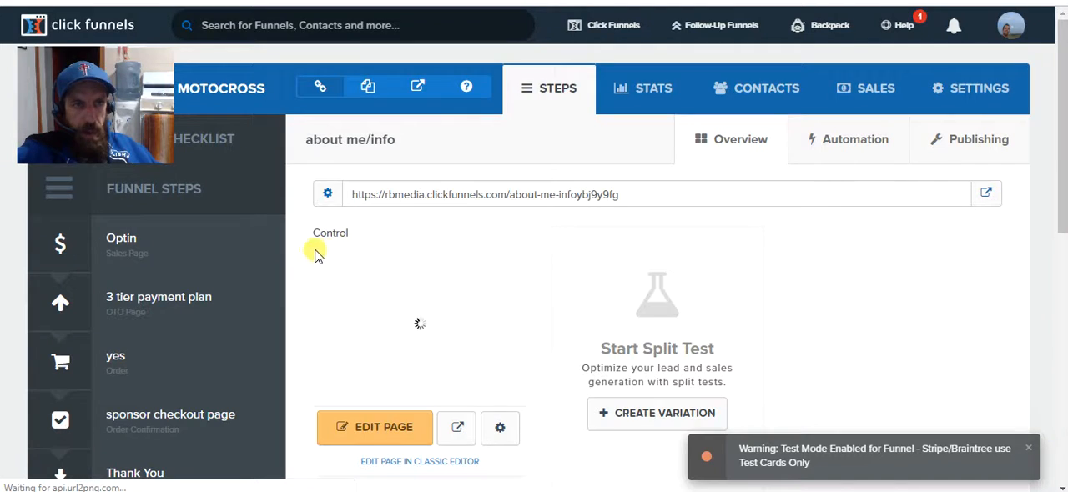
Delete the about me/info opt-in step from the funnel.
{"action": "scroll", "coordinate": [298, 264], "scroll_direction": "down", "scroll_amount": 3}
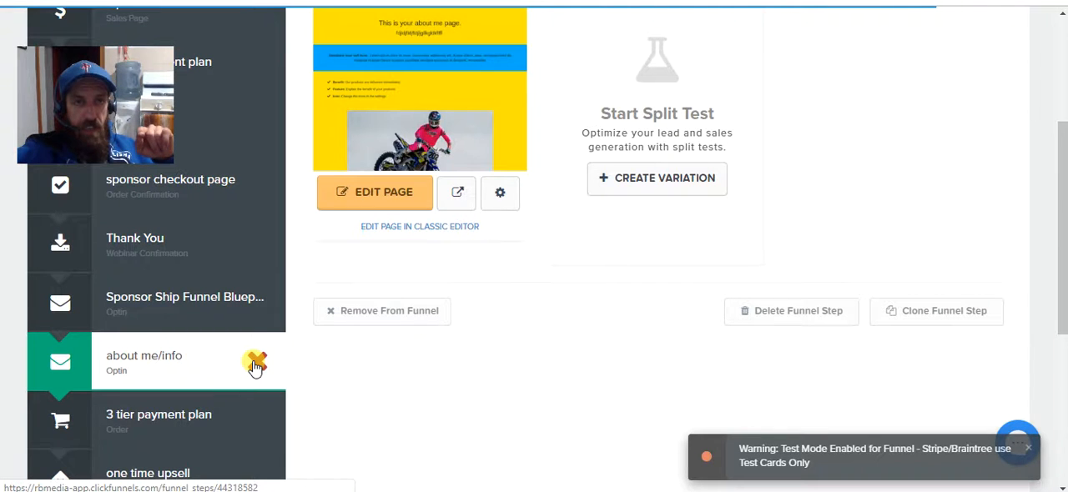
{"action": "left_click", "coordinate": [256, 362]}
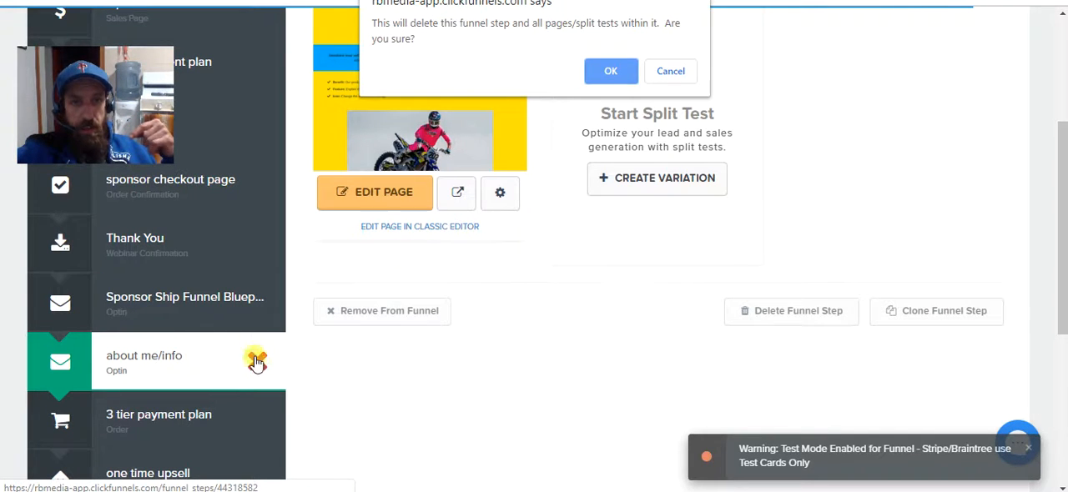
{"action": "left_click", "coordinate": [611, 74]}
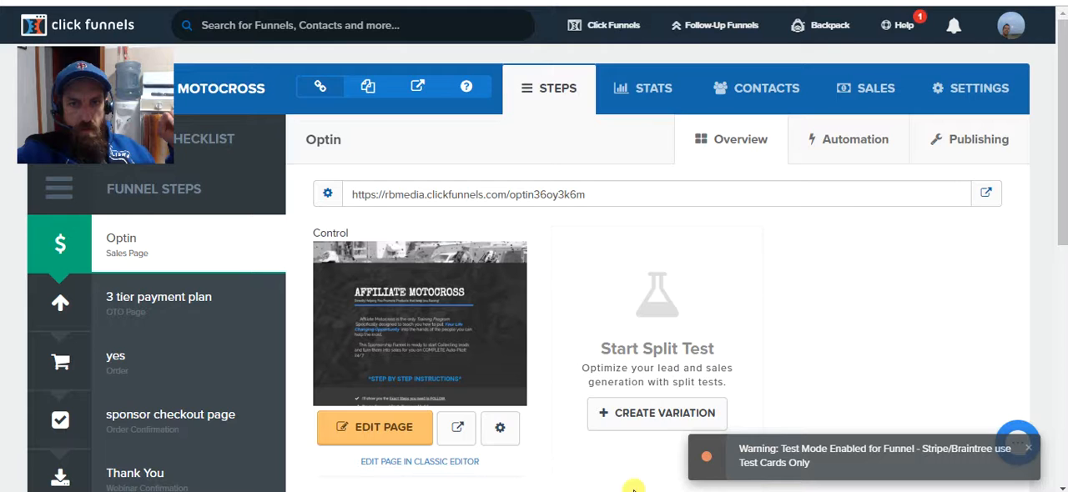
Examine the order of the funnel steps, from the Optin sales page through checkout and thank you to the sponsorship blueprint opt-in.
{"action": "scroll", "coordinate": [655, 323], "scroll_direction": "down", "scroll_amount": 3}
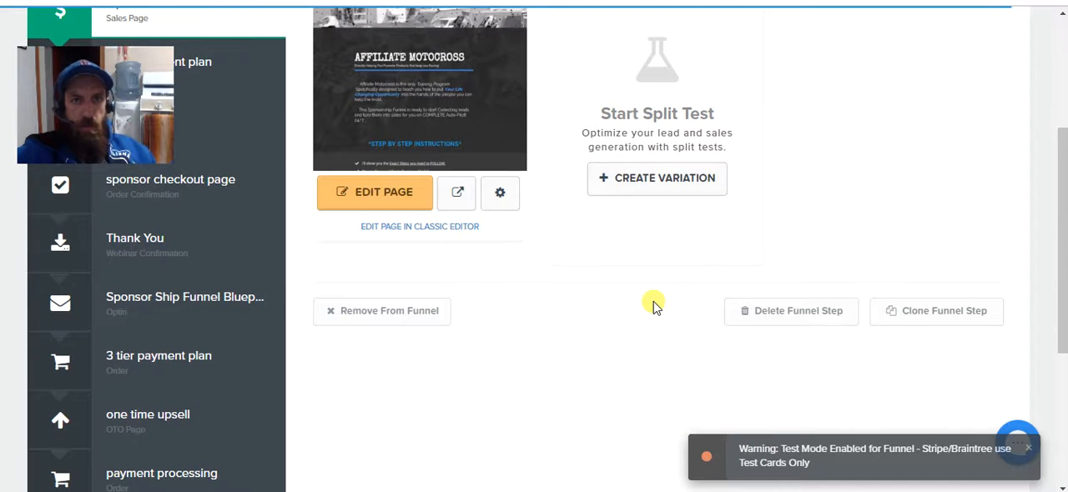
{"action": "scroll", "coordinate": [653, 305], "scroll_direction": "up", "scroll_amount": 3}
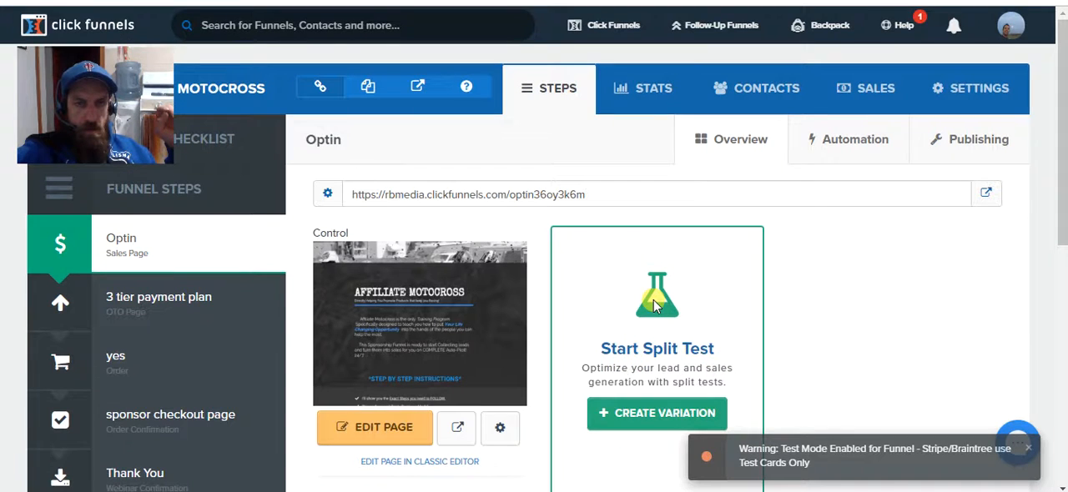
{"action": "scroll", "coordinate": [655, 306], "scroll_direction": "down", "scroll_amount": 1}
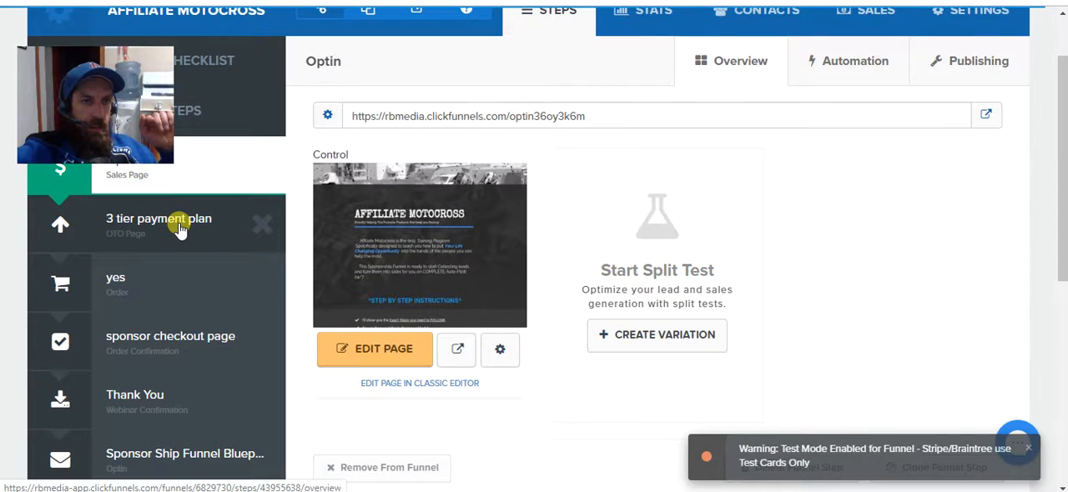
{"action": "scroll", "coordinate": [179, 230], "scroll_direction": "up", "scroll_amount": 1}
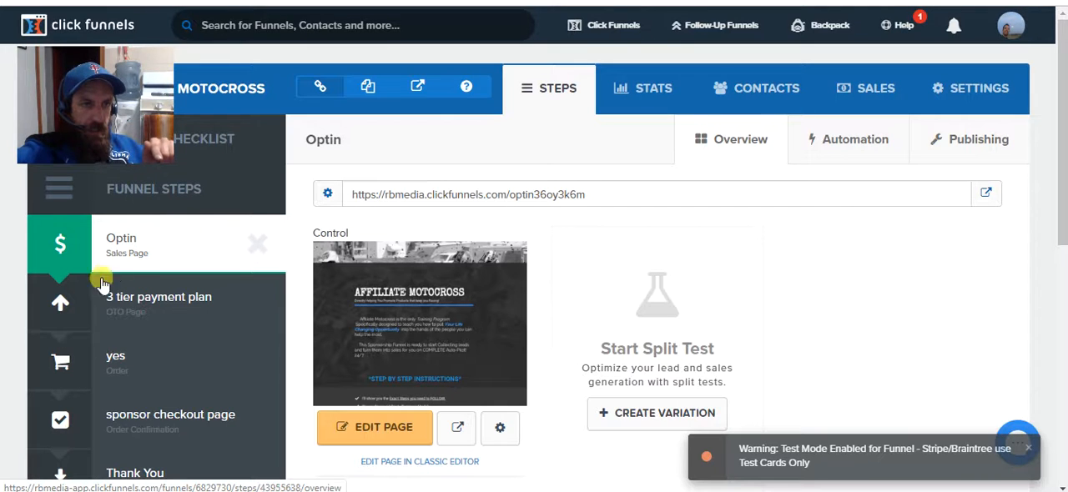
{"action": "scroll", "coordinate": [150, 309], "scroll_direction": "down", "scroll_amount": 1}
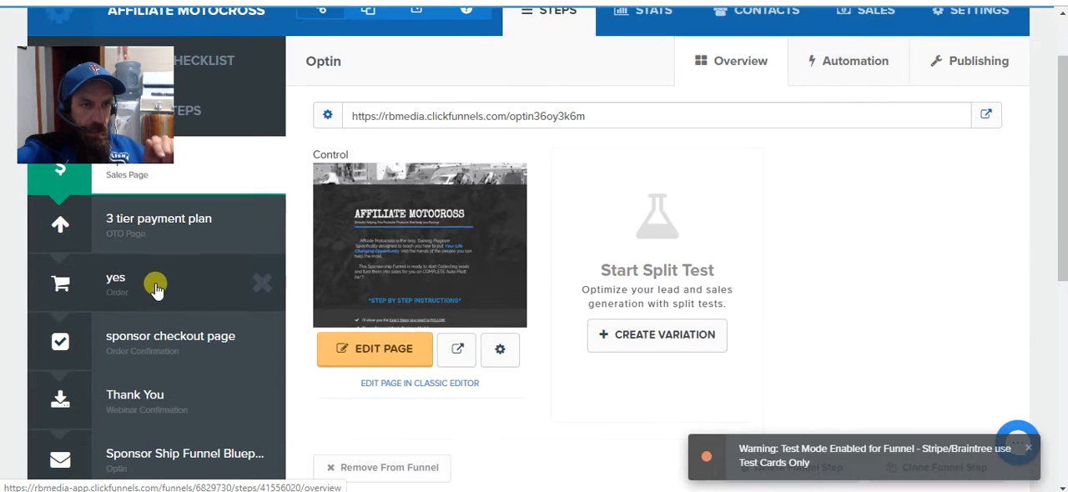
{"action": "scroll", "coordinate": [155, 286], "scroll_direction": "down", "scroll_amount": 1}
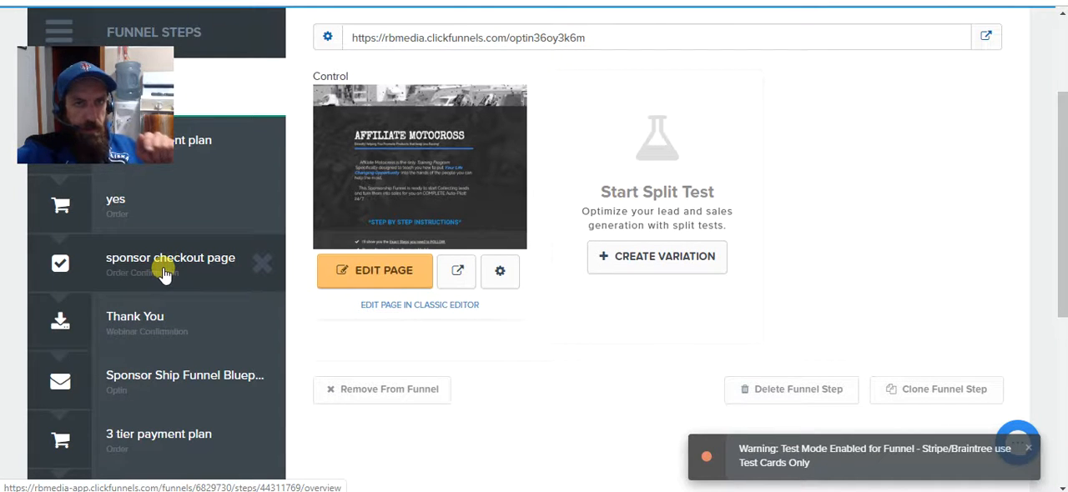
{"action": "scroll", "coordinate": [164, 276], "scroll_direction": "down", "scroll_amount": 1}
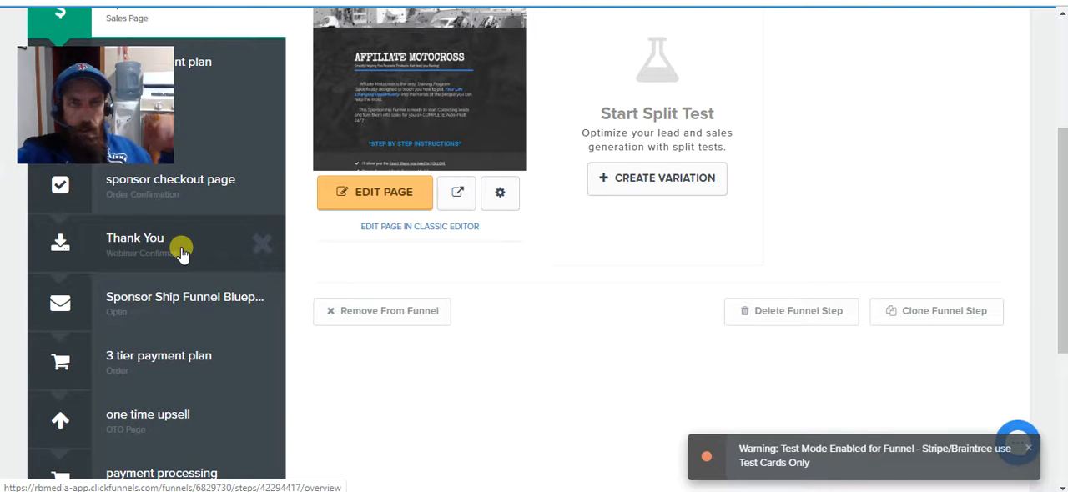
{"action": "scroll", "coordinate": [208, 271], "scroll_direction": "down", "scroll_amount": 1}
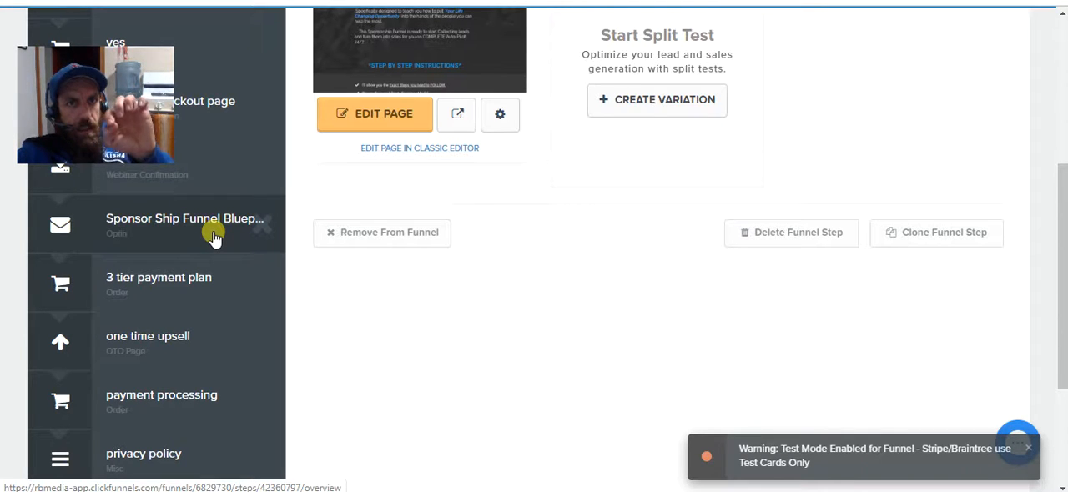
Preview the page of the 3 tier payment plan order step and examine its tire, helmet and bike sponsor tiers.
{"action": "left_click", "coordinate": [183, 279]}
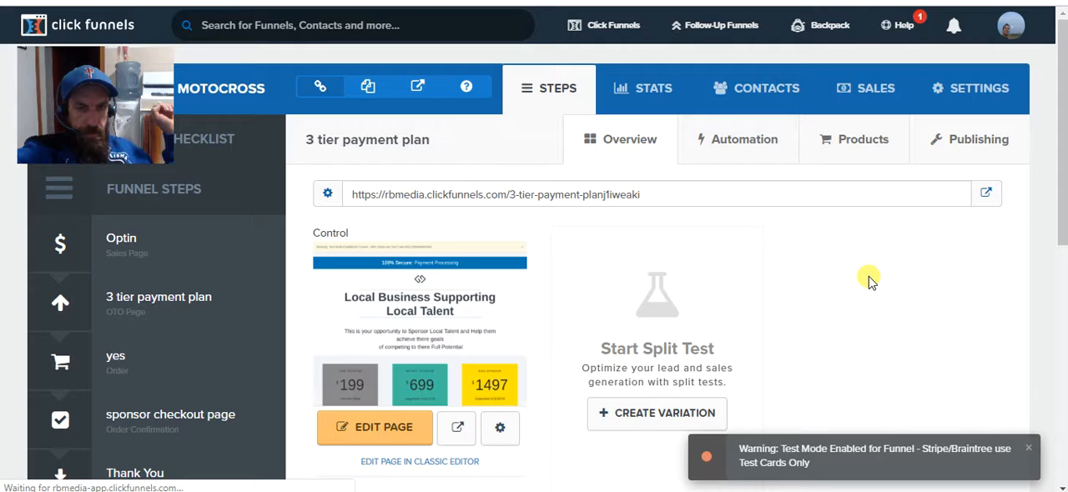
{"action": "scroll", "coordinate": [867, 279], "scroll_direction": "down", "scroll_amount": 1}
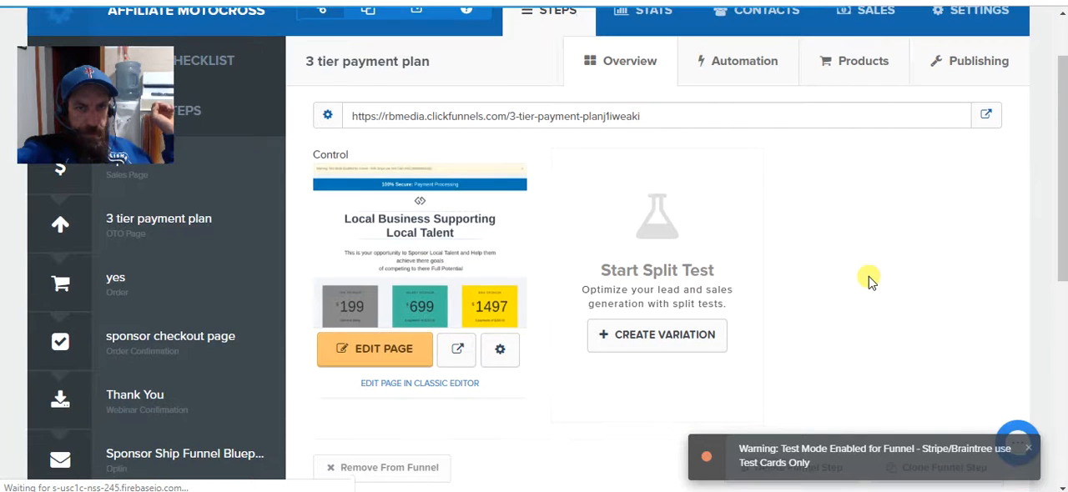
{"action": "left_click", "coordinate": [459, 349]}
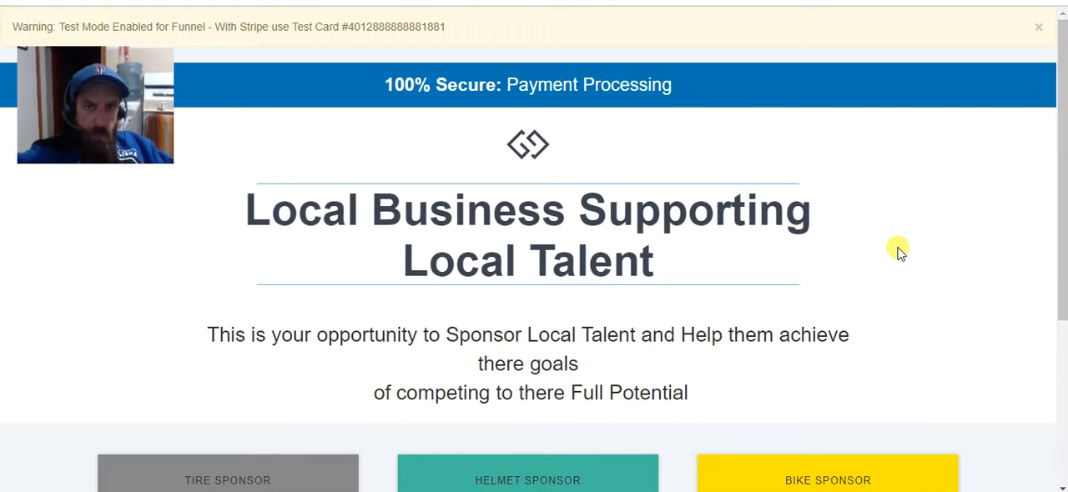
{"action": "scroll", "coordinate": [898, 249], "scroll_direction": "down", "scroll_amount": 1}
{"action": "scroll", "coordinate": [898, 250], "scroll_direction": "down", "scroll_amount": 2}
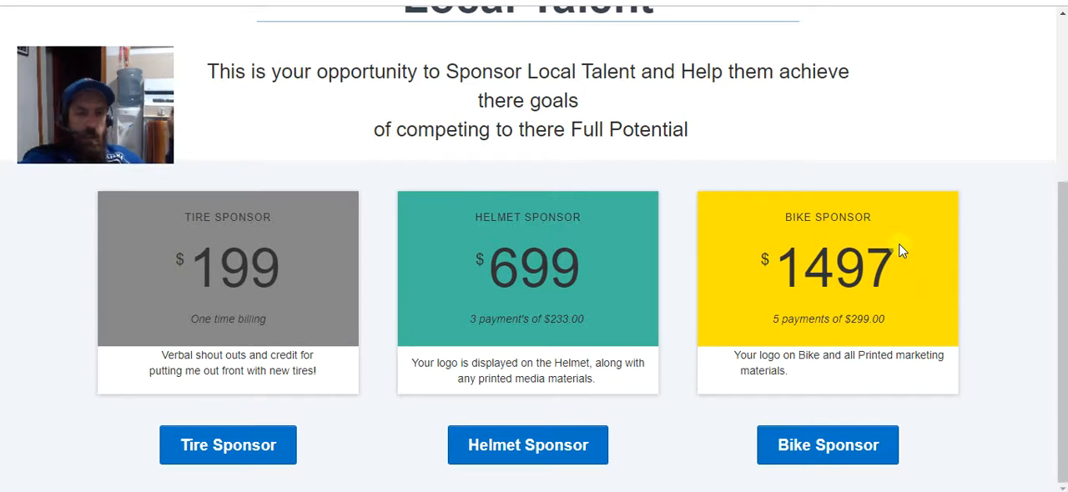
Examine the prices, billing terms and benefits of the tire, helmet and bike sponsor tiers on the previewed page.
{"action": "scroll", "coordinate": [1034, 255], "scroll_direction": "up", "scroll_amount": 1}
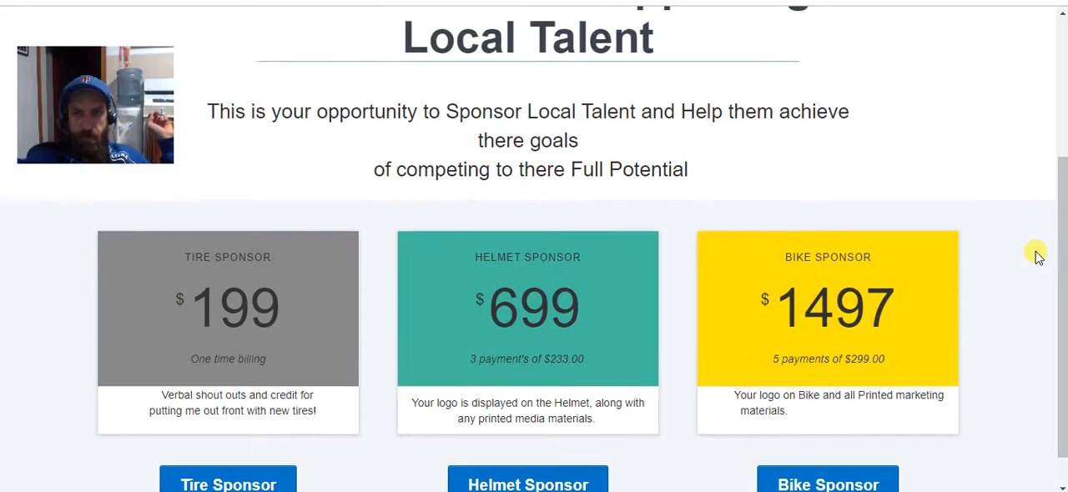
{"action": "scroll", "coordinate": [1035, 255], "scroll_direction": "down", "scroll_amount": 1}
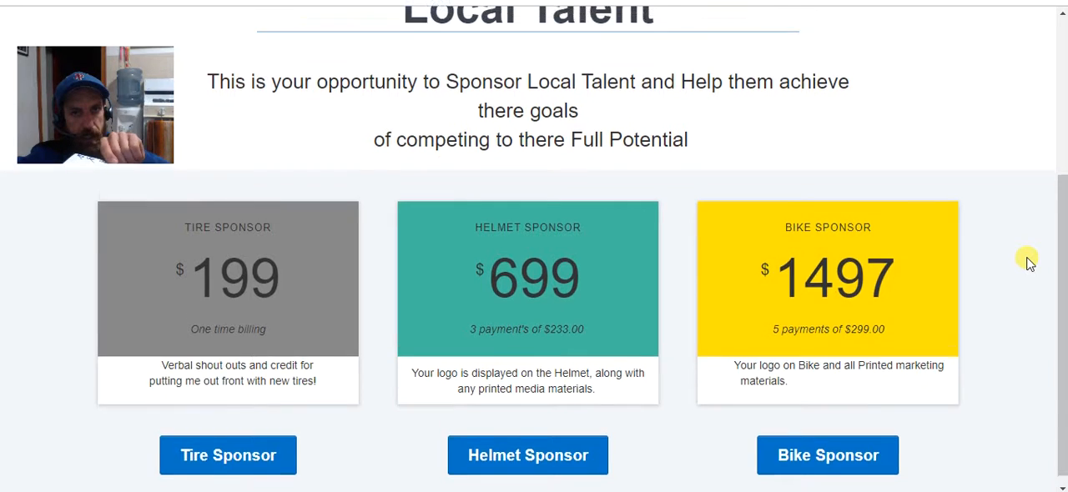
{"action": "scroll", "coordinate": [1028, 261], "scroll_direction": "up", "scroll_amount": 3}
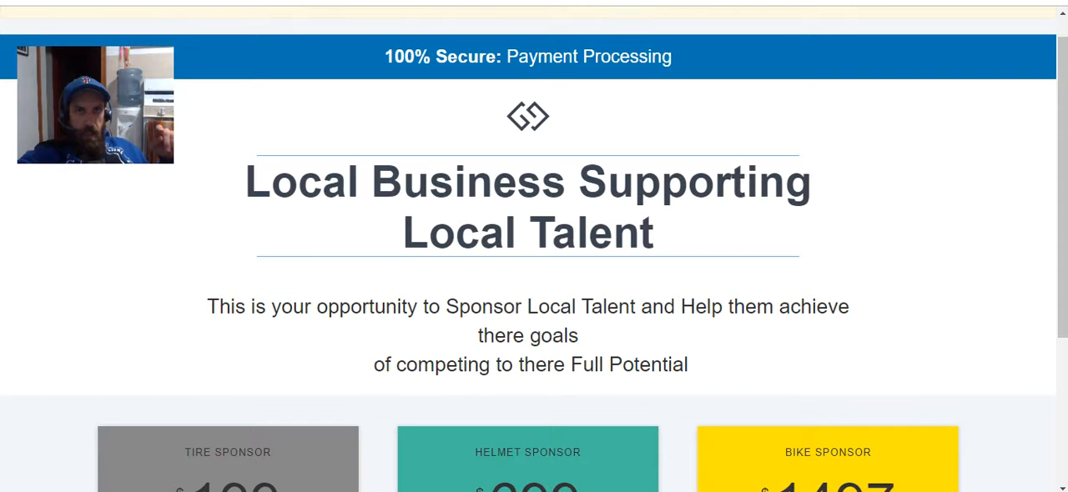
{"action": "key", "text": "ctrl+Tab"}
{"action": "key", "text": "ctrl+shift+Tab"}
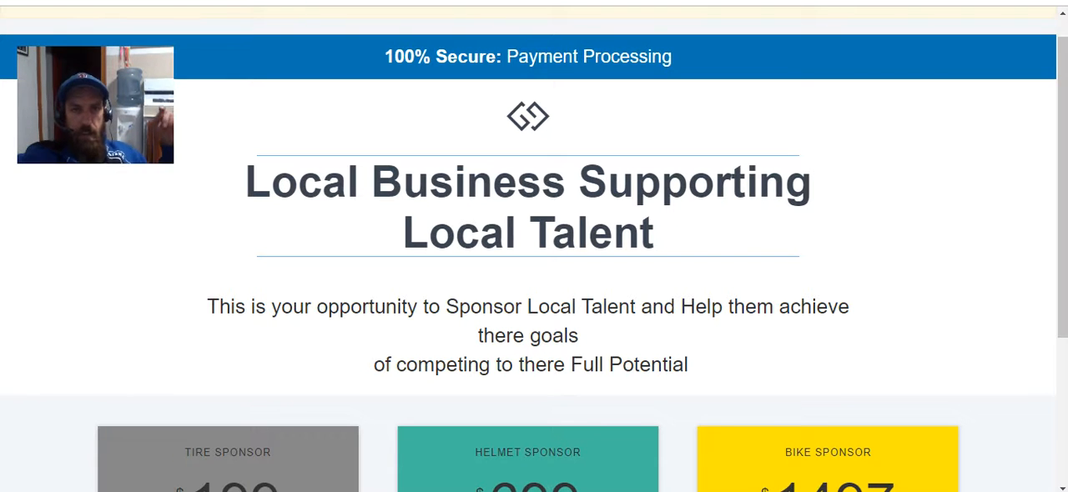
{"action": "scroll", "coordinate": [719, 163], "scroll_direction": "down", "scroll_amount": 3}
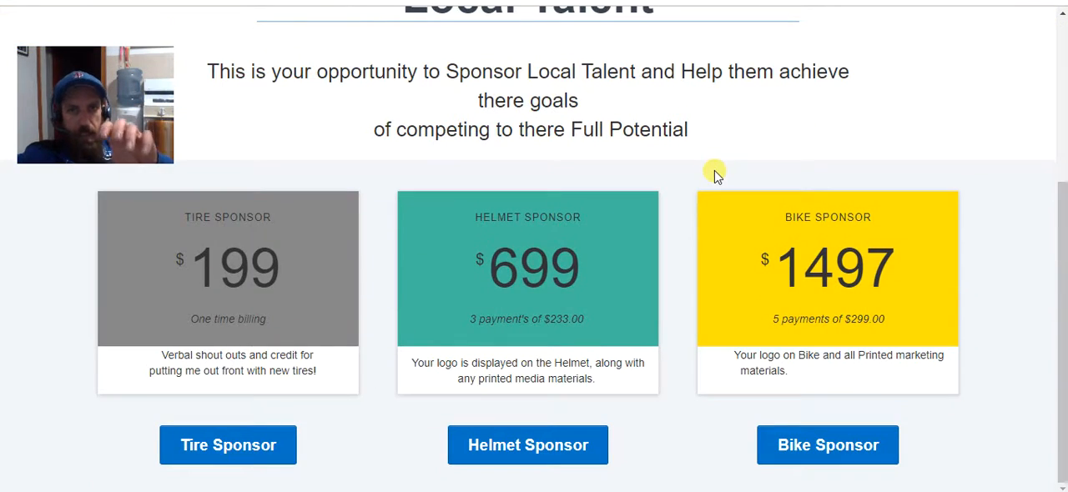
{"action": "scroll", "coordinate": [714, 173], "scroll_direction": "up", "scroll_amount": 3}
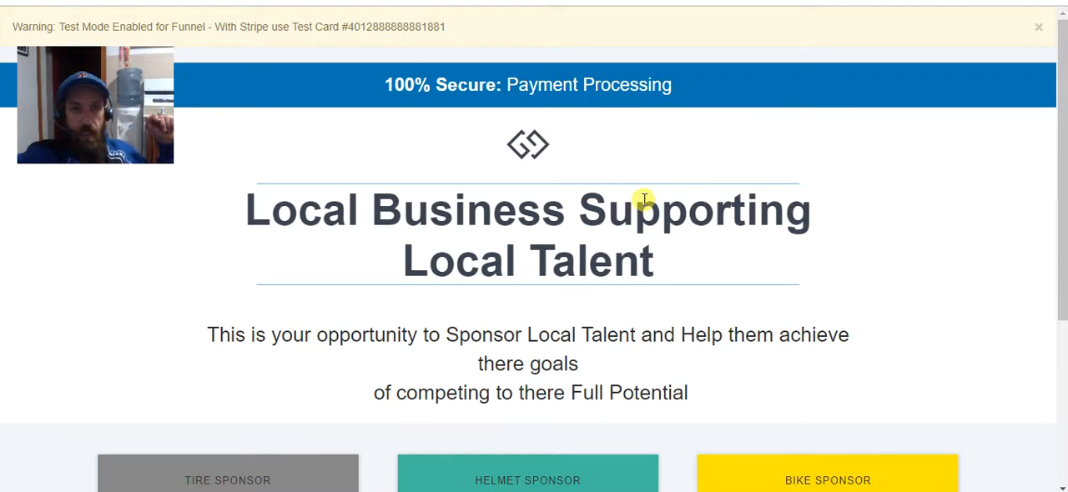
{"action": "scroll", "coordinate": [642, 202], "scroll_direction": "down", "scroll_amount": 3}
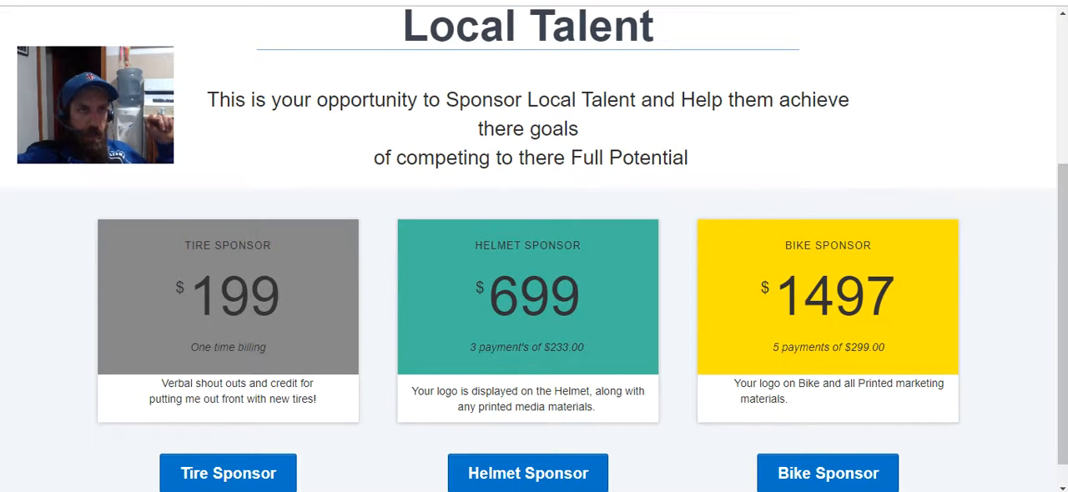
Start adding a product to the 3 tier payment plan order step with My Stripe Account as its payment integration.
{"action": "left_click", "coordinate": [180, 1]}
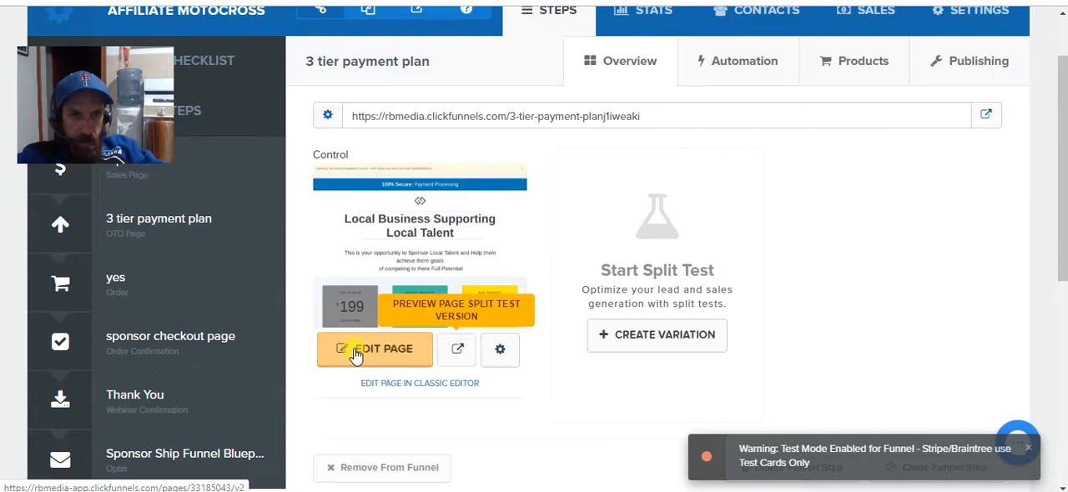
{"action": "left_click", "coordinate": [849, 62]}
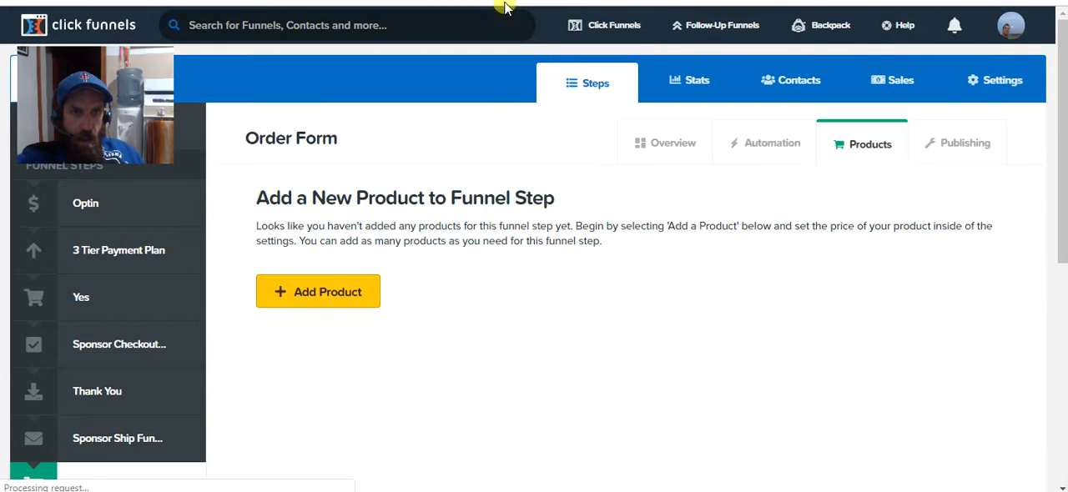
{"action": "left_click", "coordinate": [334, 291]}
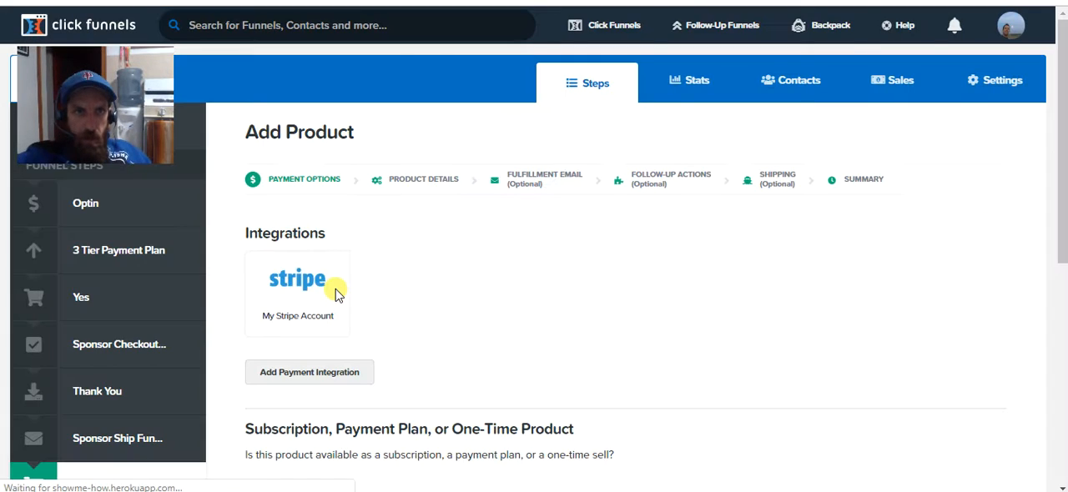
{"action": "left_click", "coordinate": [299, 285]}
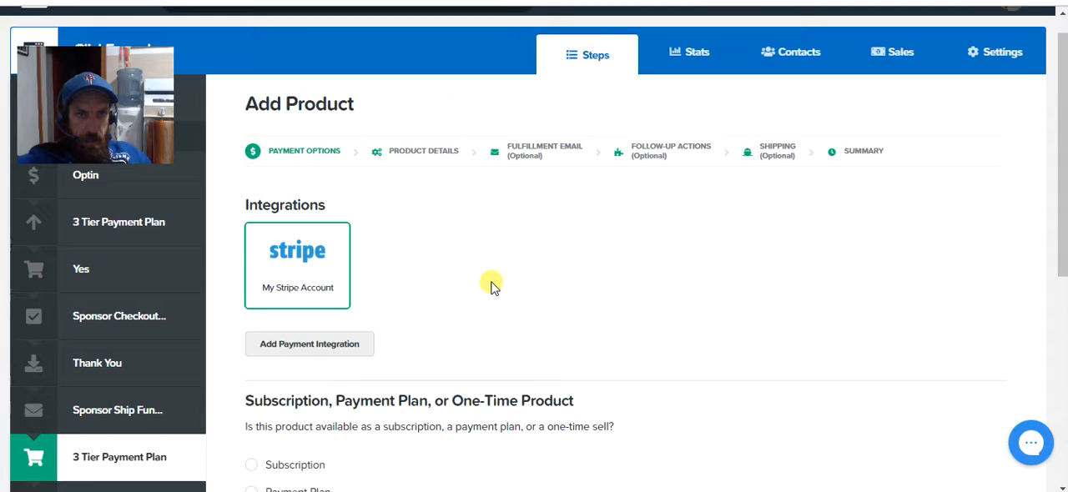
{"action": "scroll", "coordinate": [489, 282], "scroll_direction": "down", "scroll_amount": 2}
Look through the available payment gateways for a new integration and open the Stripe account setup.
{"action": "left_click", "coordinate": [305, 304]}
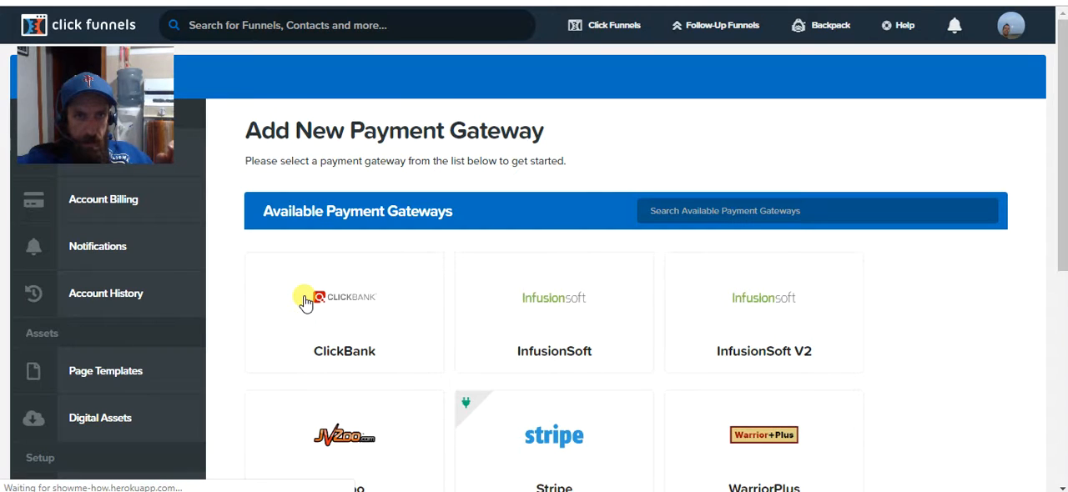
{"action": "scroll", "coordinate": [667, 305], "scroll_direction": "down", "scroll_amount": 1}
{"action": "scroll", "coordinate": [668, 305], "scroll_direction": "down", "scroll_amount": 3}
{"action": "left_click", "coordinate": [556, 288]}
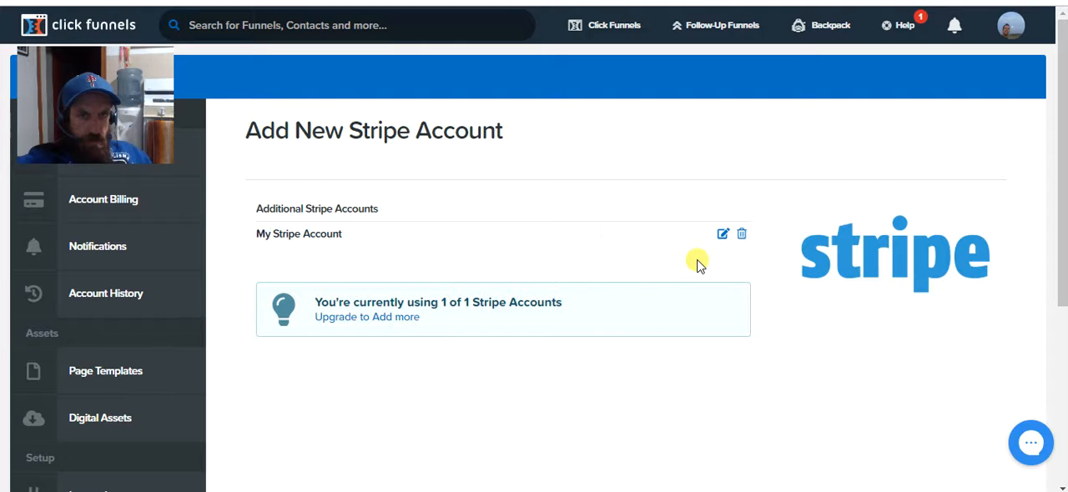
Open the account upgrade page and review the subscription plan, its visit, page and funnel limits, and the payment information.
{"action": "left_click", "coordinate": [377, 321]}
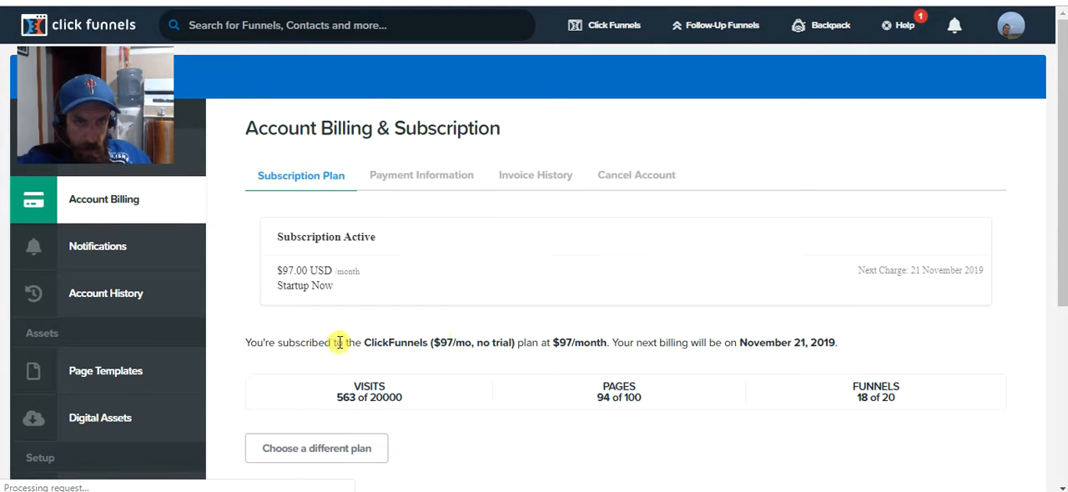
{"action": "scroll", "coordinate": [264, 367], "scroll_direction": "down", "scroll_amount": 1}
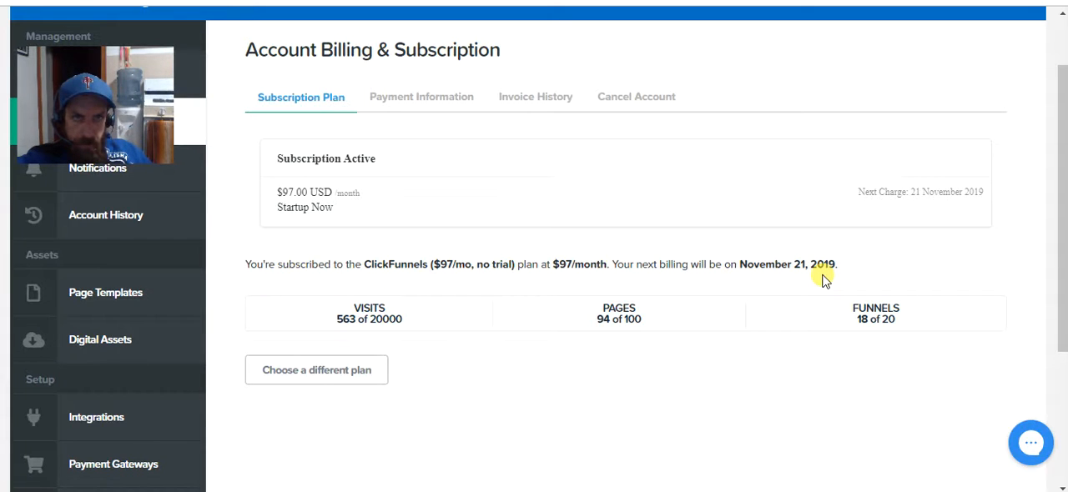
{"action": "left_click", "coordinate": [417, 98]}
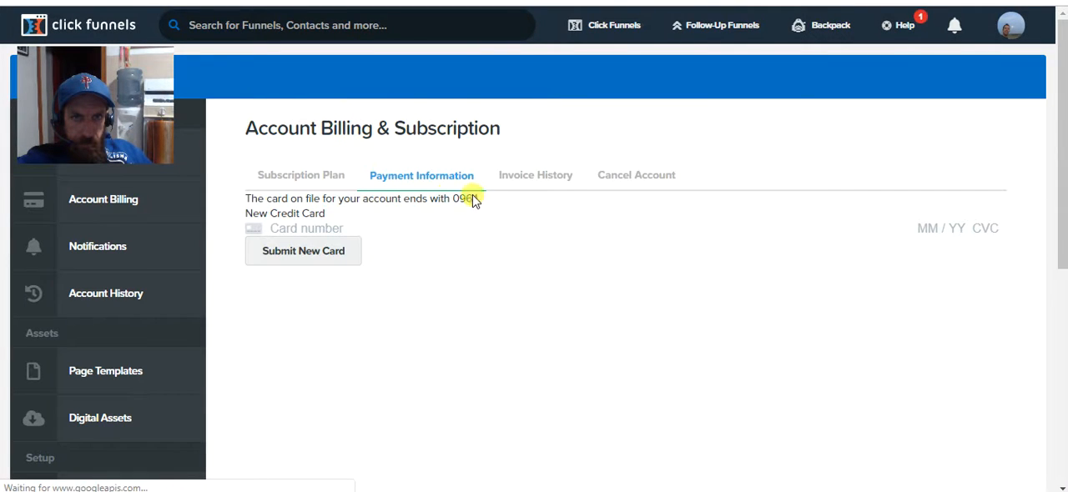
{"action": "left_click", "coordinate": [277, 185]}
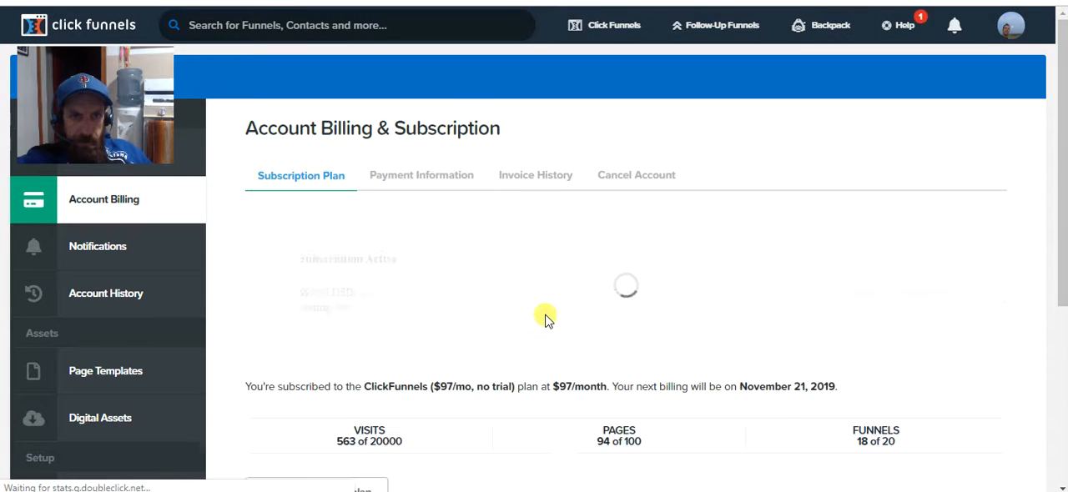
{"action": "scroll", "coordinate": [543, 317], "scroll_direction": "down", "scroll_amount": 3}
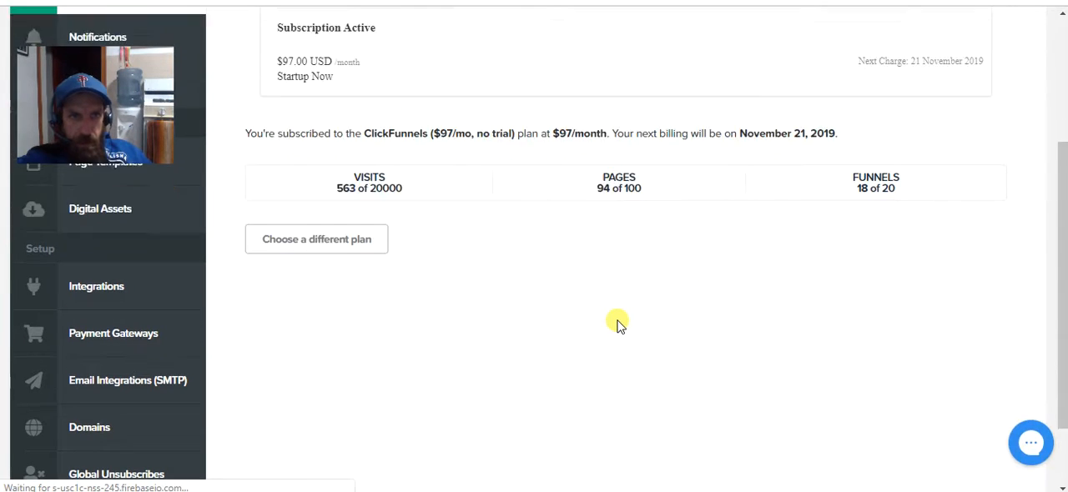
{"action": "scroll", "coordinate": [617, 325], "scroll_direction": "up", "scroll_amount": 3}
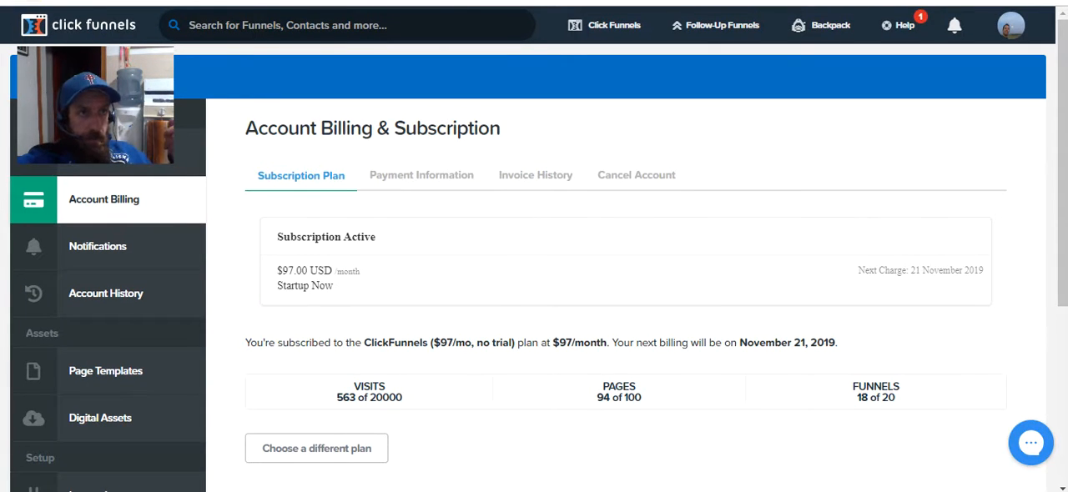
{"action": "left_click", "coordinate": [421, 175]}
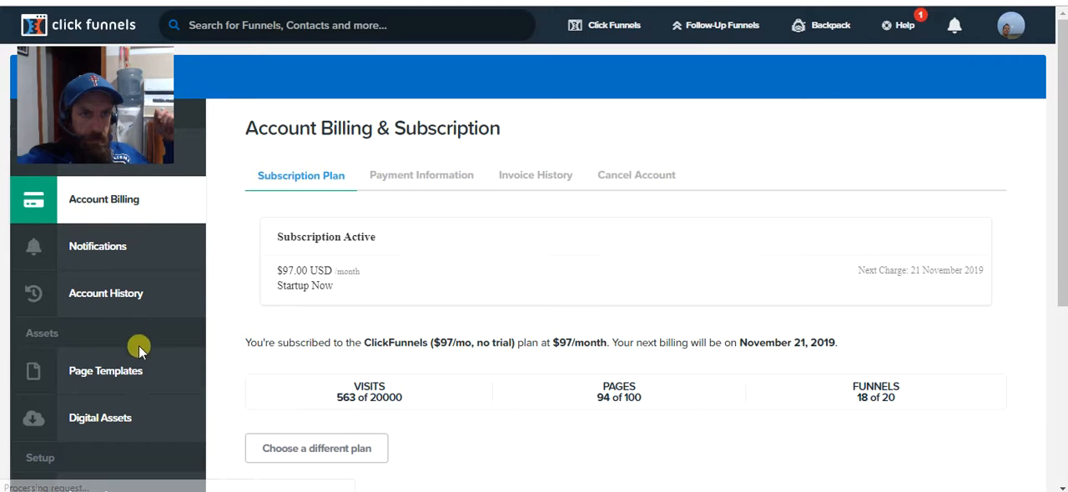
Browse the account's custom page templates.
{"action": "left_click", "coordinate": [116, 372]}
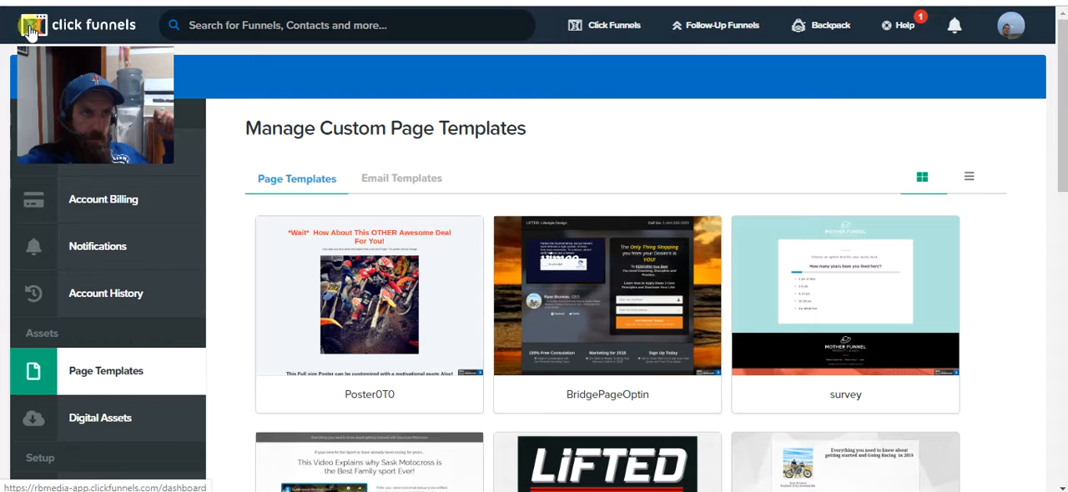
{"action": "scroll", "coordinate": [108, 288], "scroll_direction": "down", "scroll_amount": 6}
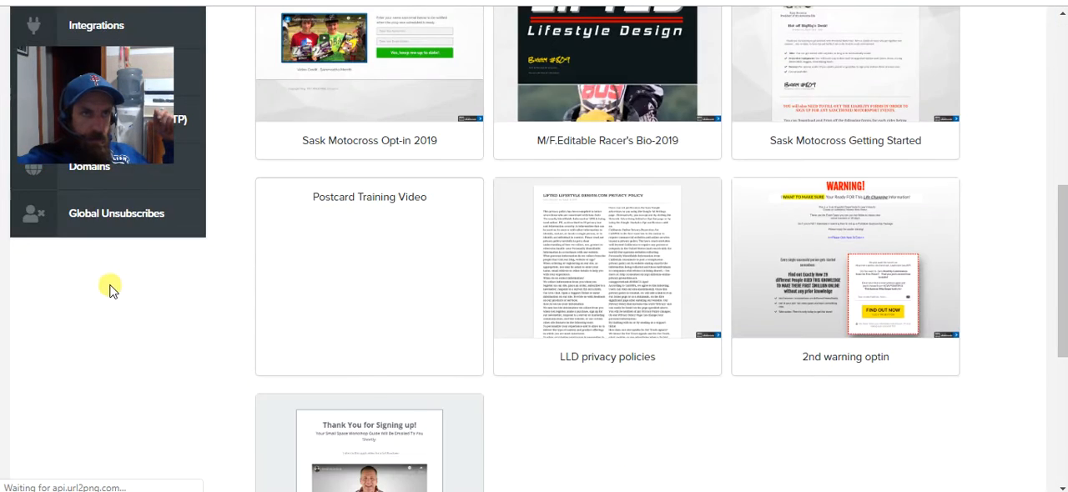
{"action": "scroll", "coordinate": [111, 284], "scroll_direction": "up", "scroll_amount": 6}
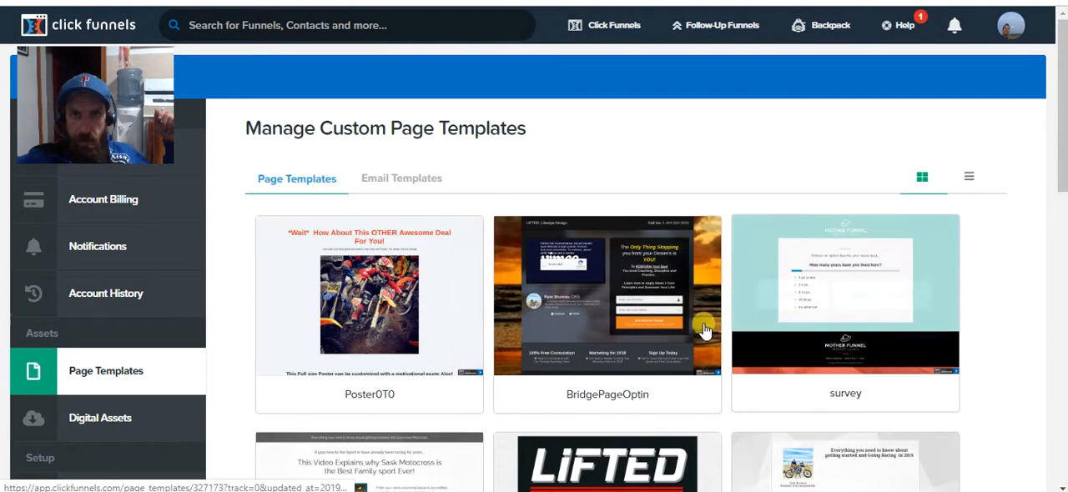
{"action": "left_click_drag", "start_coordinate": [160, 61], "coordinate": [867, 87]}
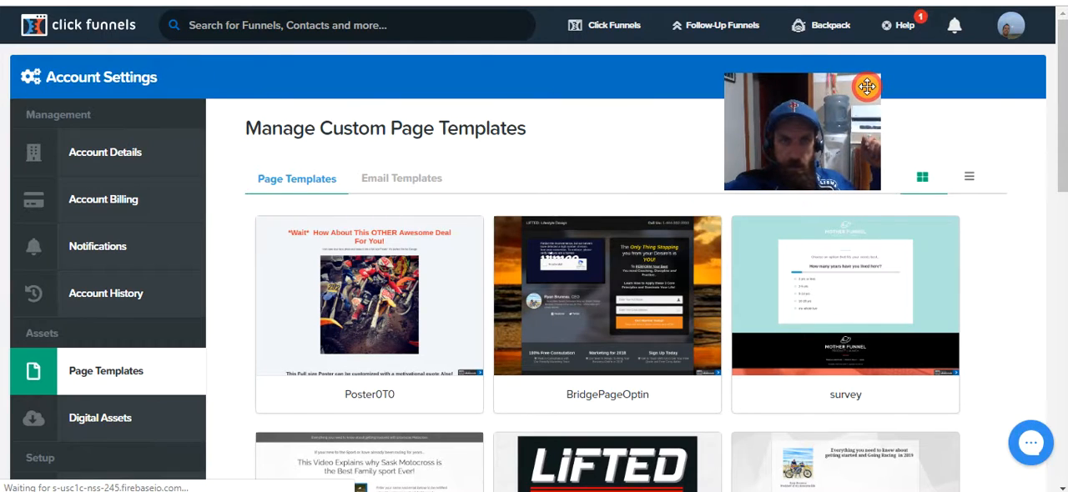
Return to the list of funnels and open the Affiliate Motocross funnel.
{"action": "mouse_move", "coordinate": [608, 33]}
{"action": "left_click", "coordinate": [596, 64]}
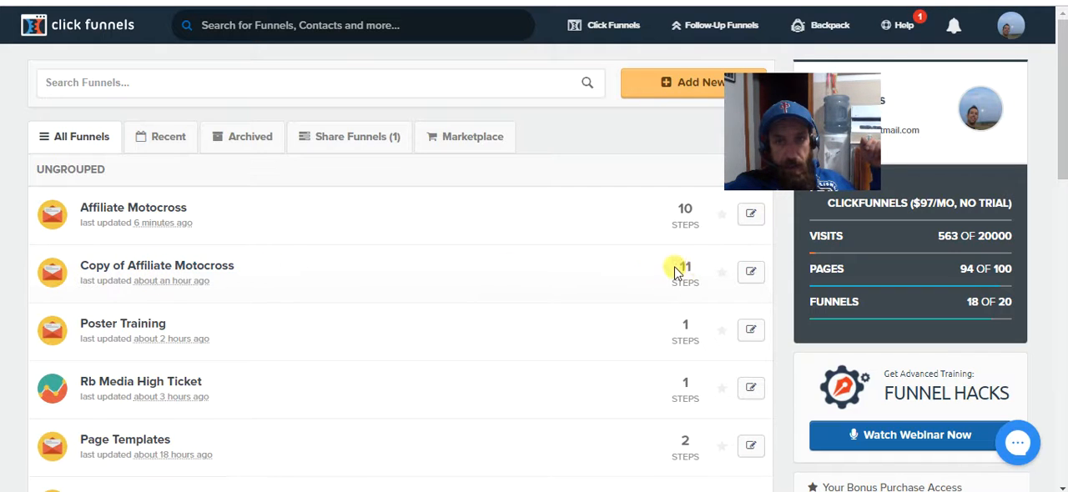
{"action": "left_click", "coordinate": [147, 211]}
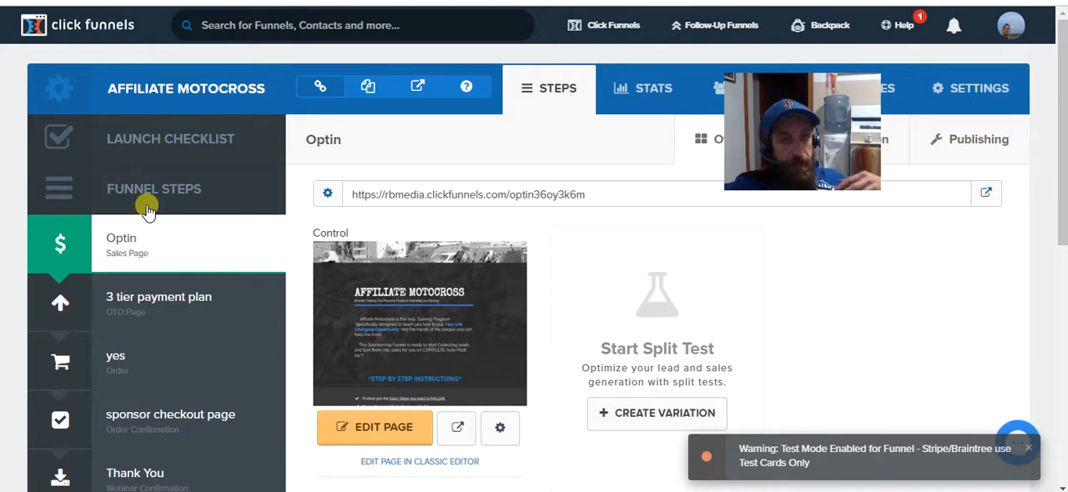
Preview the page of the one time upsell step and examine its diamond level sponsorship offer.
{"action": "scroll", "coordinate": [186, 359], "scroll_direction": "down", "scroll_amount": 4}
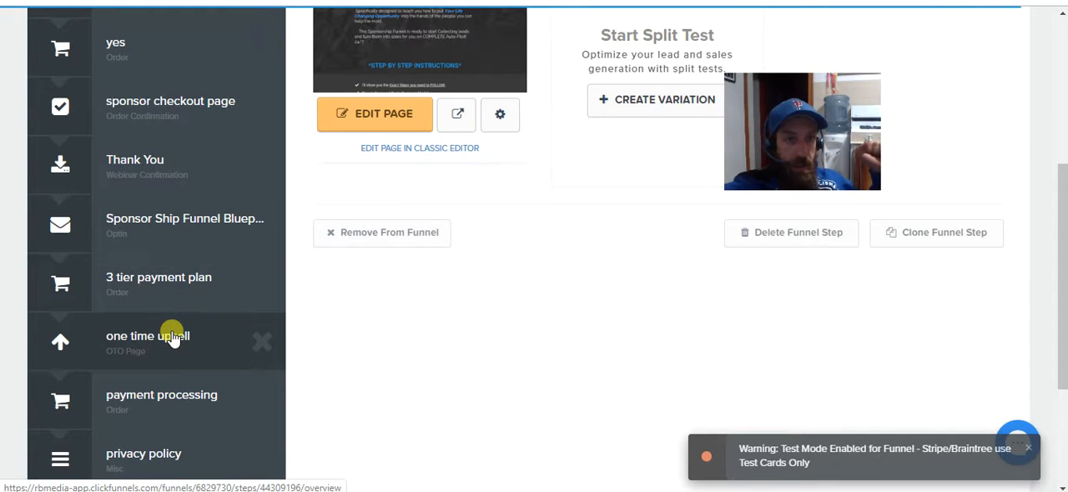
{"action": "left_click", "coordinate": [173, 338]}
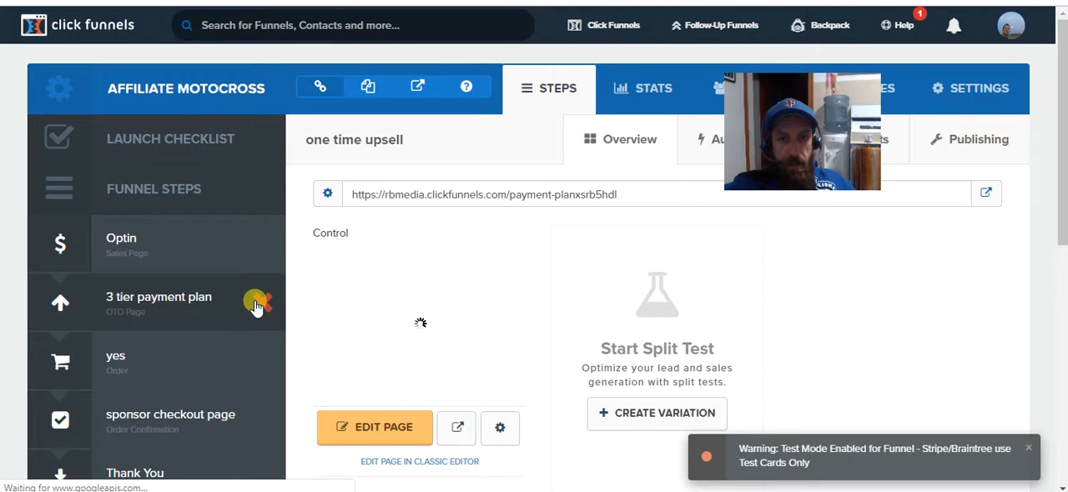
{"action": "left_click", "coordinate": [451, 423]}
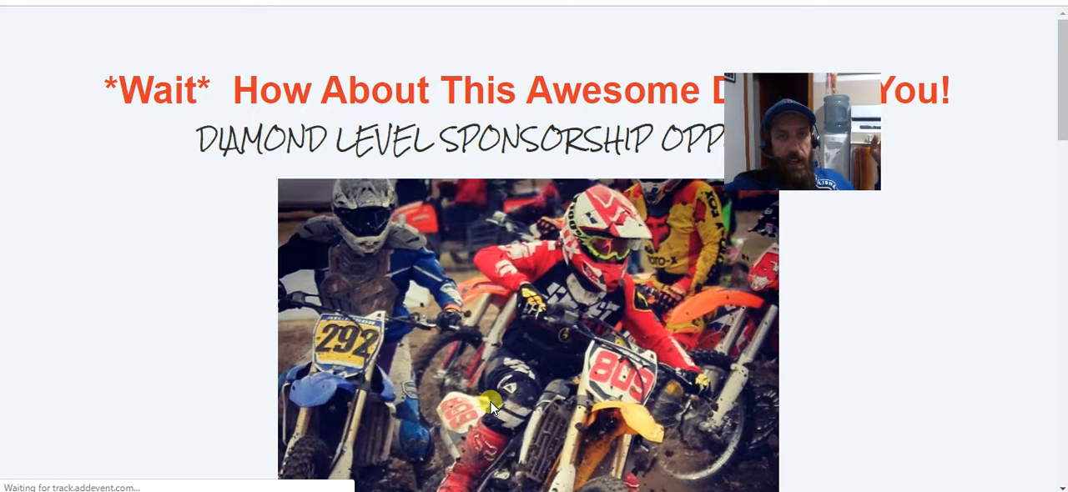
{"action": "scroll", "coordinate": [490, 401], "scroll_direction": "down", "scroll_amount": 7}
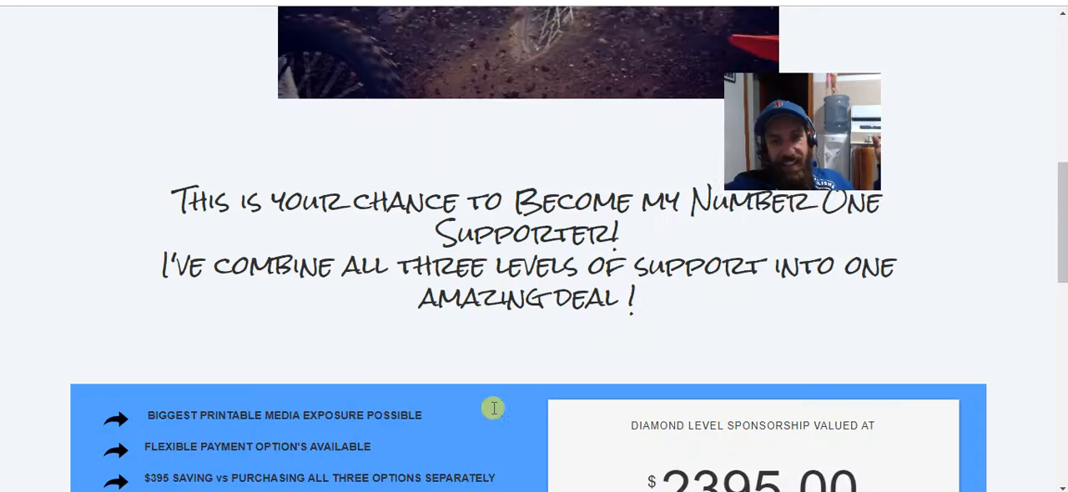
{"action": "scroll", "coordinate": [493, 406], "scroll_direction": "down", "scroll_amount": 3}
{"action": "scroll", "coordinate": [600, 347], "scroll_direction": "up", "scroll_amount": 2}
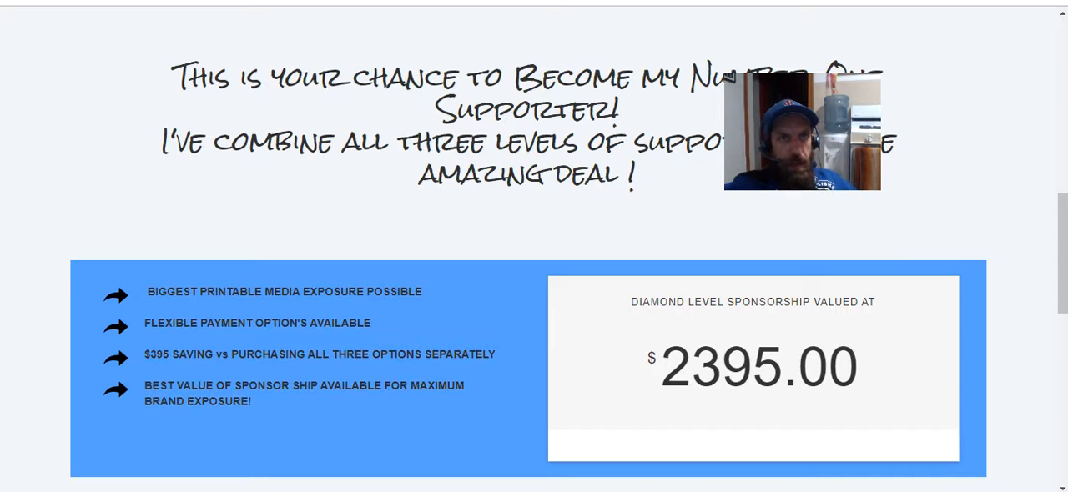
Return to the 3 tier payment plan preview and compare its tire, helmet and bike sponsor tiers with the upsell offer.
{"action": "key", "text": "ctrl+Tab"}
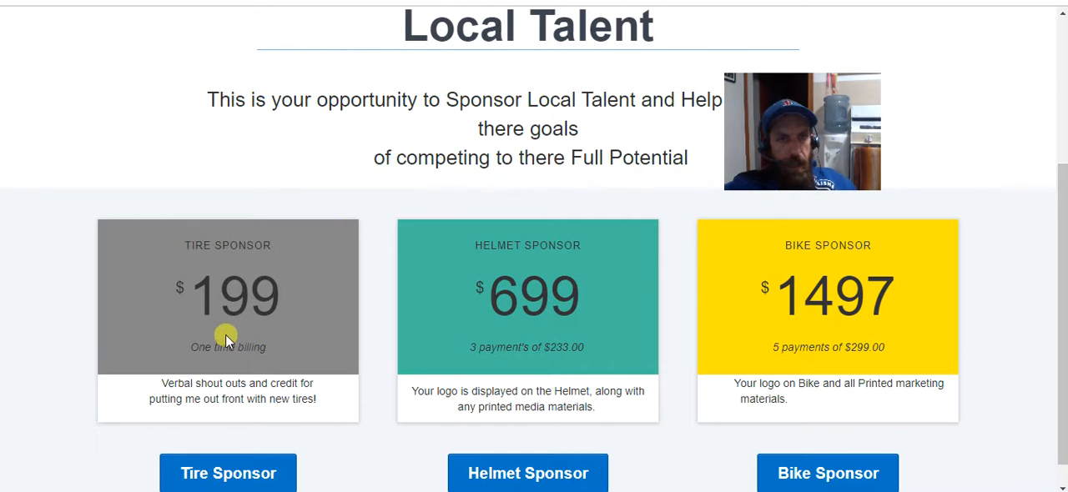
{"action": "scroll", "coordinate": [224, 267], "scroll_direction": "down", "scroll_amount": 1}
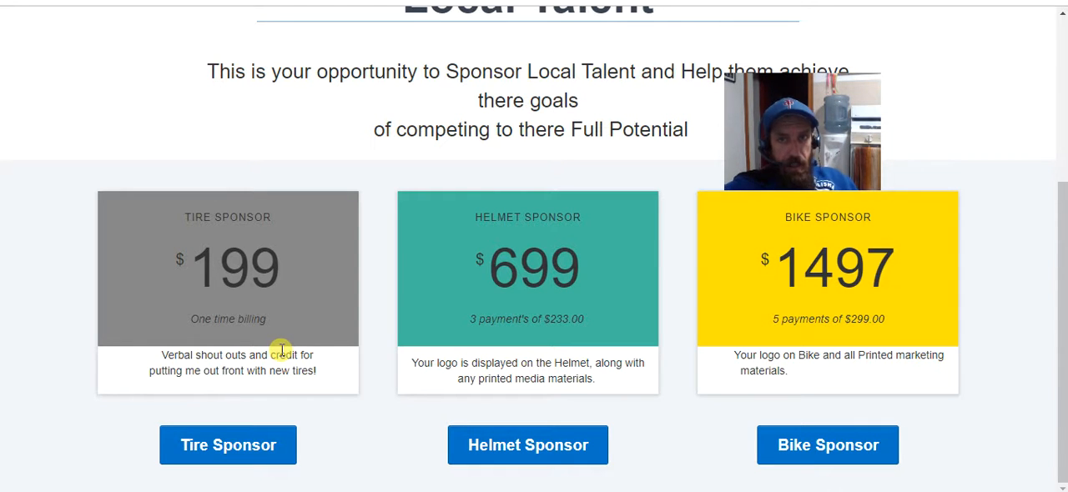
{"action": "scroll", "coordinate": [280, 356], "scroll_direction": "up", "scroll_amount": 1}
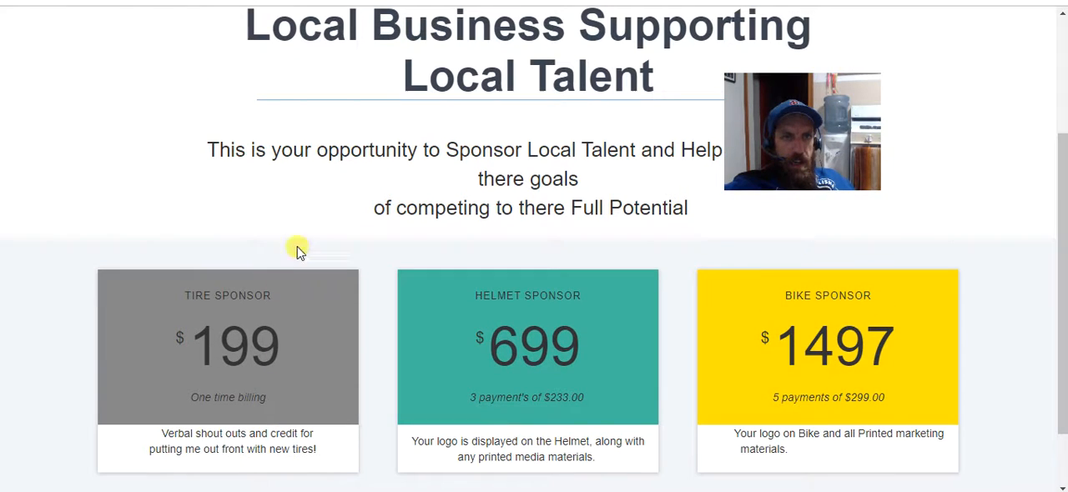
{"action": "scroll", "coordinate": [724, 219], "scroll_direction": "down", "scroll_amount": 1}
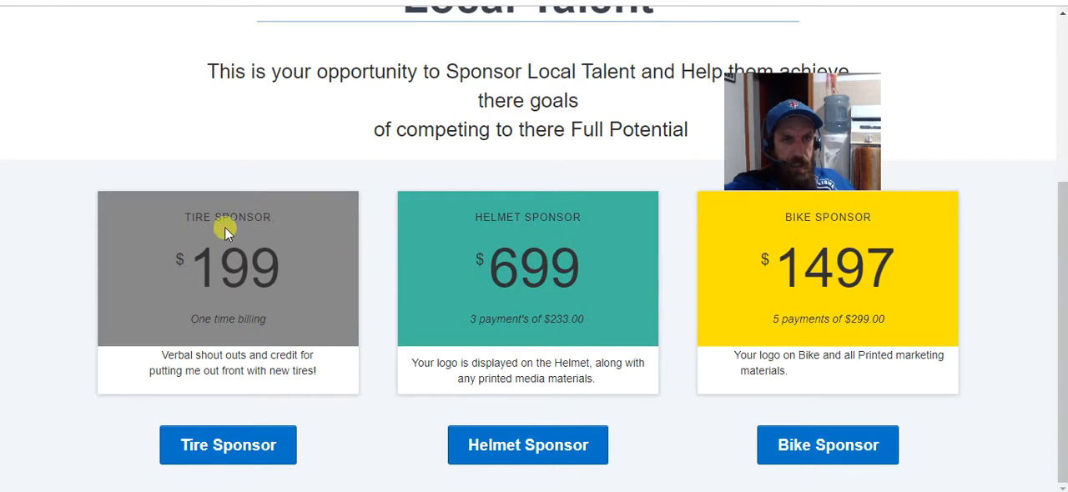
Examine the headline, prices and payment terms of the three sponsor tiers on the 3 tier payment plan preview.
{"action": "left_click", "coordinate": [228, 448]}
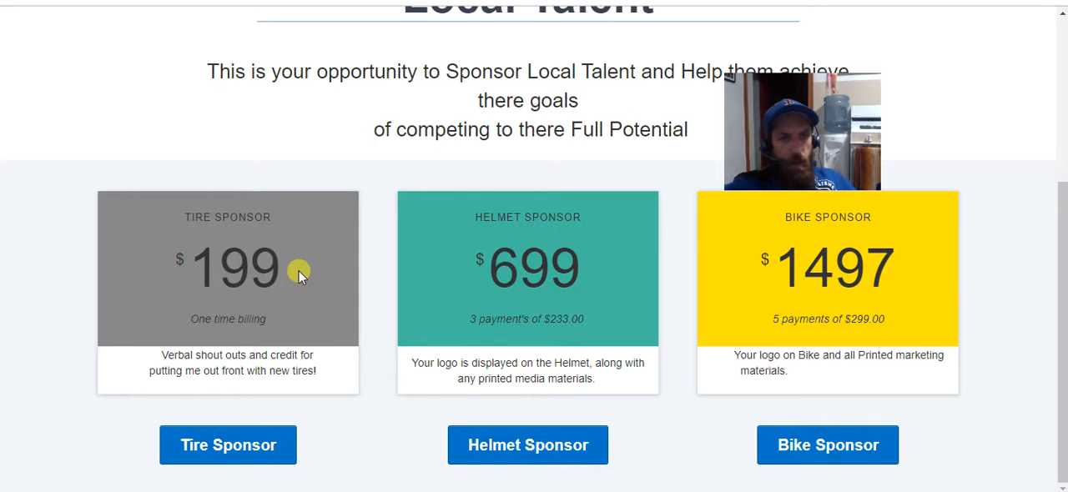
{"action": "scroll", "coordinate": [721, 382], "scroll_direction": "up", "scroll_amount": 4}
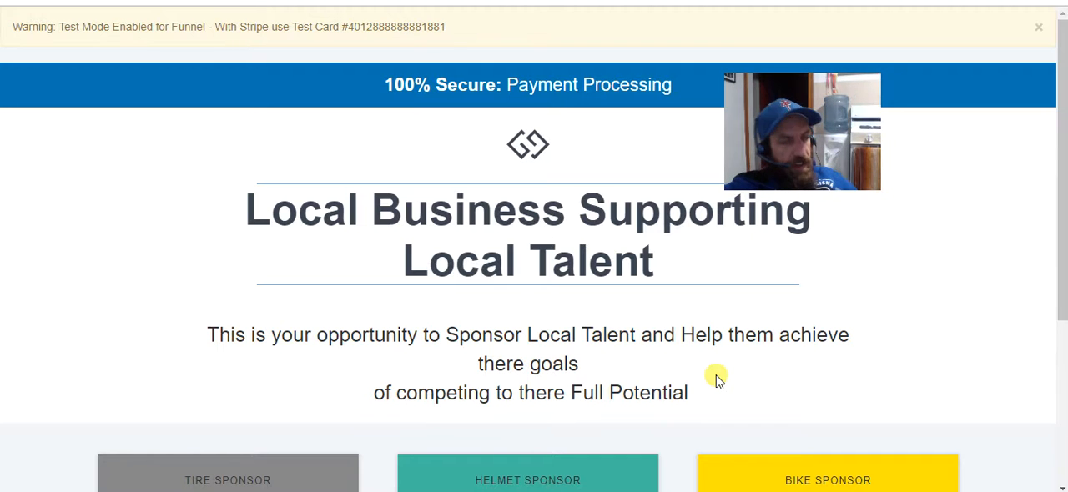
{"action": "scroll", "coordinate": [737, 381], "scroll_direction": "down", "scroll_amount": 3}
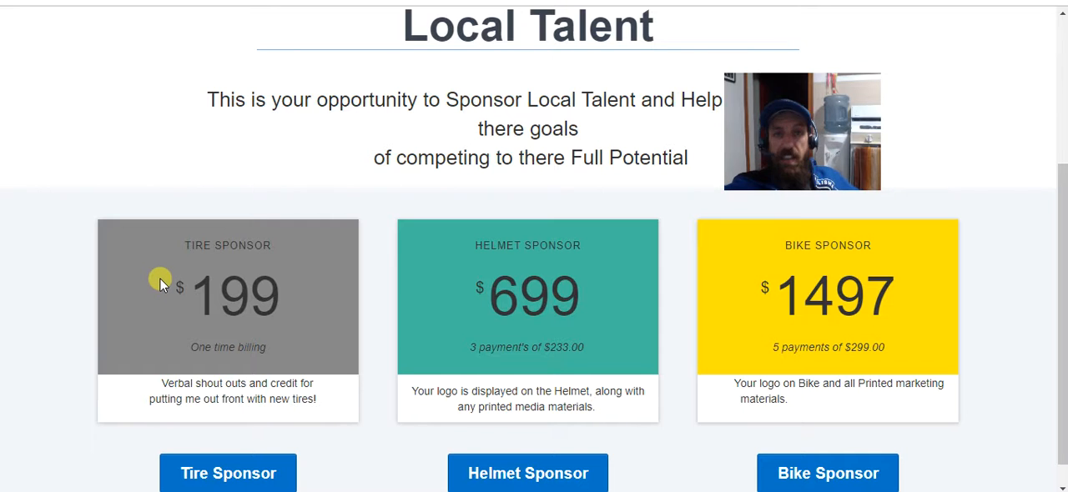
{"action": "scroll", "coordinate": [159, 277], "scroll_direction": "down", "scroll_amount": 1}
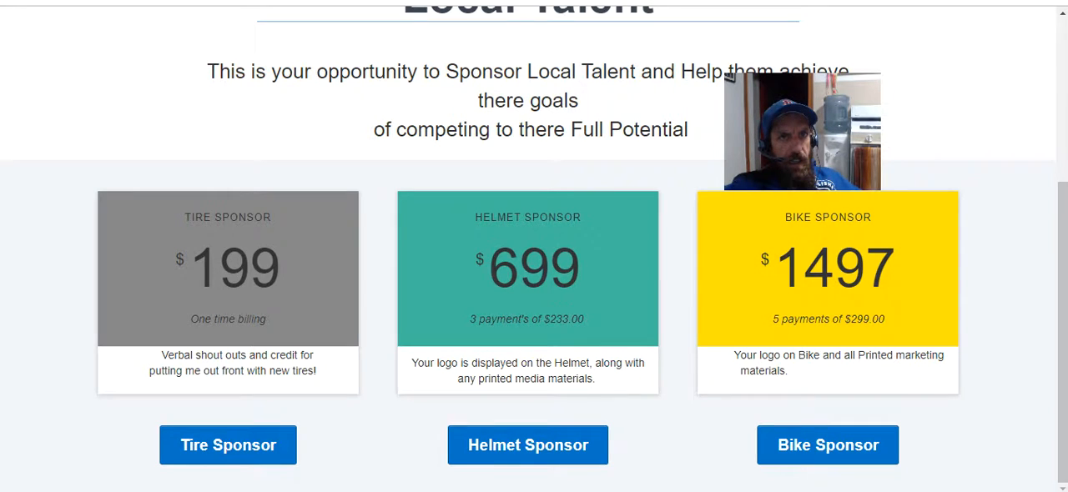
Return to the Affiliate Motocross funnel steps and preview the page of the payment processing step.
{"action": "left_click", "coordinate": [167, 2]}
{"action": "scroll", "coordinate": [233, 210], "scroll_direction": "down", "scroll_amount": 4}
{"action": "left_click", "coordinate": [182, 236]}
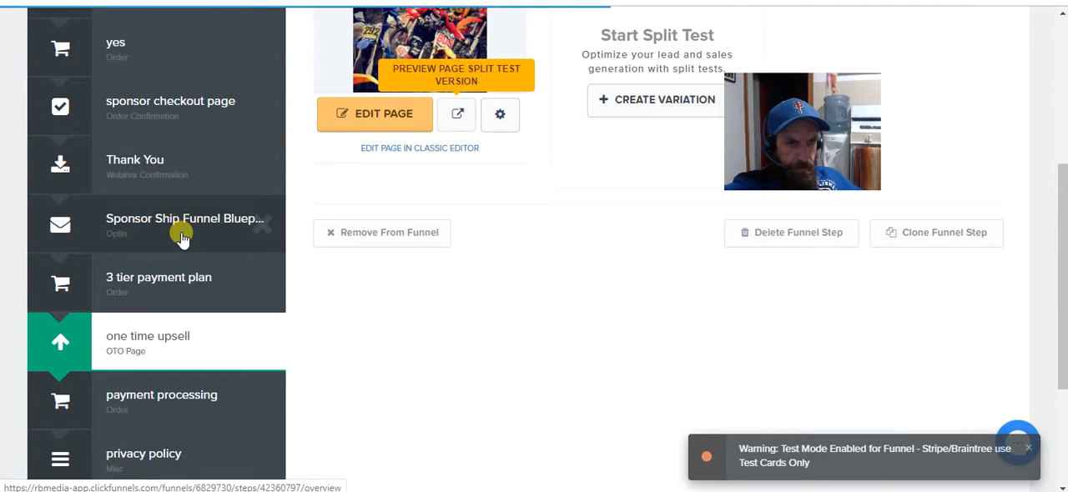
{"action": "scroll", "coordinate": [181, 234], "scroll_direction": "down", "scroll_amount": 1}
{"action": "left_click", "coordinate": [169, 322]}
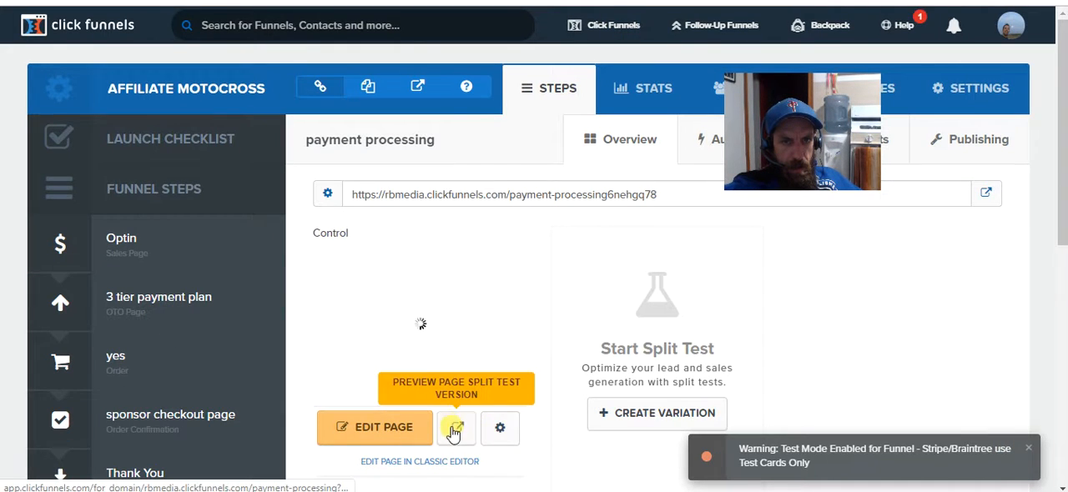
{"action": "left_click", "coordinate": [455, 429]}
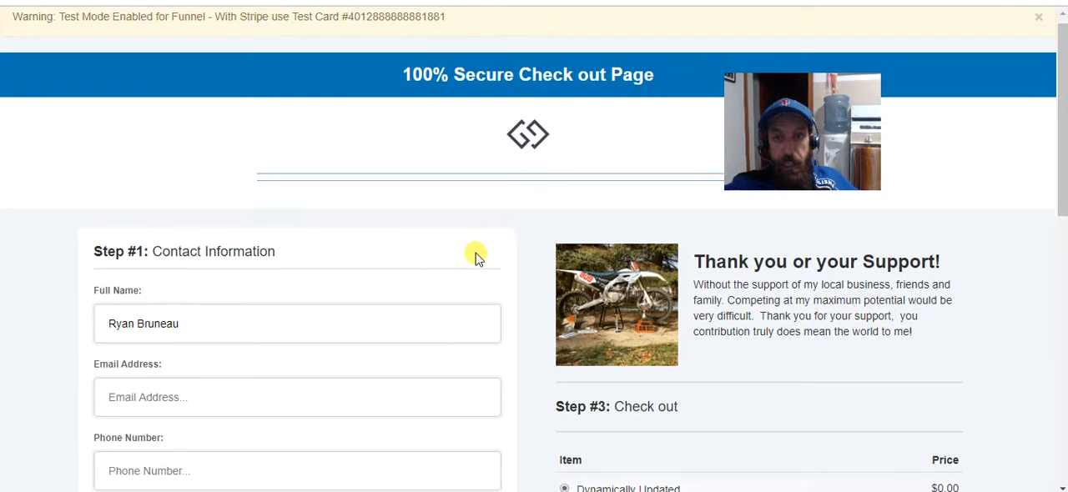
Examine the secure checkout page's contact, billing address and credit card sections down to the secure payment note.
{"action": "scroll", "coordinate": [475, 257], "scroll_direction": "down", "scroll_amount": 10}
{"action": "scroll", "coordinate": [463, 265], "scroll_direction": "up", "scroll_amount": 5}
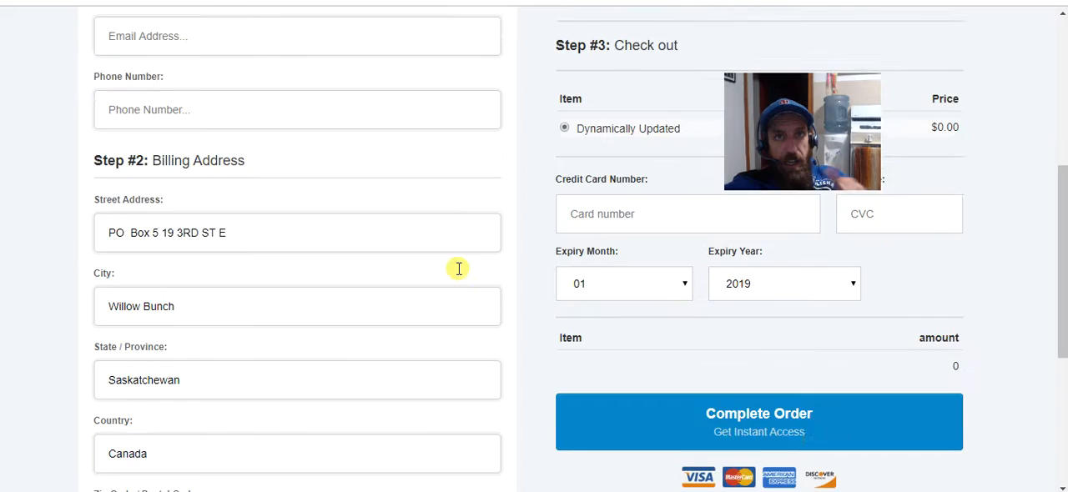
{"action": "scroll", "coordinate": [459, 268], "scroll_direction": "up", "scroll_amount": 1}
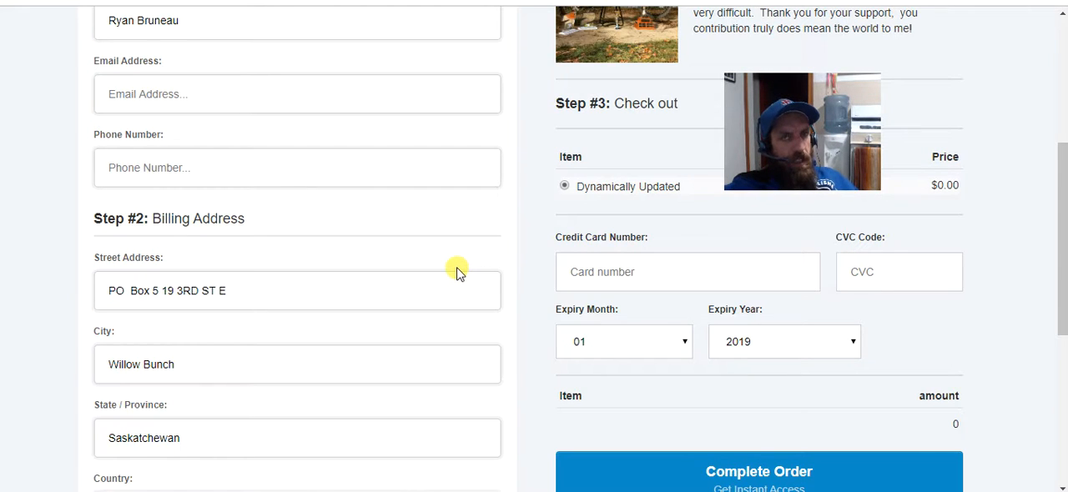
{"action": "scroll", "coordinate": [457, 272], "scroll_direction": "down", "scroll_amount": 1}
{"action": "scroll", "coordinate": [457, 267], "scroll_direction": "up", "scroll_amount": 5}
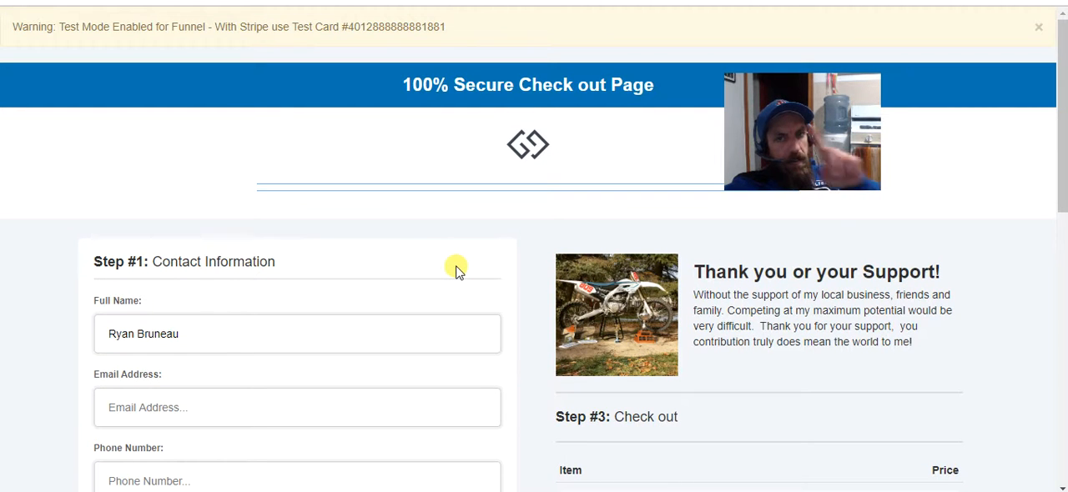
{"action": "scroll", "coordinate": [457, 272], "scroll_direction": "down", "scroll_amount": 8}
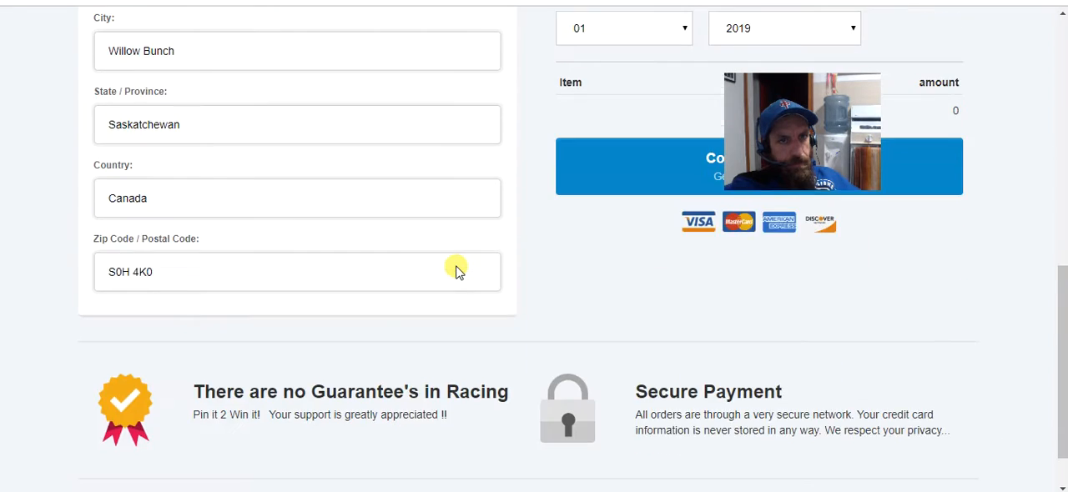
{"action": "scroll", "coordinate": [461, 288], "scroll_direction": "up", "scroll_amount": 10}
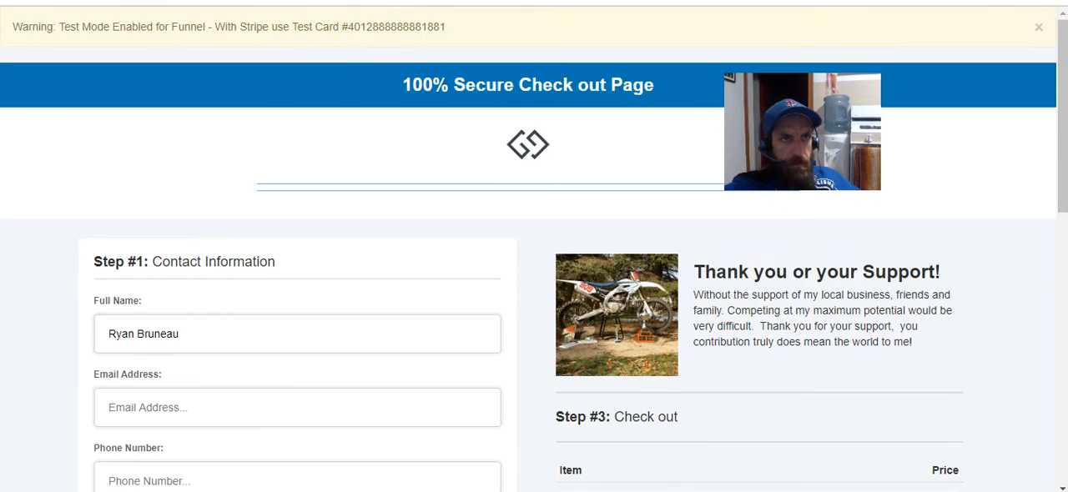
Return to the funnel steps and preview the page of the privacy policy step.
{"action": "left_click", "coordinate": [158, 3]}
{"action": "scroll", "coordinate": [292, 244], "scroll_direction": "down", "scroll_amount": 3}
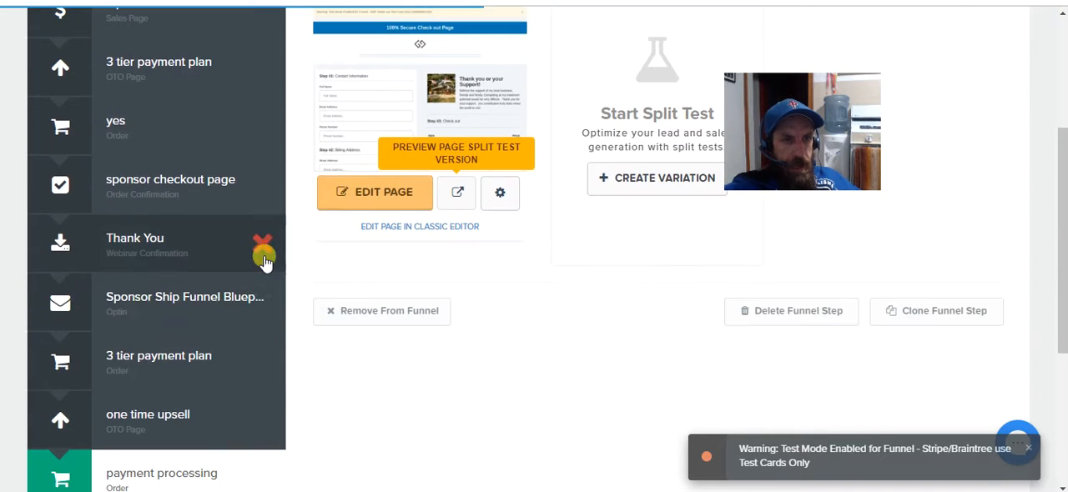
{"action": "scroll", "coordinate": [179, 406], "scroll_direction": "down", "scroll_amount": 2}
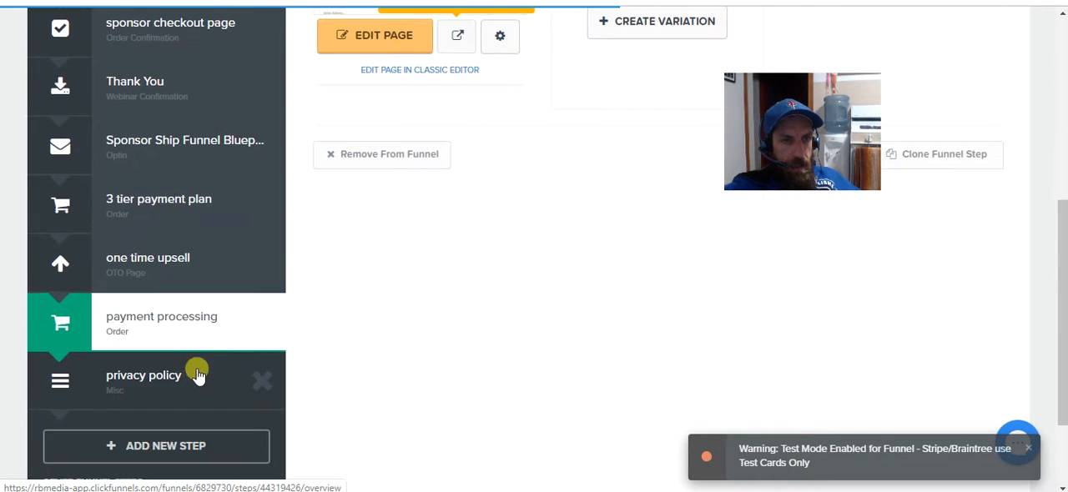
{"action": "left_click", "coordinate": [141, 375]}
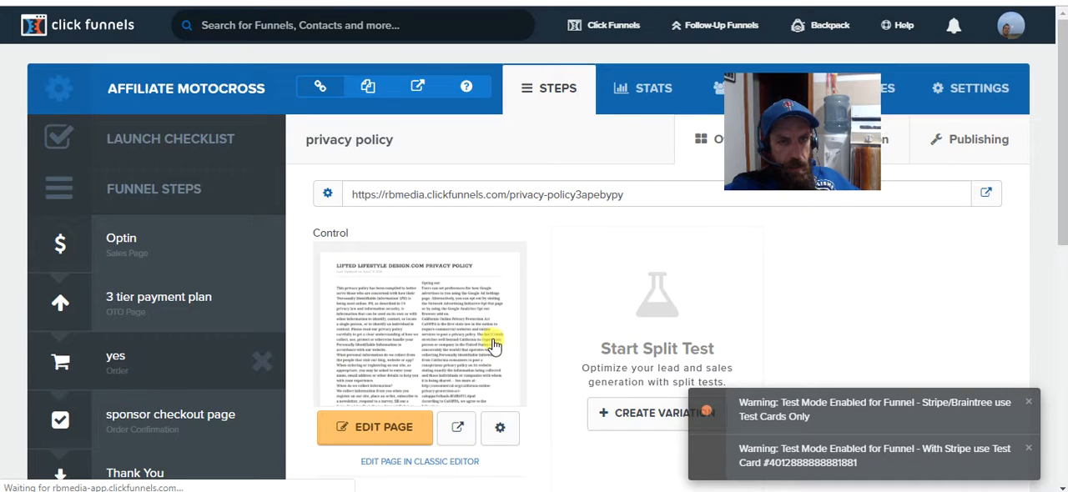
{"action": "scroll", "coordinate": [489, 337], "scroll_direction": "down", "scroll_amount": 2}
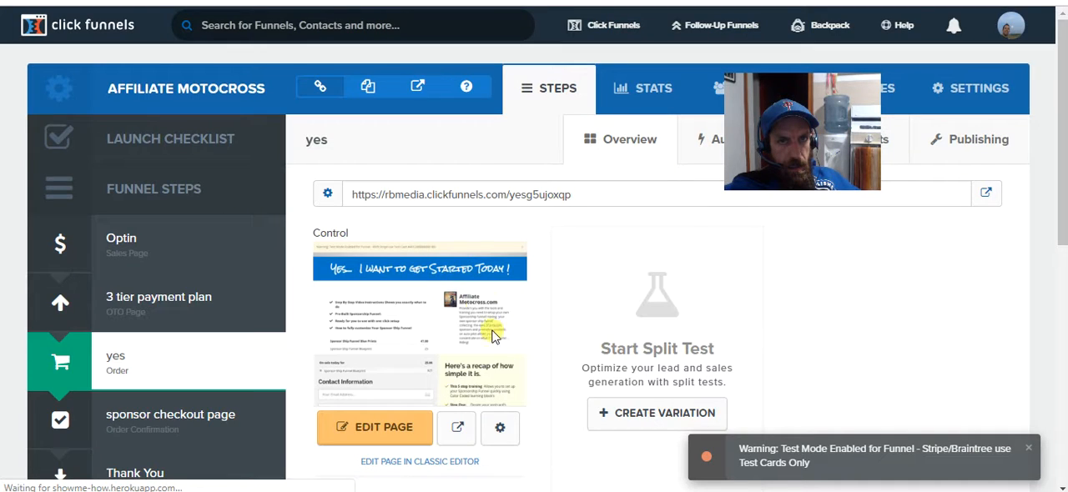
{"action": "scroll", "coordinate": [241, 350], "scroll_direction": "down", "scroll_amount": 5}
{"action": "left_click", "coordinate": [209, 376]}
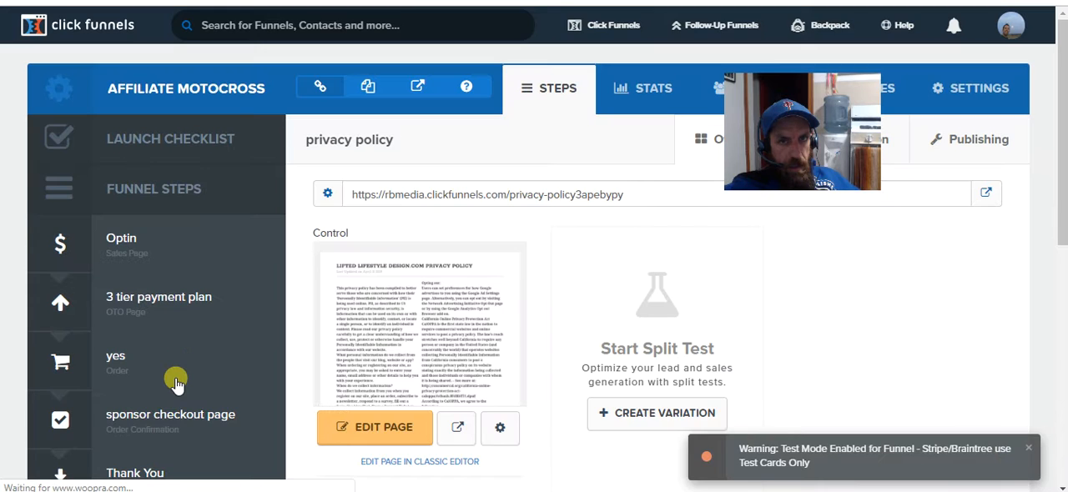
{"action": "left_click", "coordinate": [455, 427]}
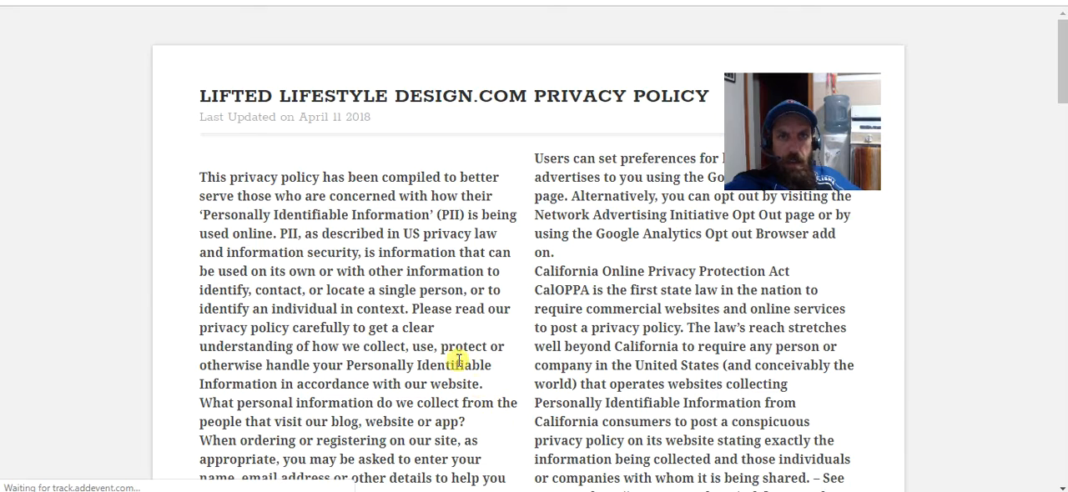
Read through the privacy policy down to its contact section and close the preview.
{"action": "scroll", "coordinate": [386, 211], "scroll_direction": "down", "scroll_amount": 14}
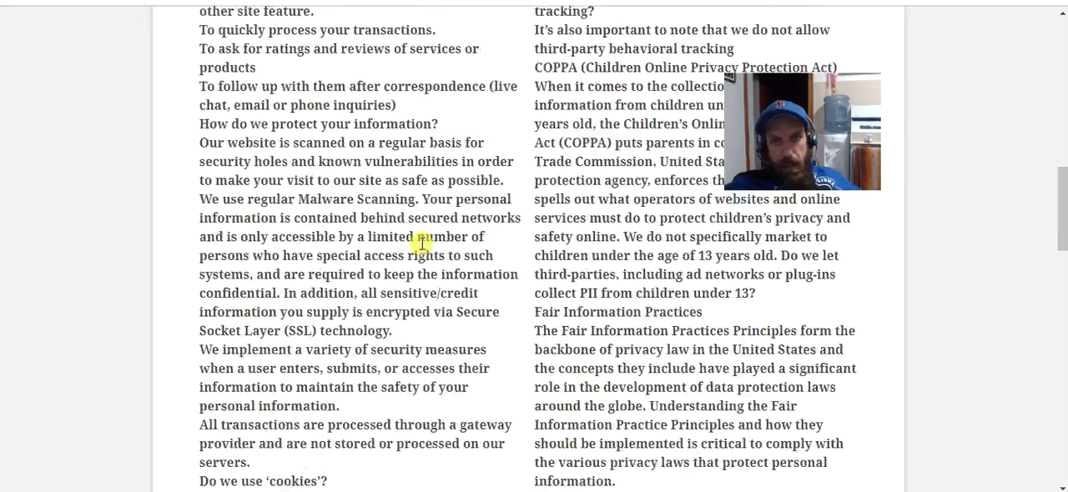
{"action": "scroll", "coordinate": [329, 220], "scroll_direction": "down", "scroll_amount": 15}
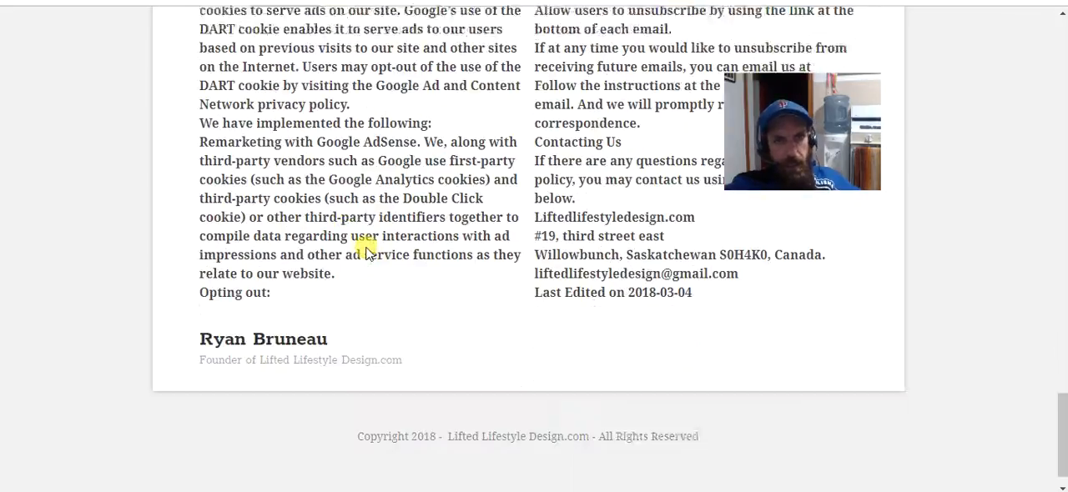
{"action": "scroll", "coordinate": [546, 326], "scroll_direction": "up", "scroll_amount": 10}
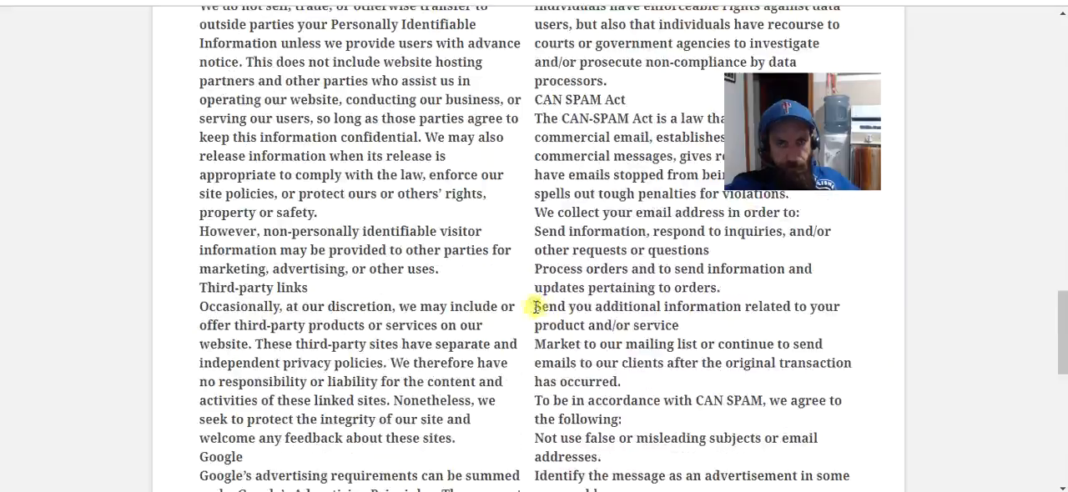
{"action": "scroll", "coordinate": [539, 278], "scroll_direction": "up", "scroll_amount": 14}
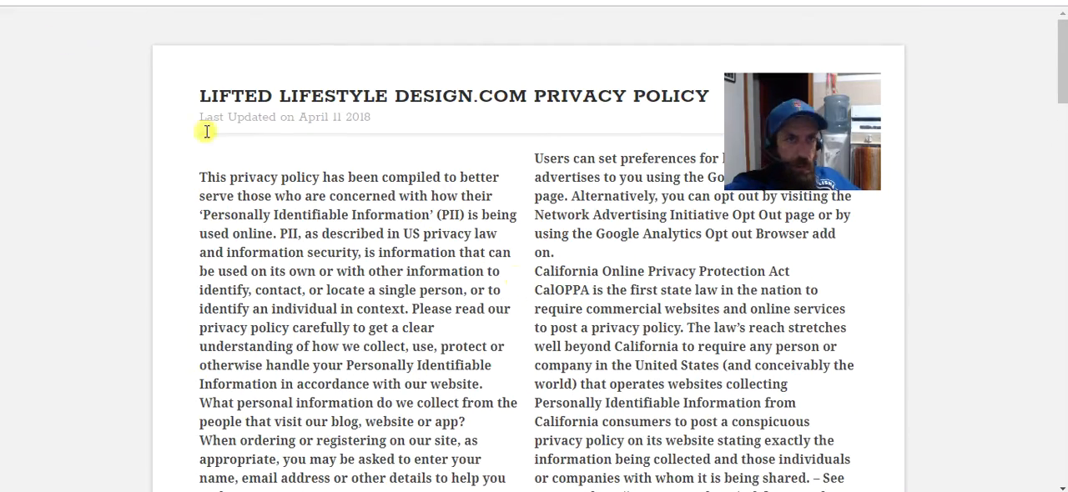
{"action": "key", "text": "ctrl+w"}
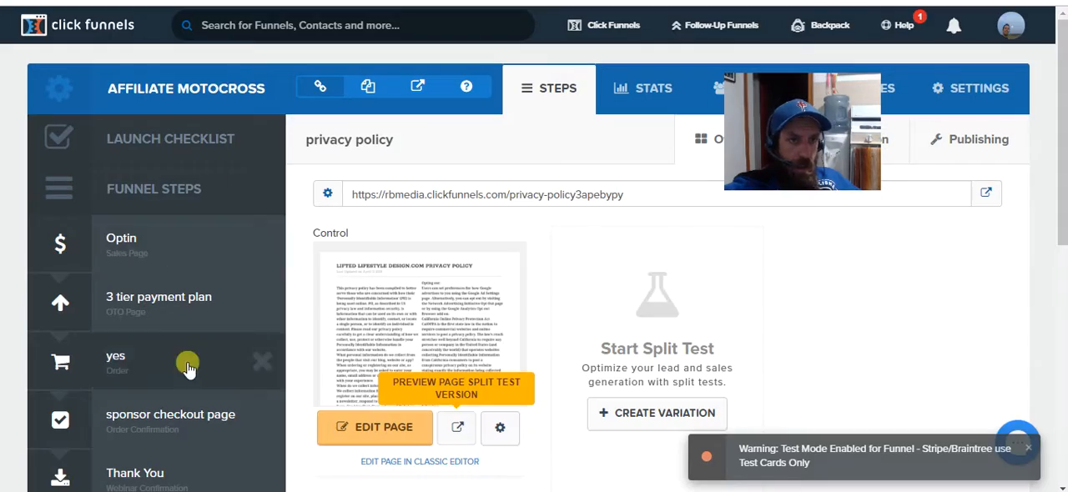
{"action": "scroll", "coordinate": [186, 364], "scroll_direction": "down", "scroll_amount": 4}
{"action": "scroll", "coordinate": [173, 447], "scroll_direction": "down", "scroll_amount": 2}
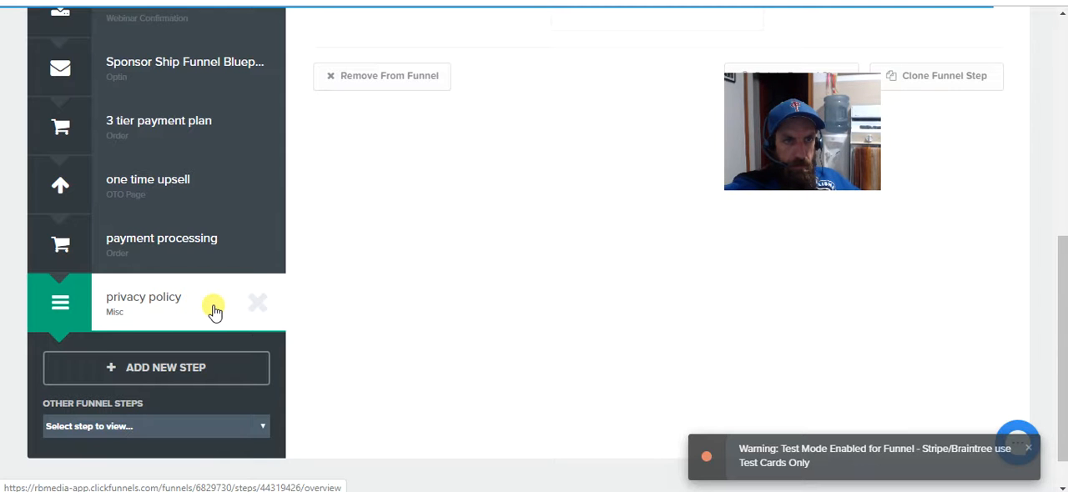
{"action": "scroll", "coordinate": [465, 312], "scroll_direction": "up", "scroll_amount": 5}
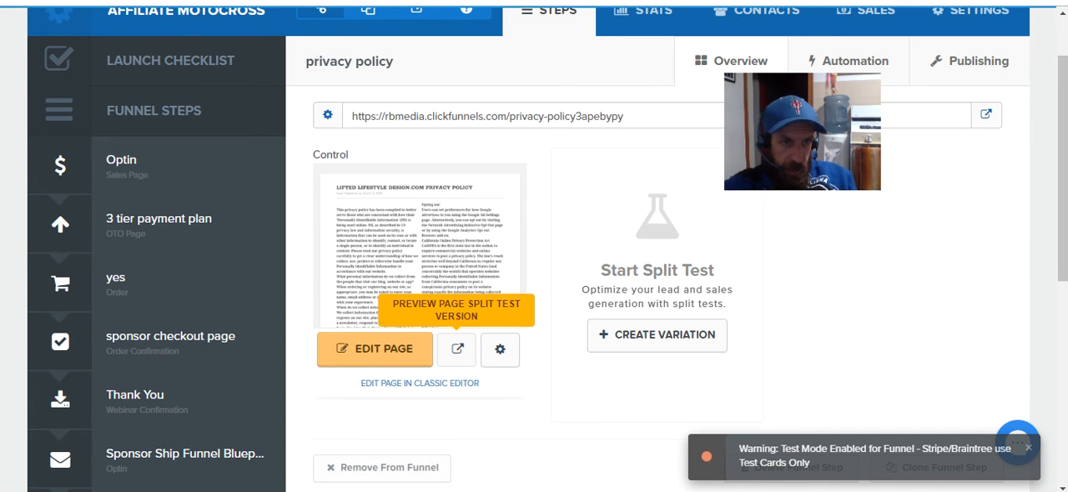
{"action": "scroll", "coordinate": [21, 455], "scroll_direction": "down", "scroll_amount": 3}
{"action": "scroll", "coordinate": [166, 402], "scroll_direction": "down", "scroll_amount": 1}
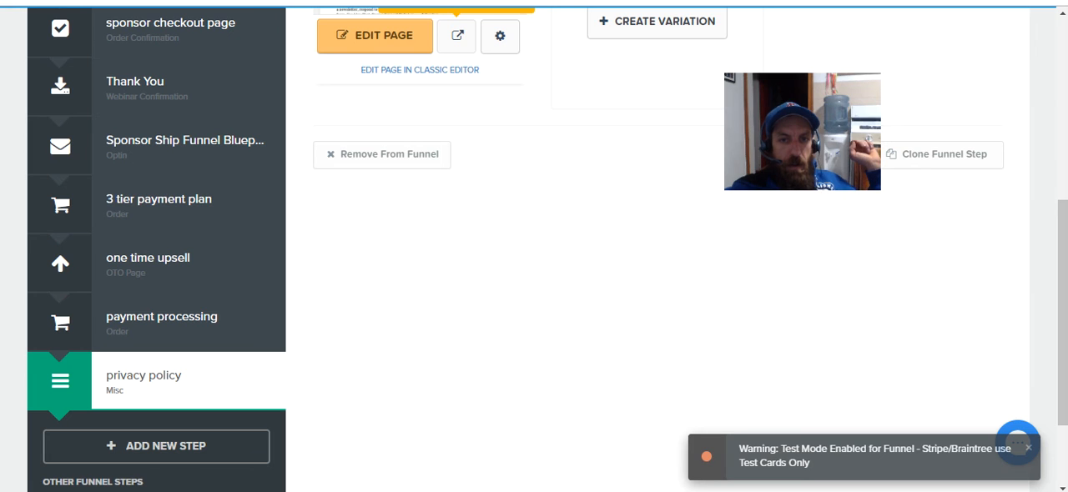
{"action": "mouse_move", "coordinate": [634, 491]}
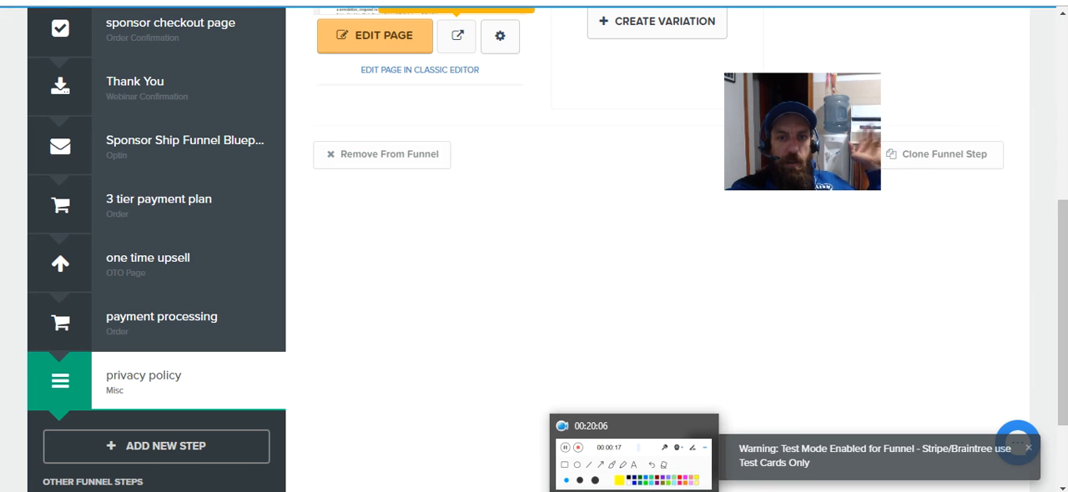
{"action": "left_click", "coordinate": [634, 491]}
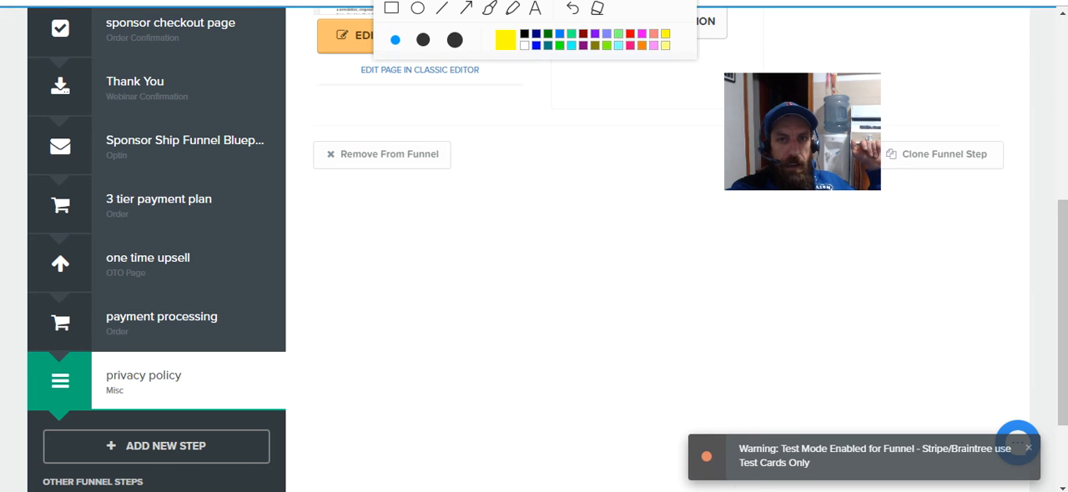